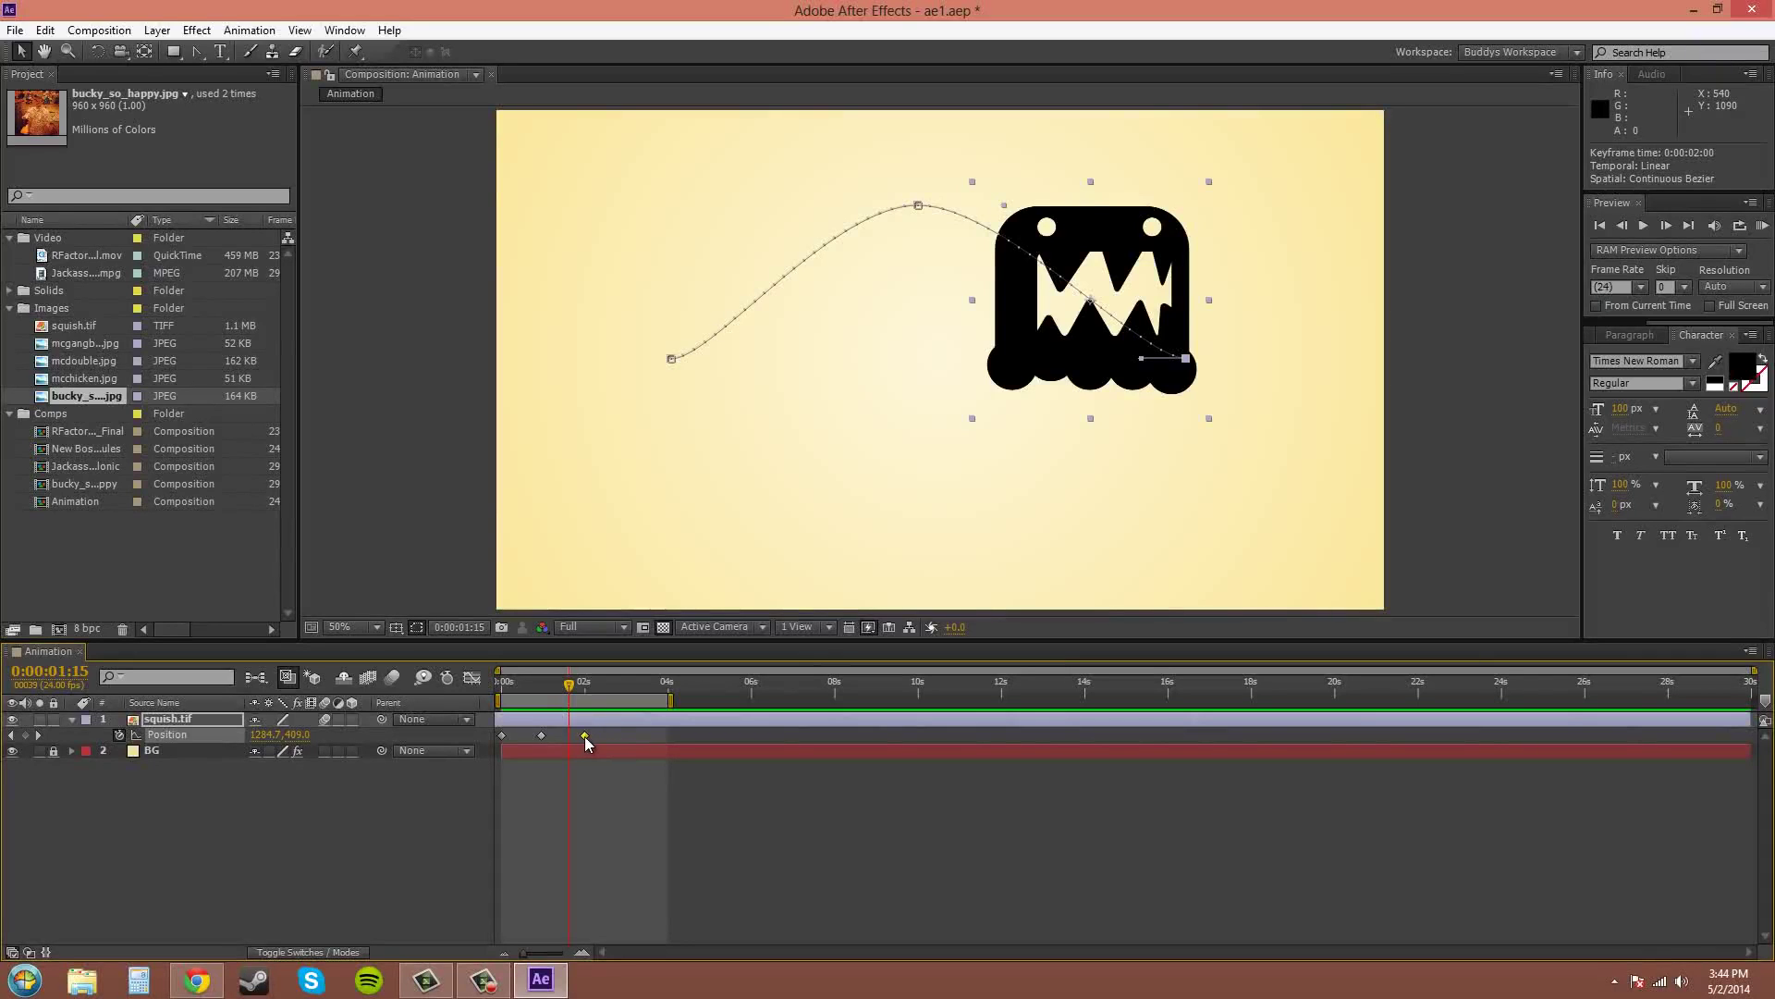
# Move squish.tif's last Position keyframe to about 3:08 and view the composition at full size
pyautogui.moveTo(586, 736)
pyautogui.mouseDown()
pyautogui.moveTo(677, 748)
pyautogui.moveTo(638, 748)
pyautogui.mouseUp()
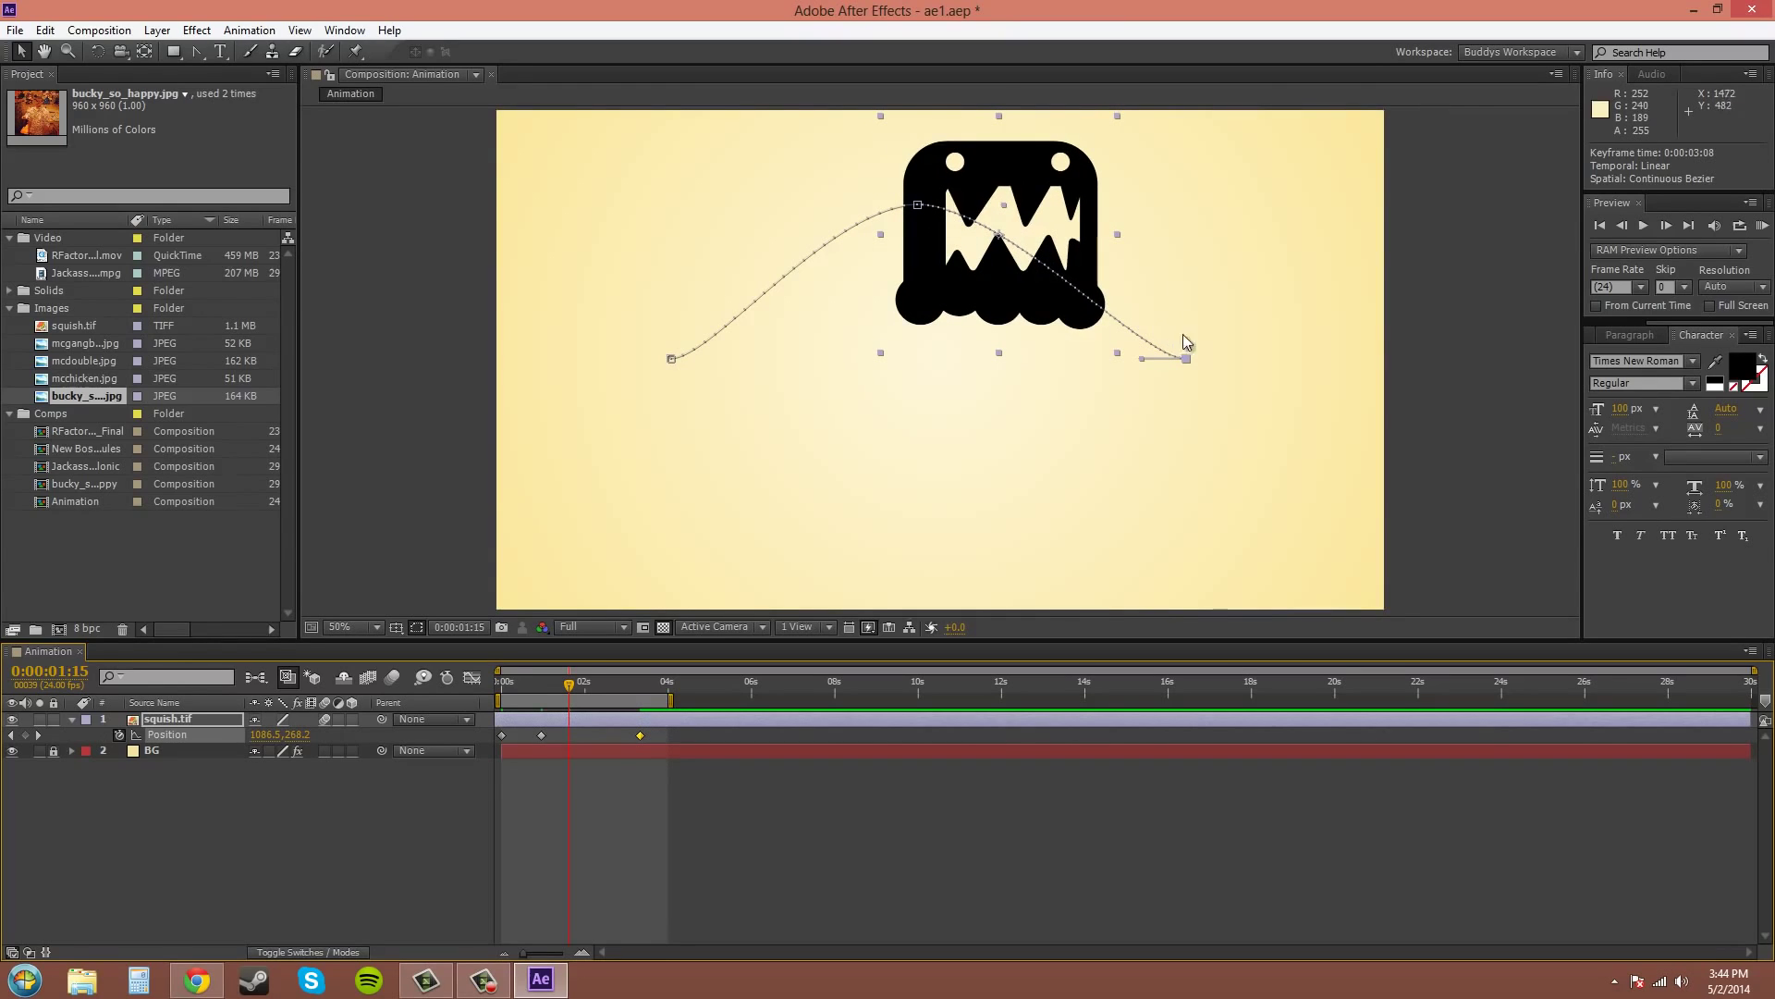
pyautogui.press('.')
pyautogui.scroll(2, 1220, 435)
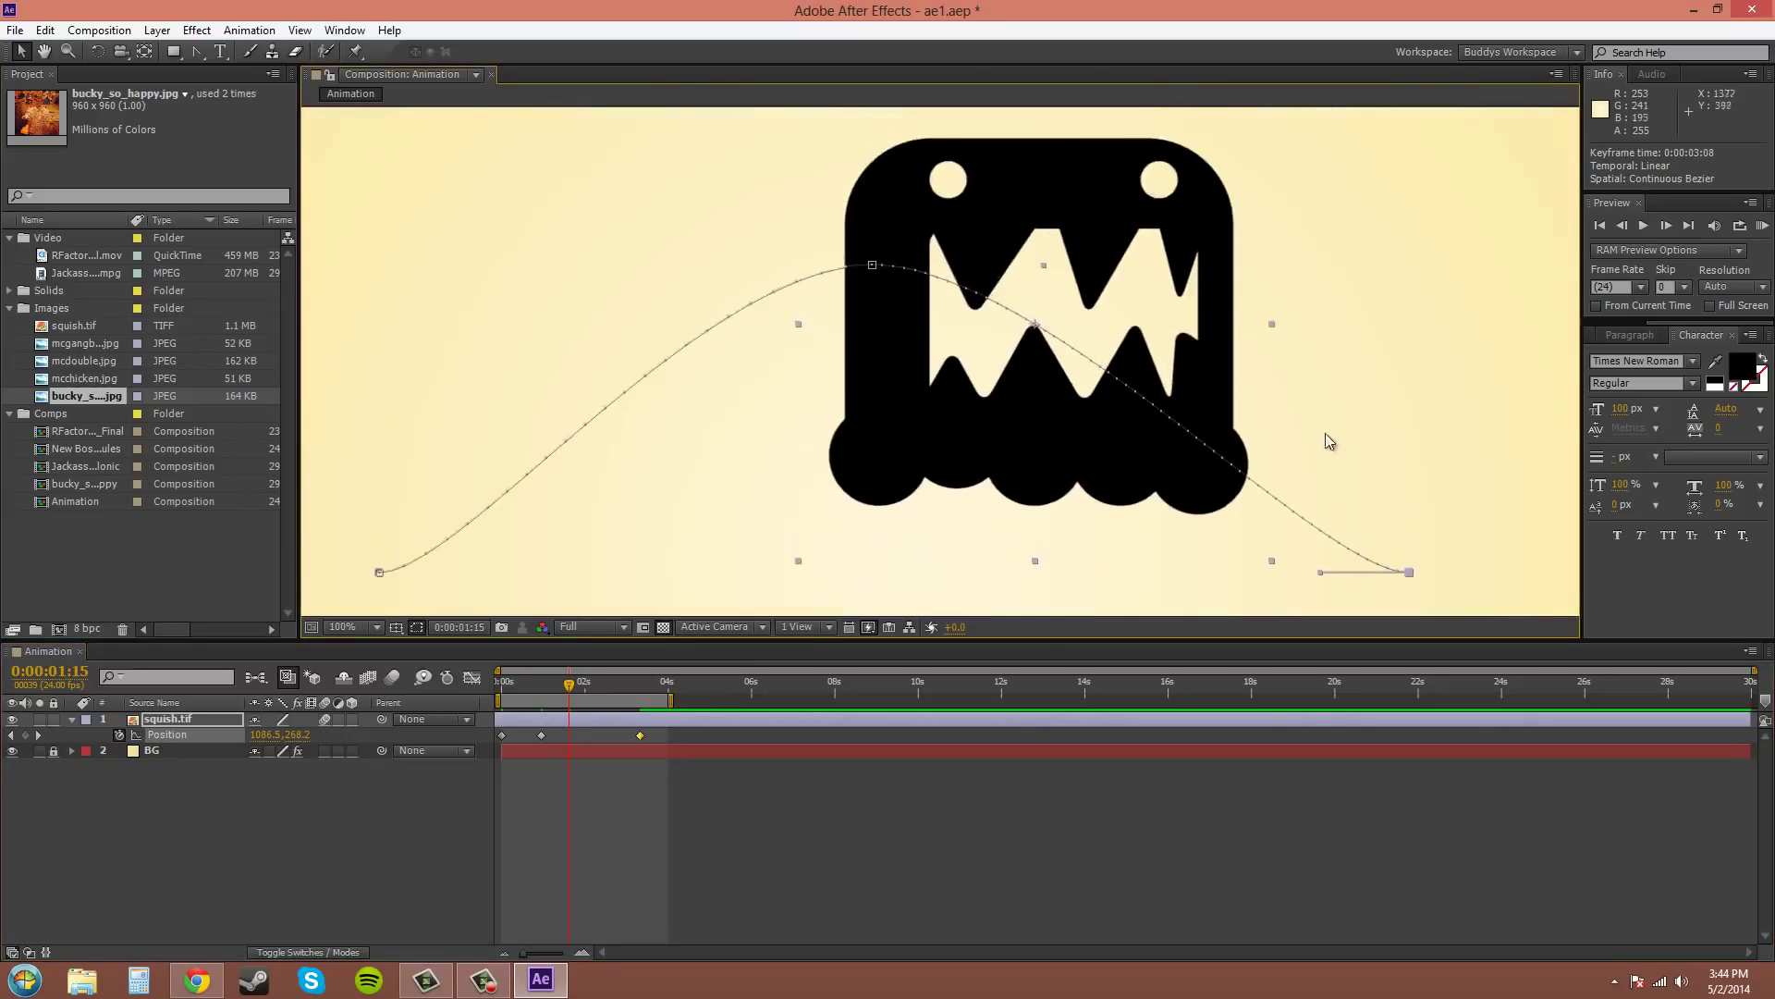
pyautogui.scroll(3, 1324, 433)
pyautogui.press('.')
pyautogui.press(',')
pyautogui.moveTo(1235, 530); pyautogui.dragTo(1303, 468)
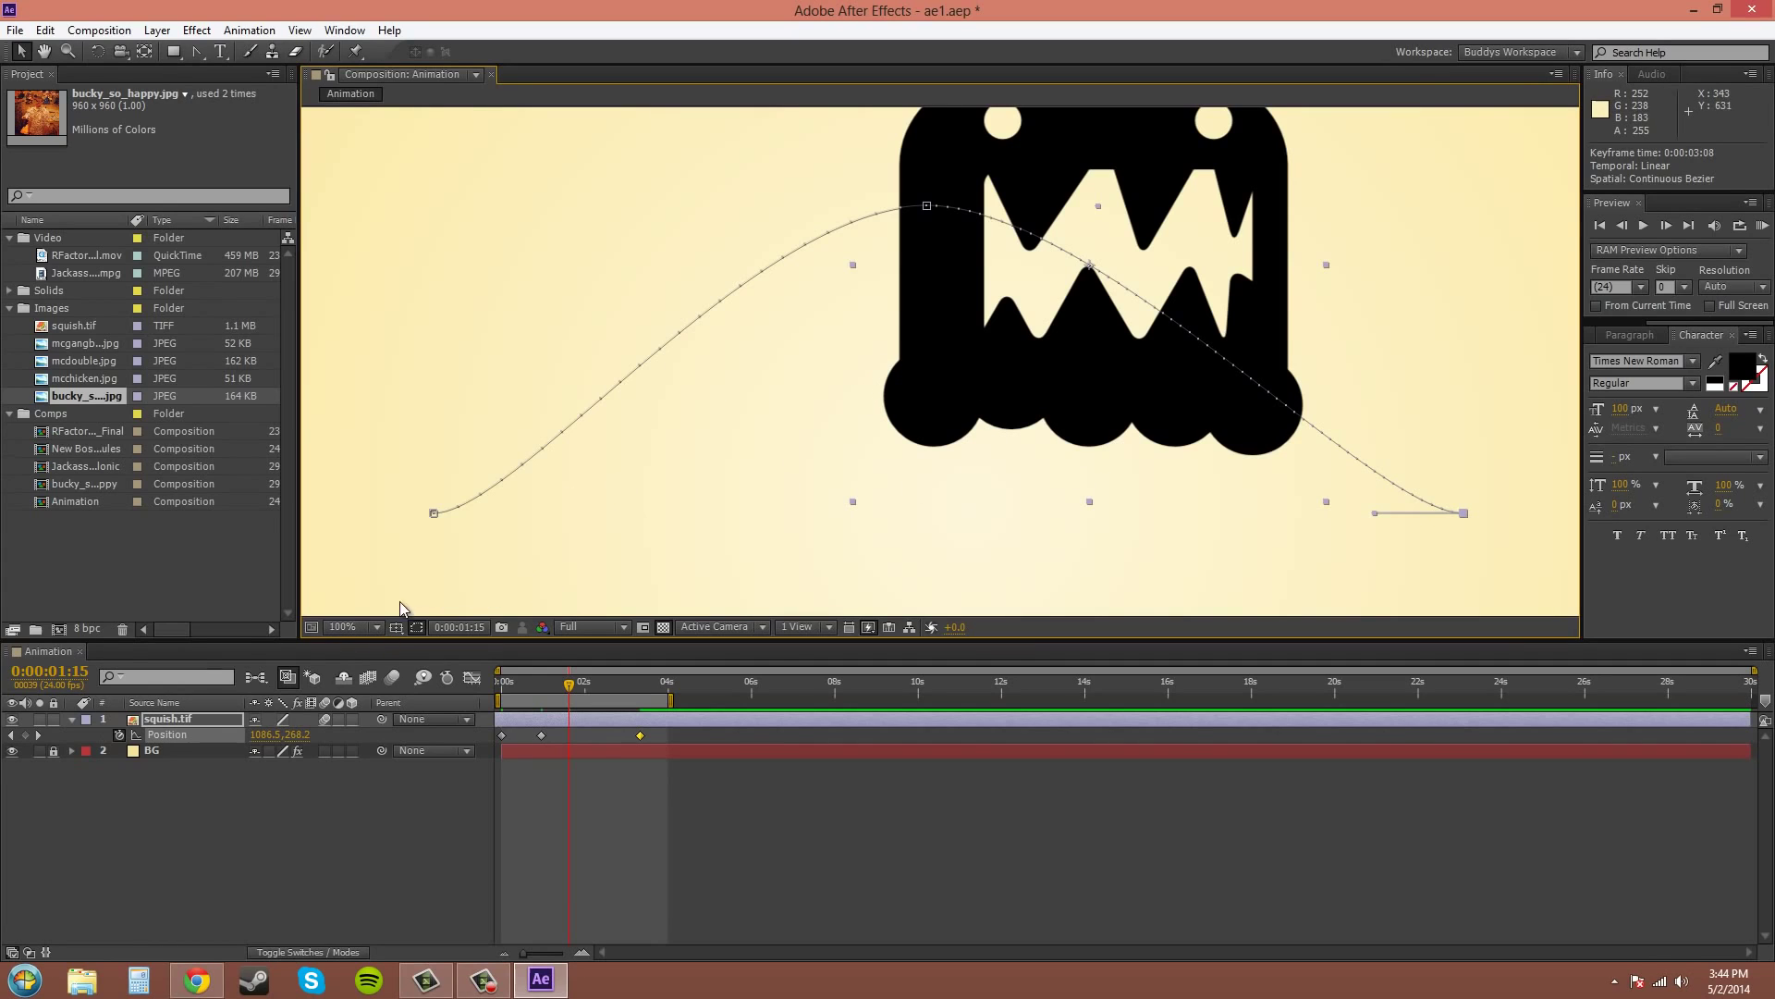
pyautogui.click(68, 51)
pyautogui.click(1170, 362)
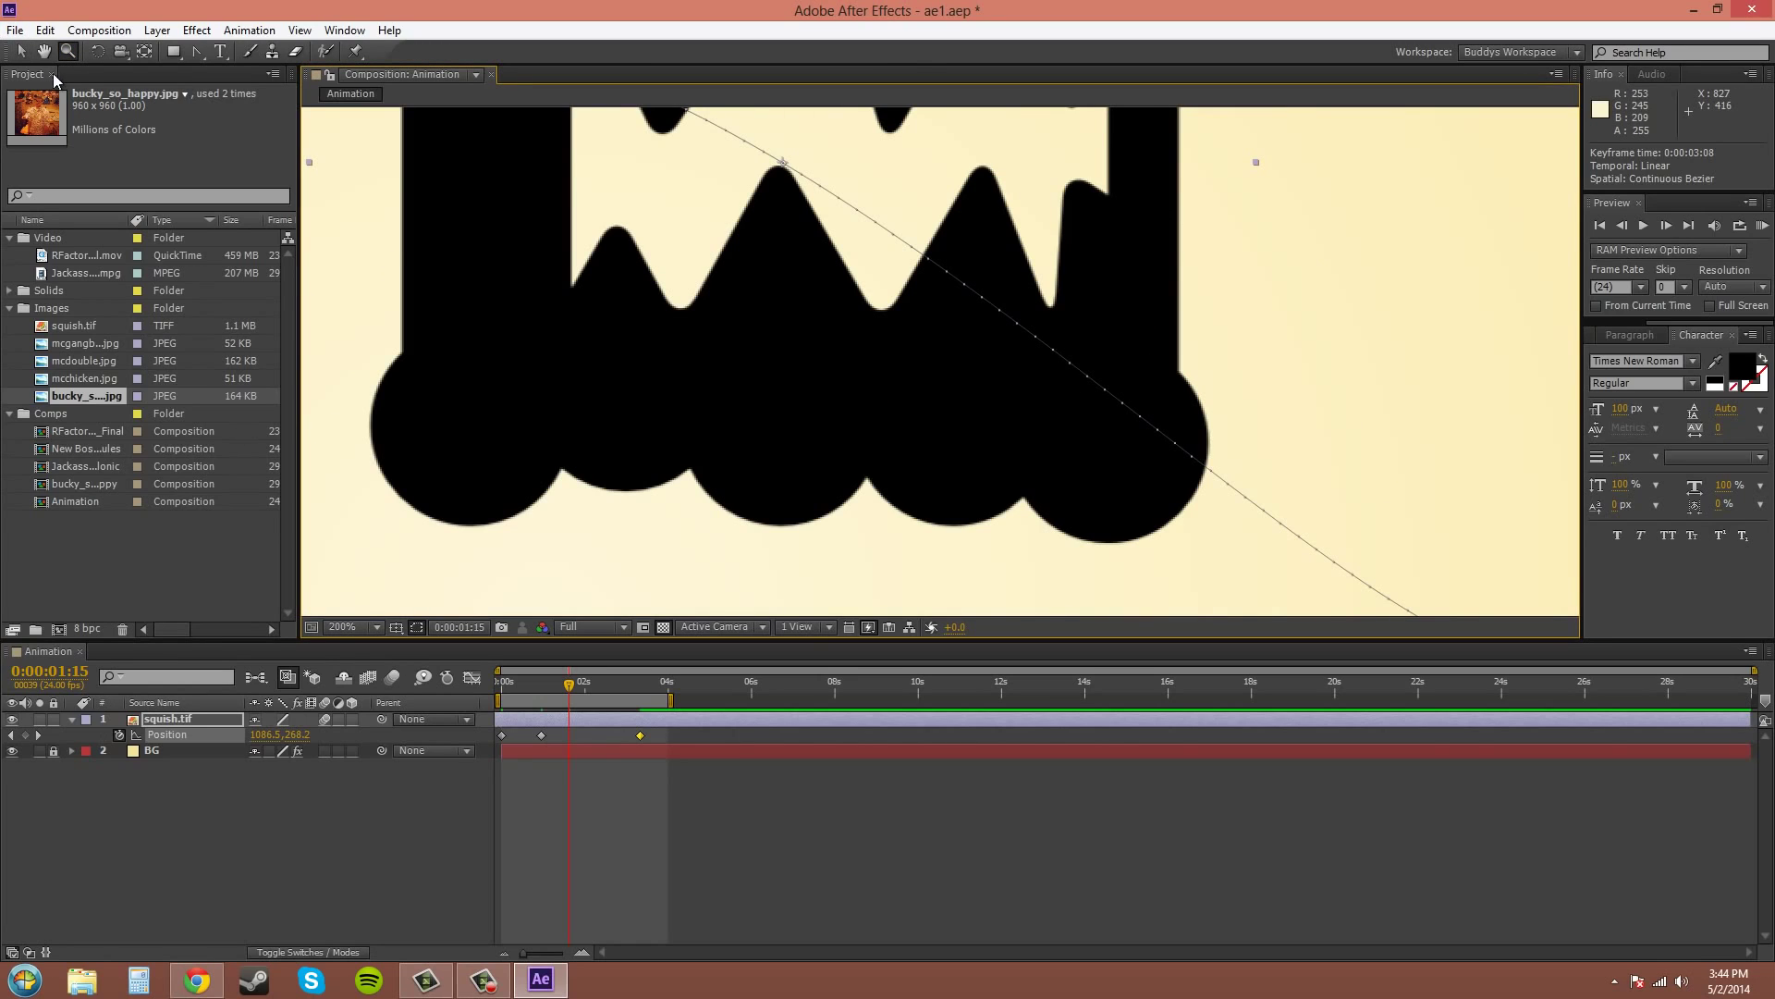
pyautogui.keyDown('alt'); pyautogui.click(1039, 398); pyautogui.keyUp('alt')
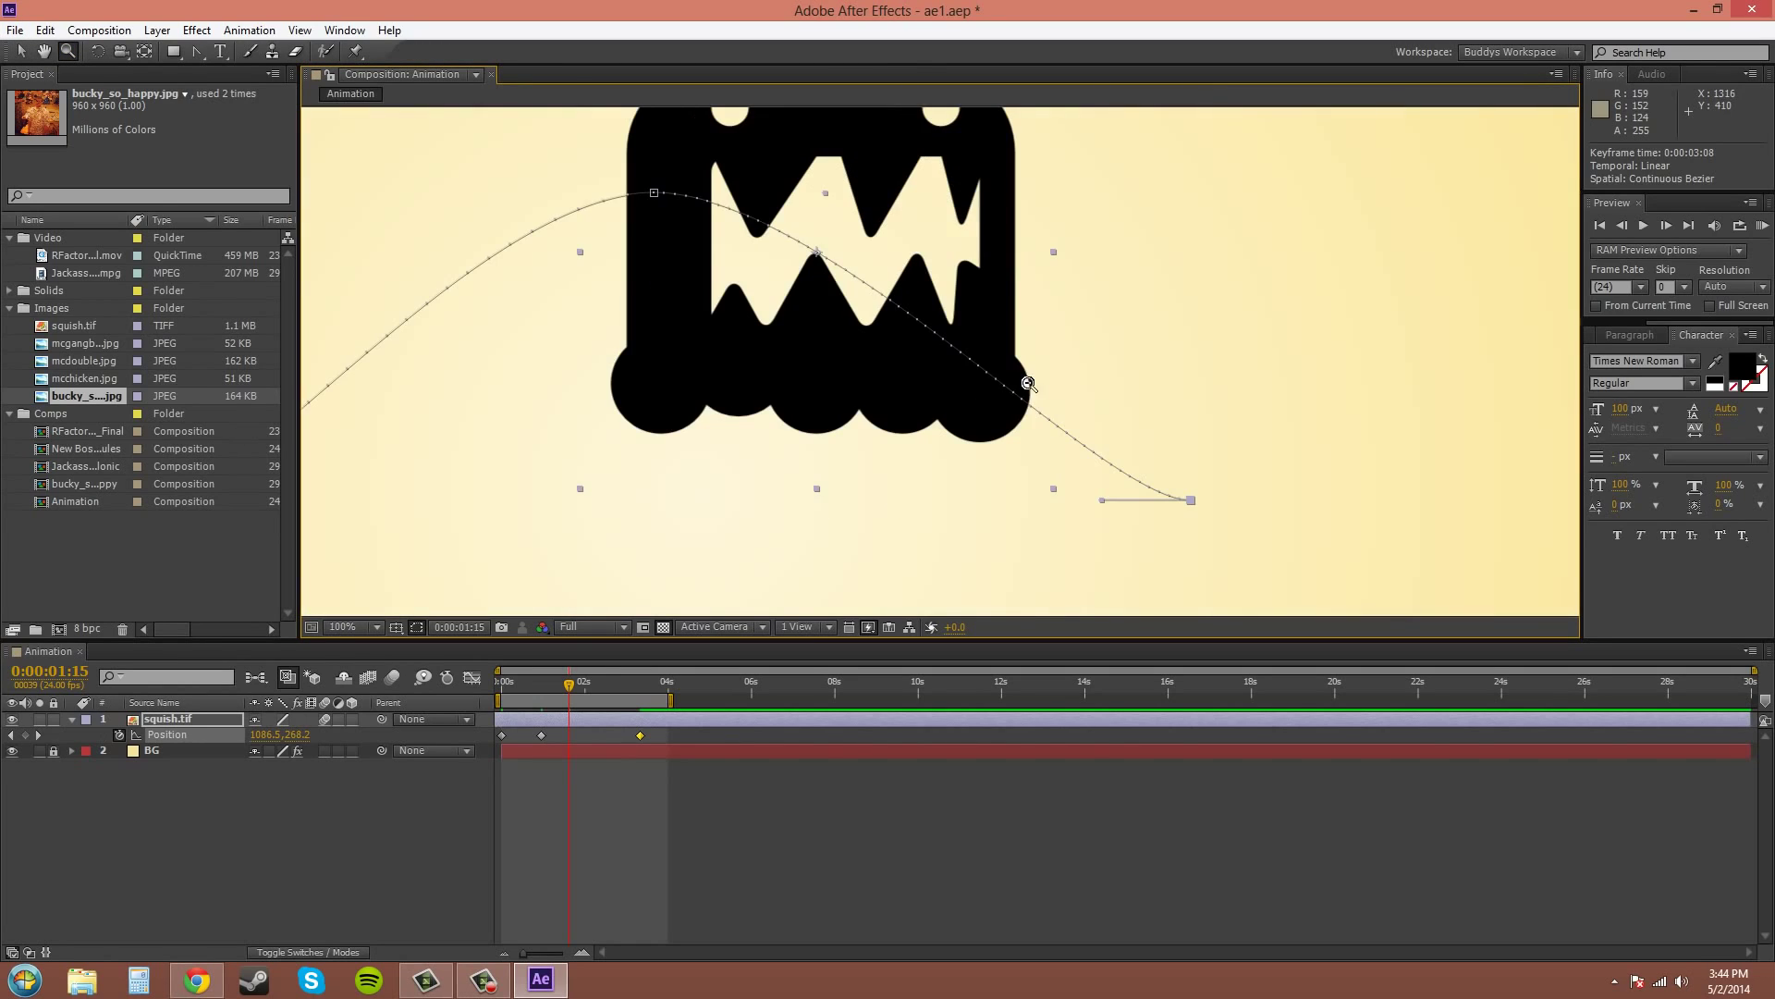
pyautogui.click(20, 51)
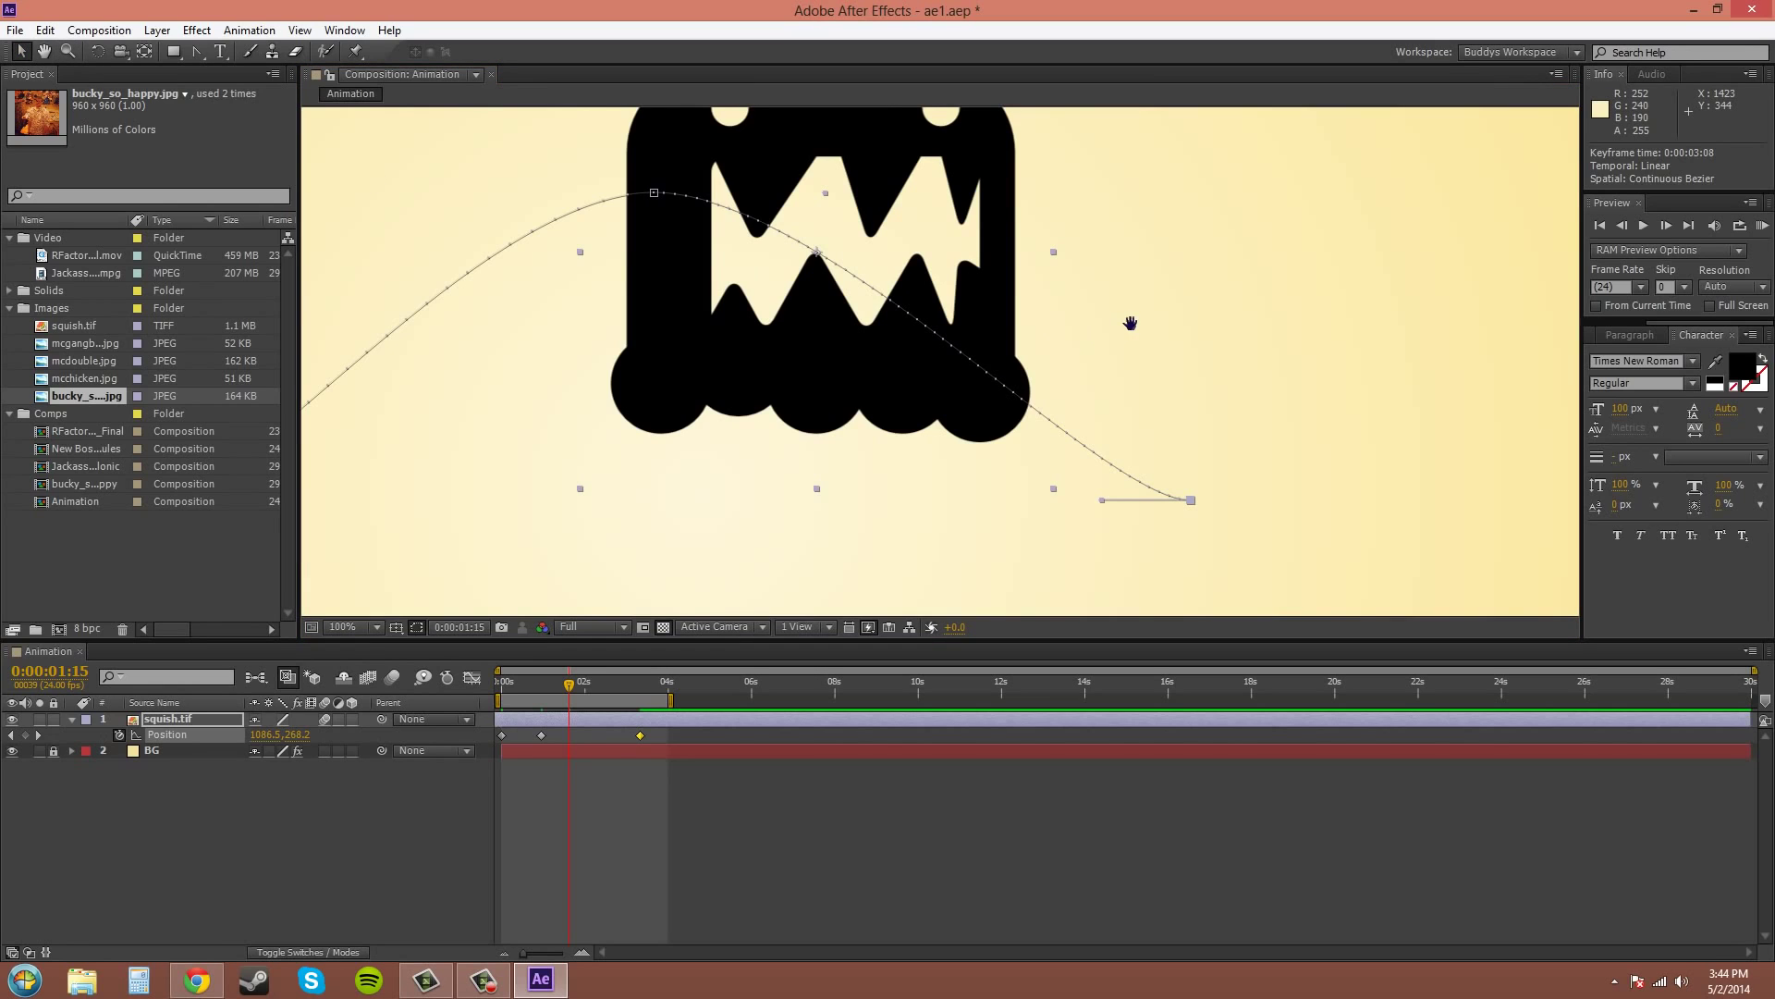
pyautogui.moveTo(1130, 326)
pyautogui.mouseDown()
pyautogui.moveTo(1359, 333)
pyautogui.moveTo(1185, 286)
pyautogui.moveTo(1368, 320)
pyautogui.mouseUp()
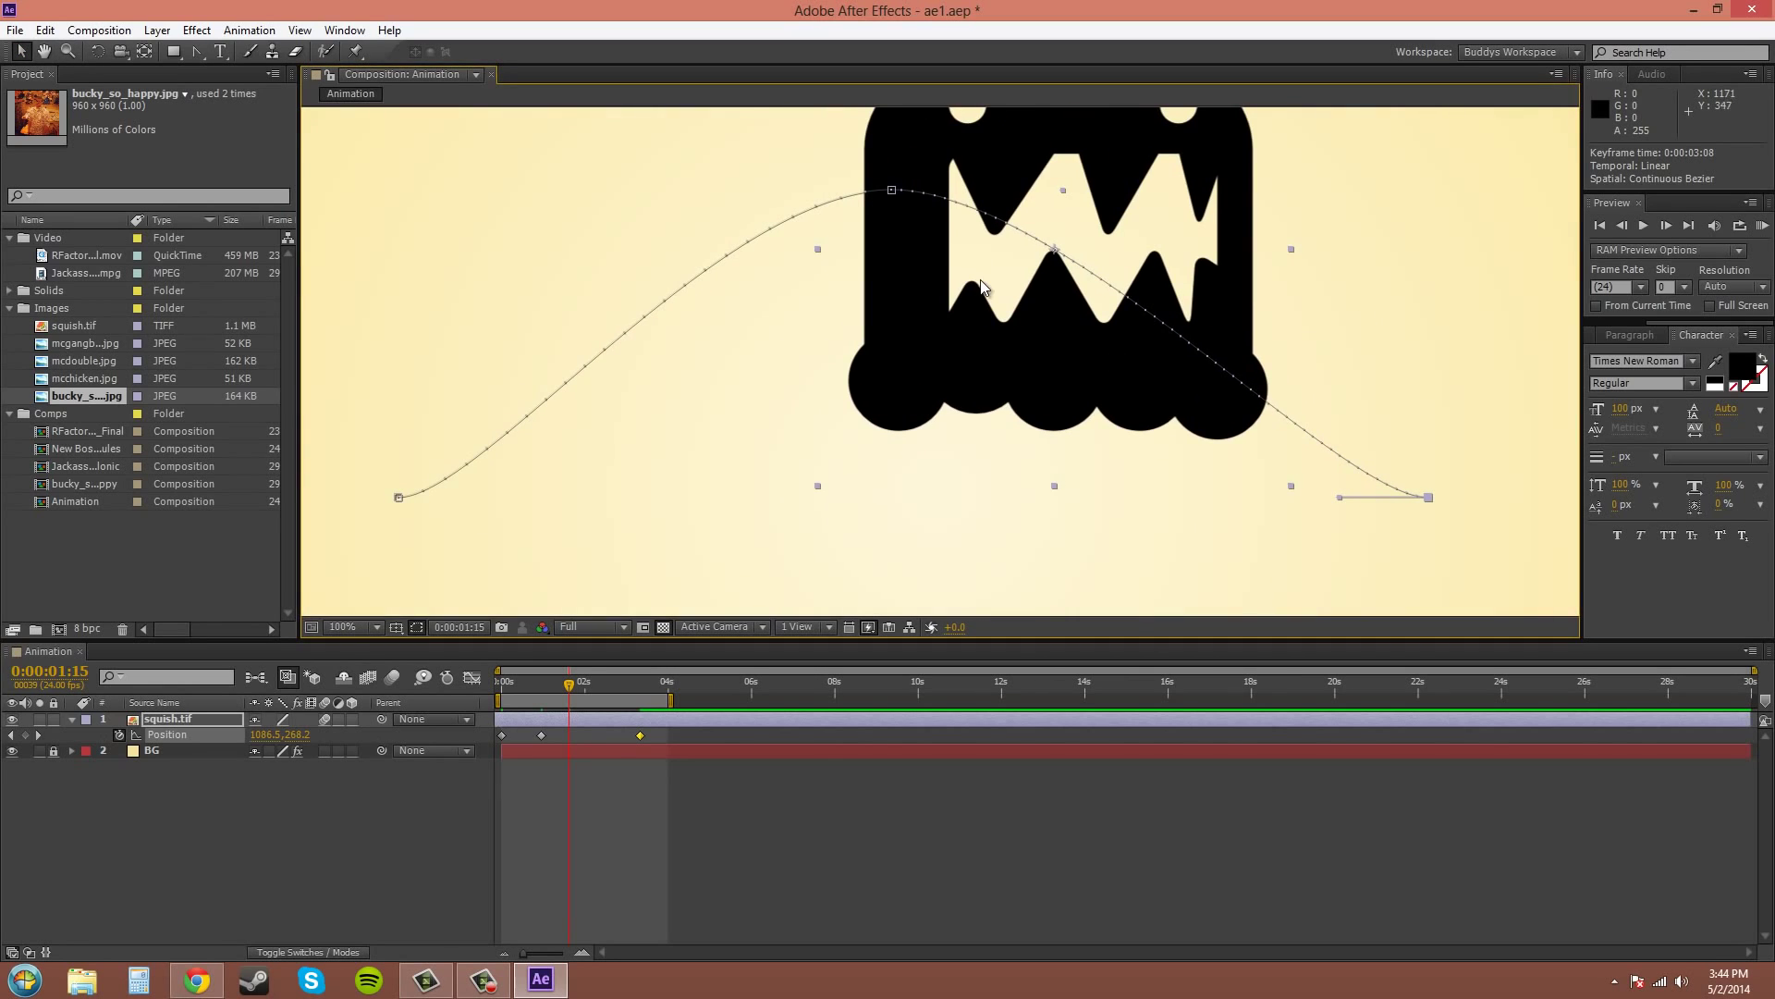
pyautogui.moveTo(1034, 343)
pyautogui.mouseDown()
pyautogui.moveTo(971, 382)
pyautogui.moveTo(940, 337)
pyautogui.moveTo(876, 383)
pyautogui.mouseUp()
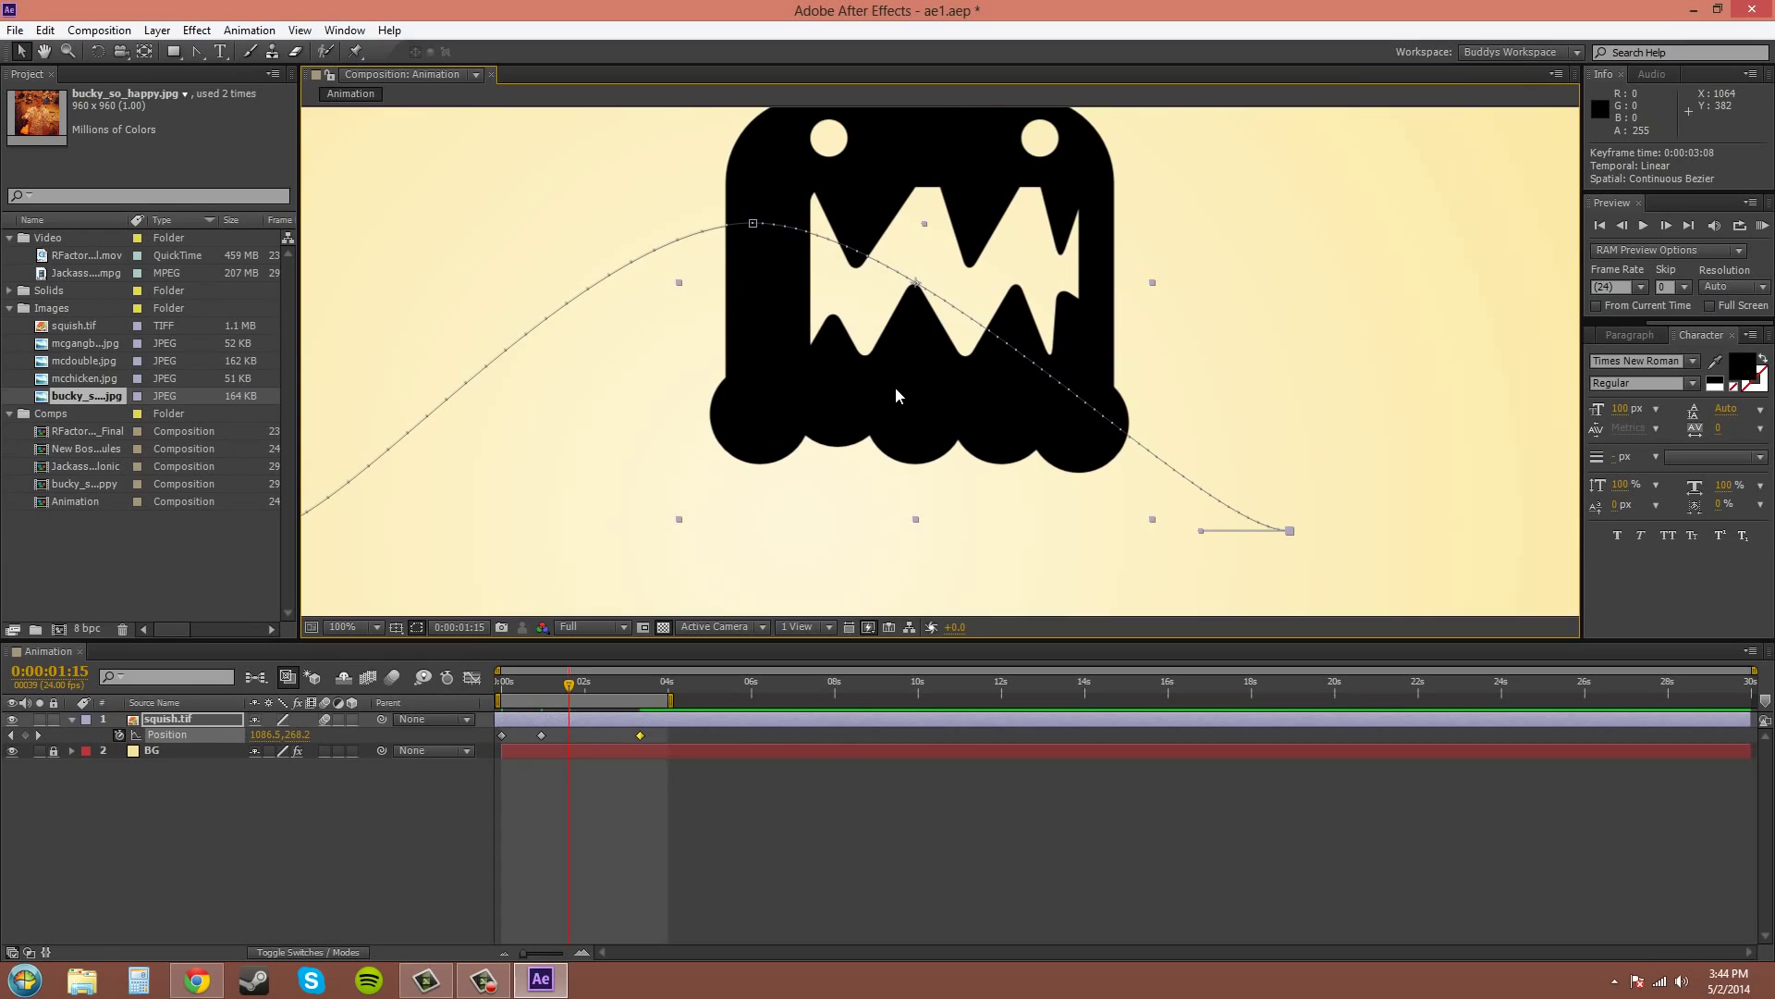
pyautogui.scroll(1, 895, 386)
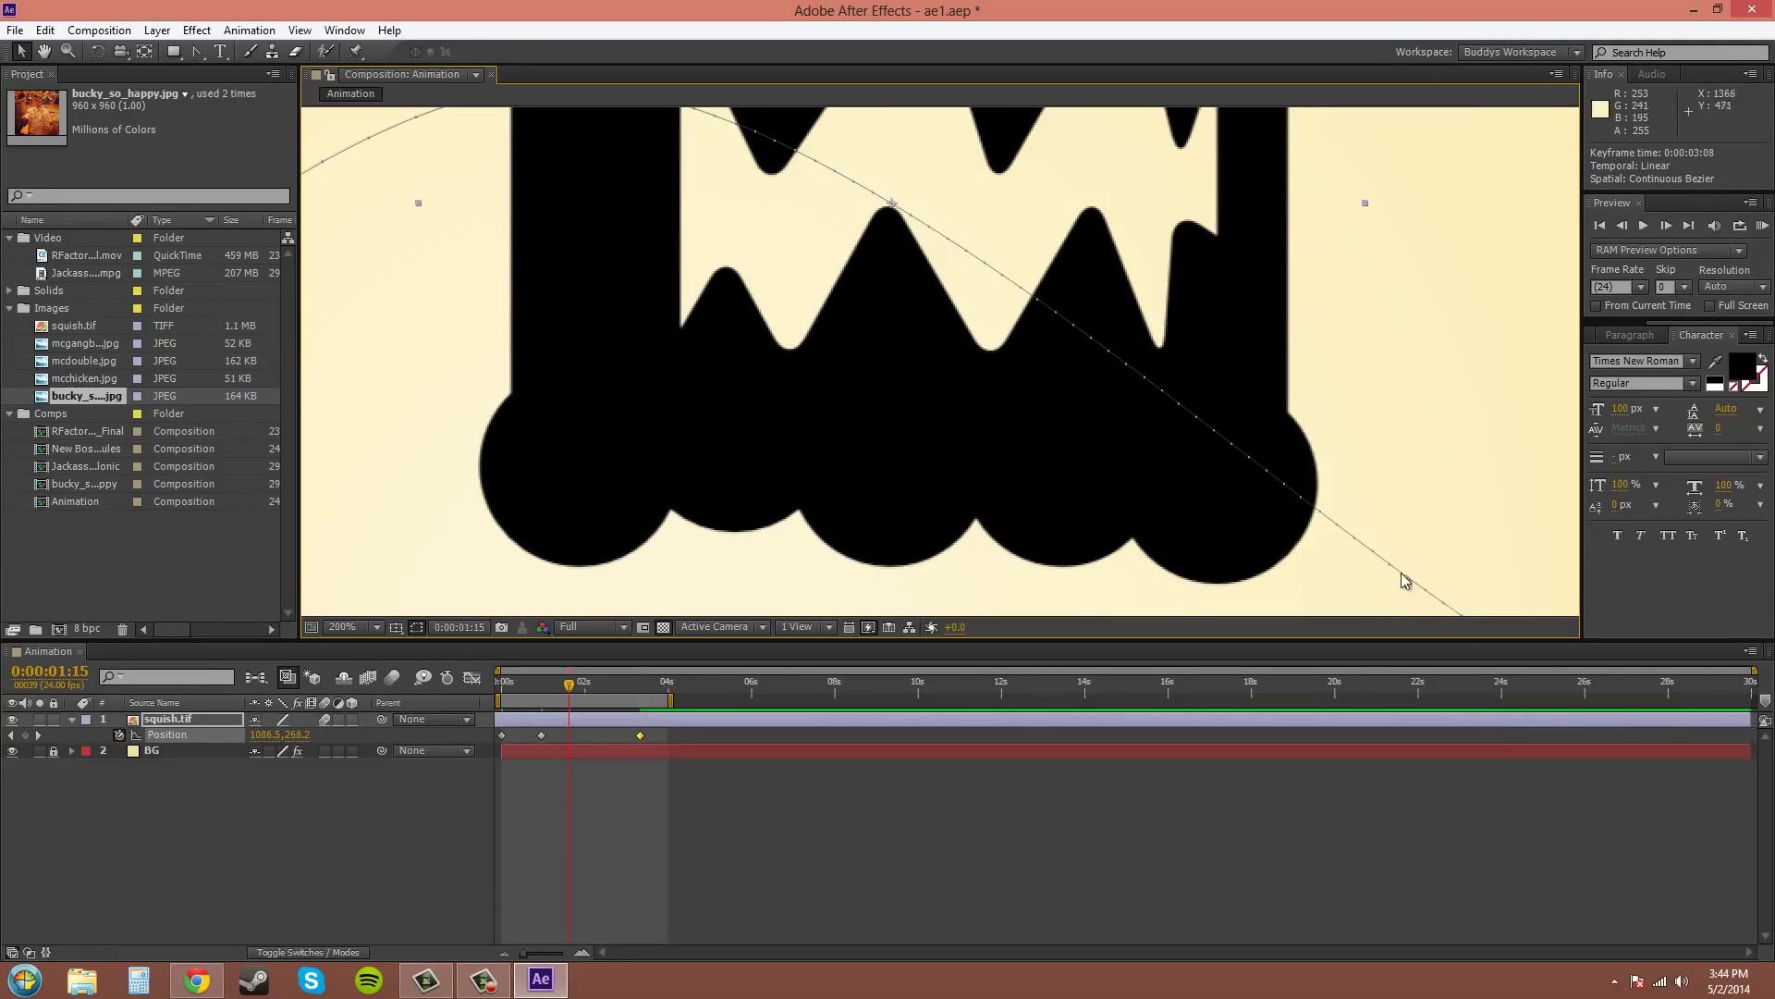
pyautogui.moveTo(777, 480); pyautogui.dragTo(1525, 524)
pyautogui.moveTo(1088, 374); pyautogui.dragTo(1178, 373)
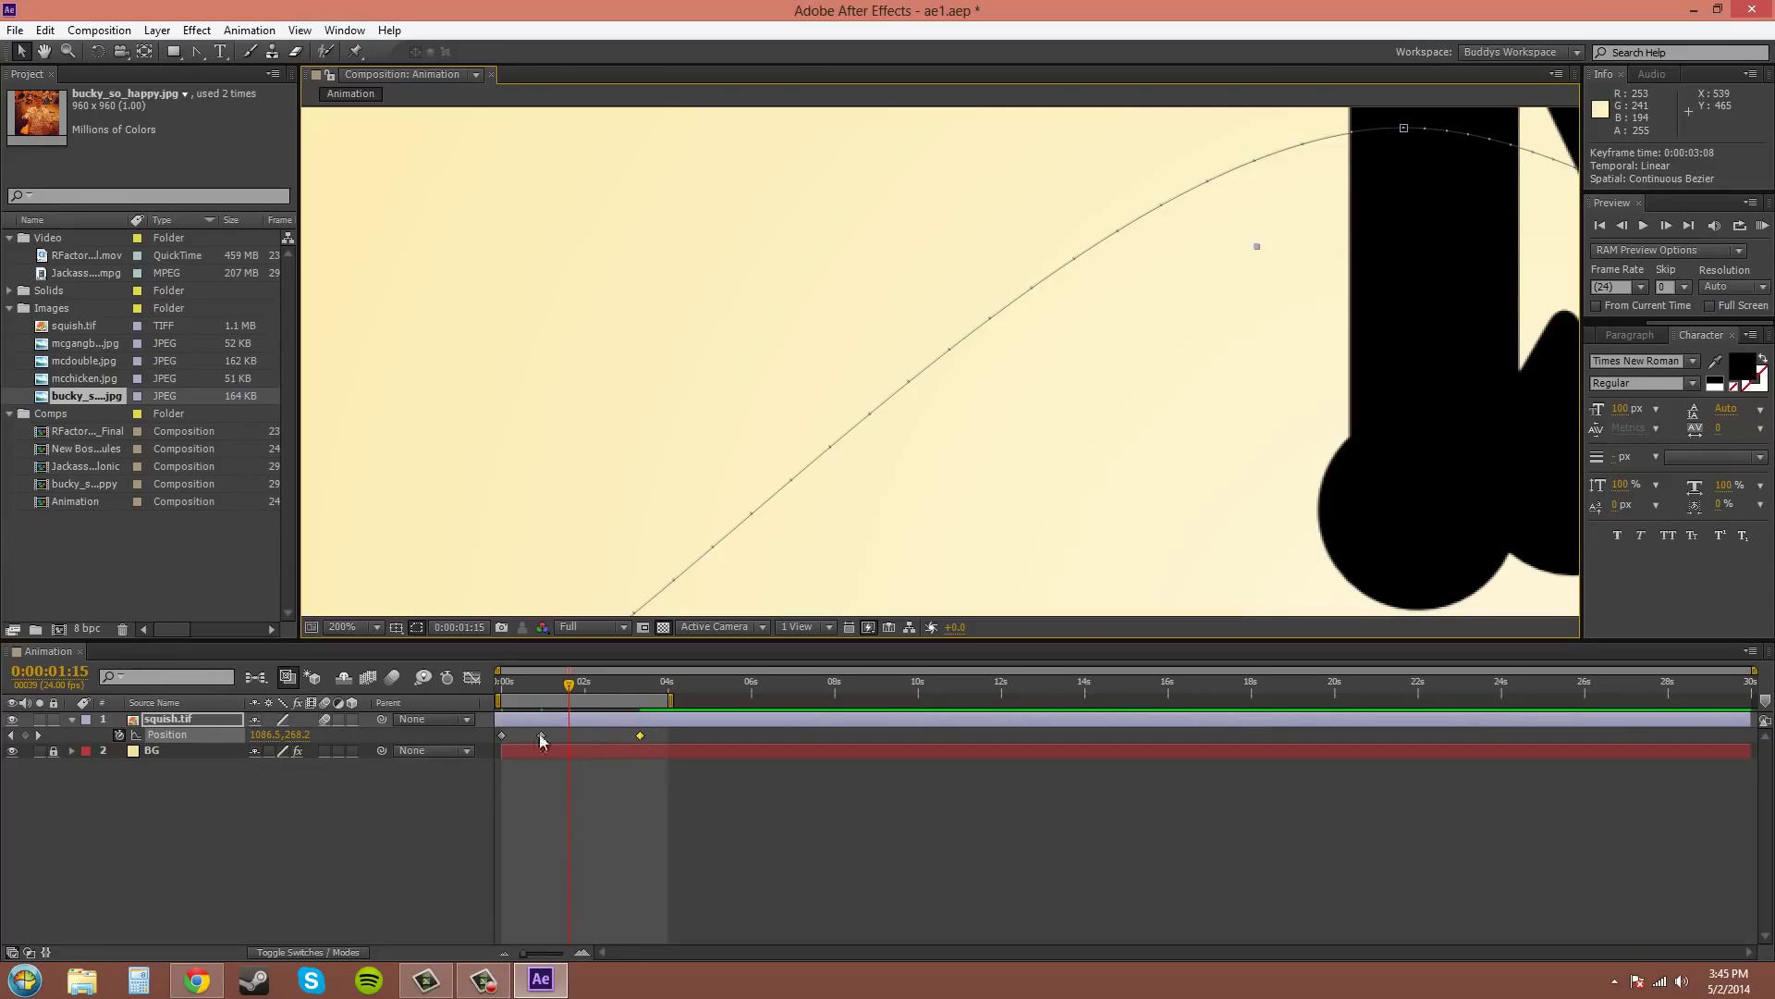
pyautogui.scroll(-2, 934, 425)
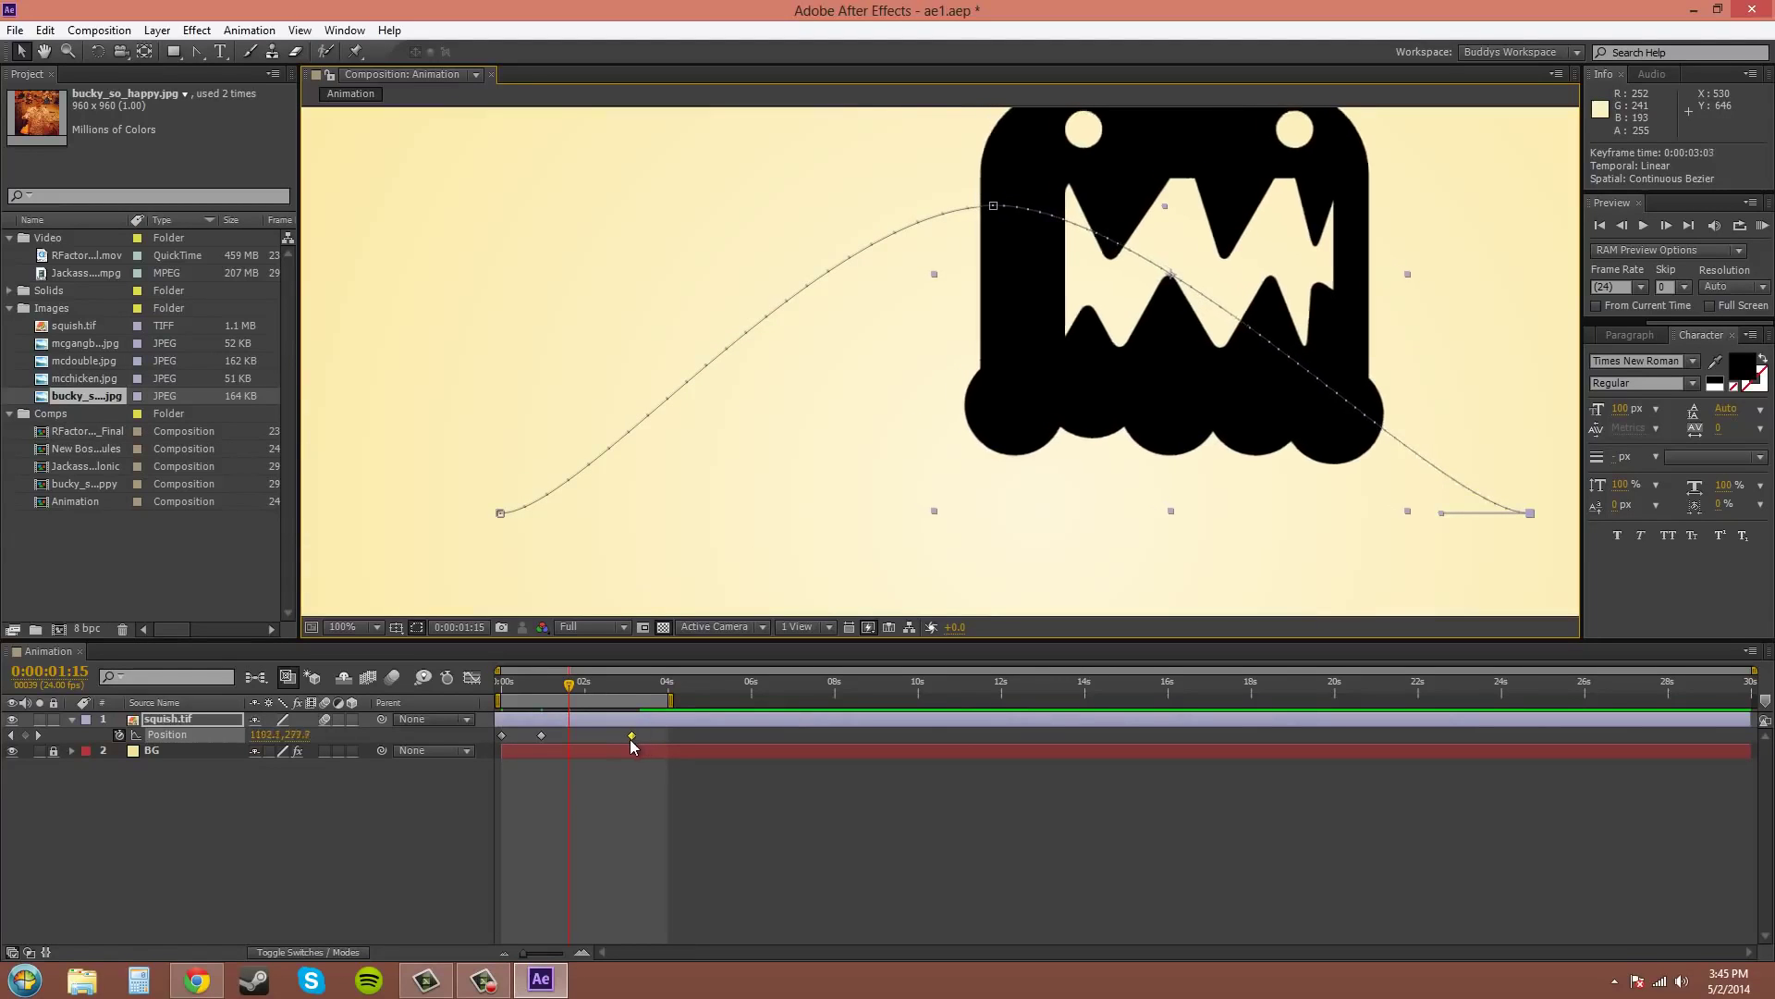
# Place squish.tif's last Position keyframe at 0:00:02:00, undoing one misplaced move
pyautogui.moveTo(641, 736); pyautogui.dragTo(570, 736)
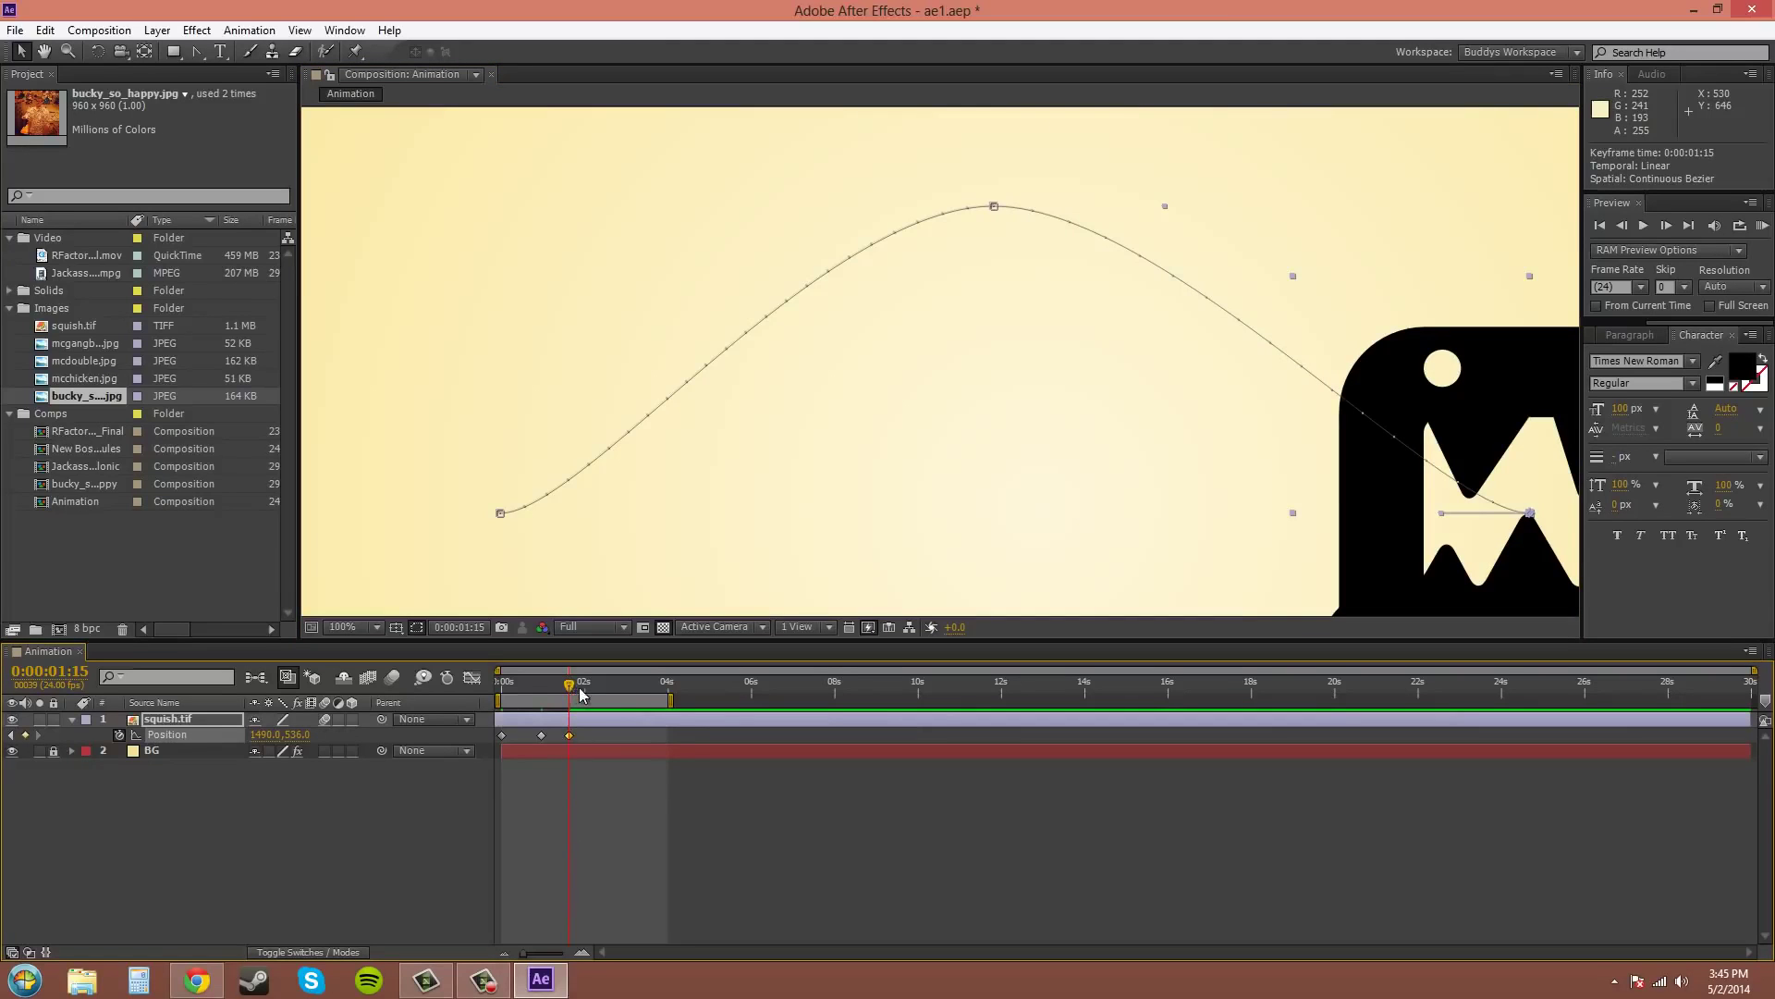
pyautogui.click(611, 693)
pyautogui.moveTo(571, 736); pyautogui.dragTo(595, 745)
pyautogui.hotkey('ctrl', 'z')
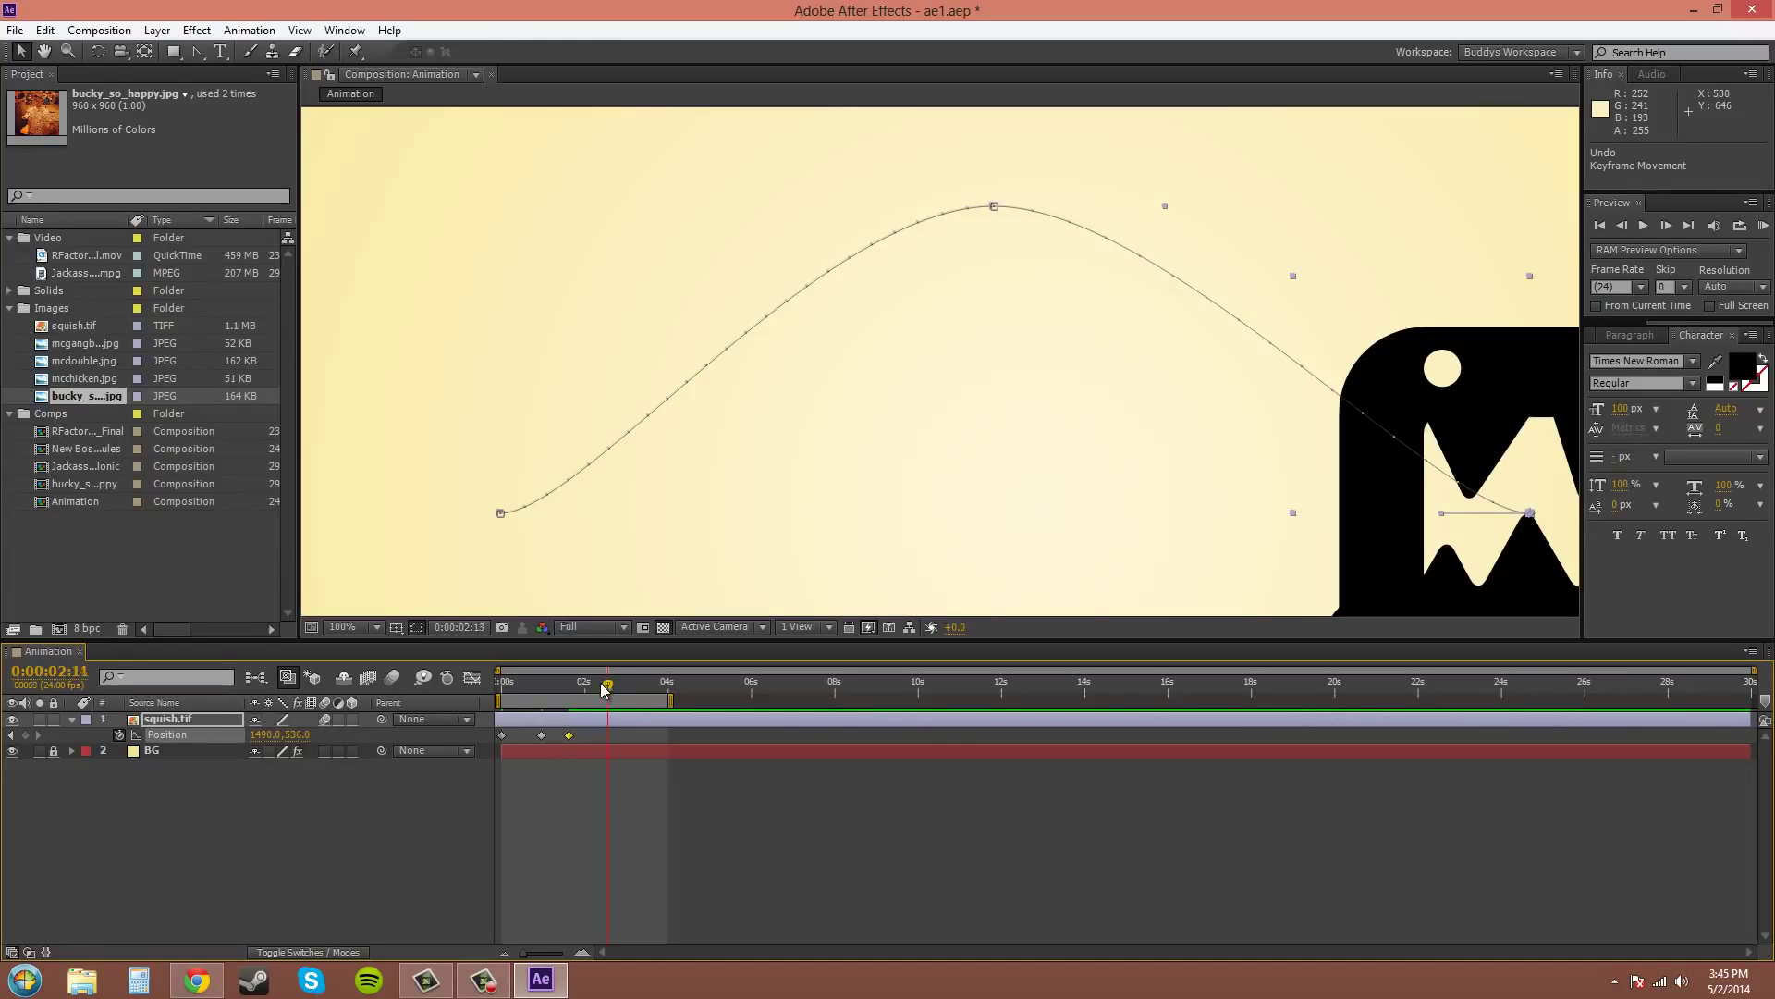
pyautogui.moveTo(602, 689); pyautogui.dragTo(584, 687)
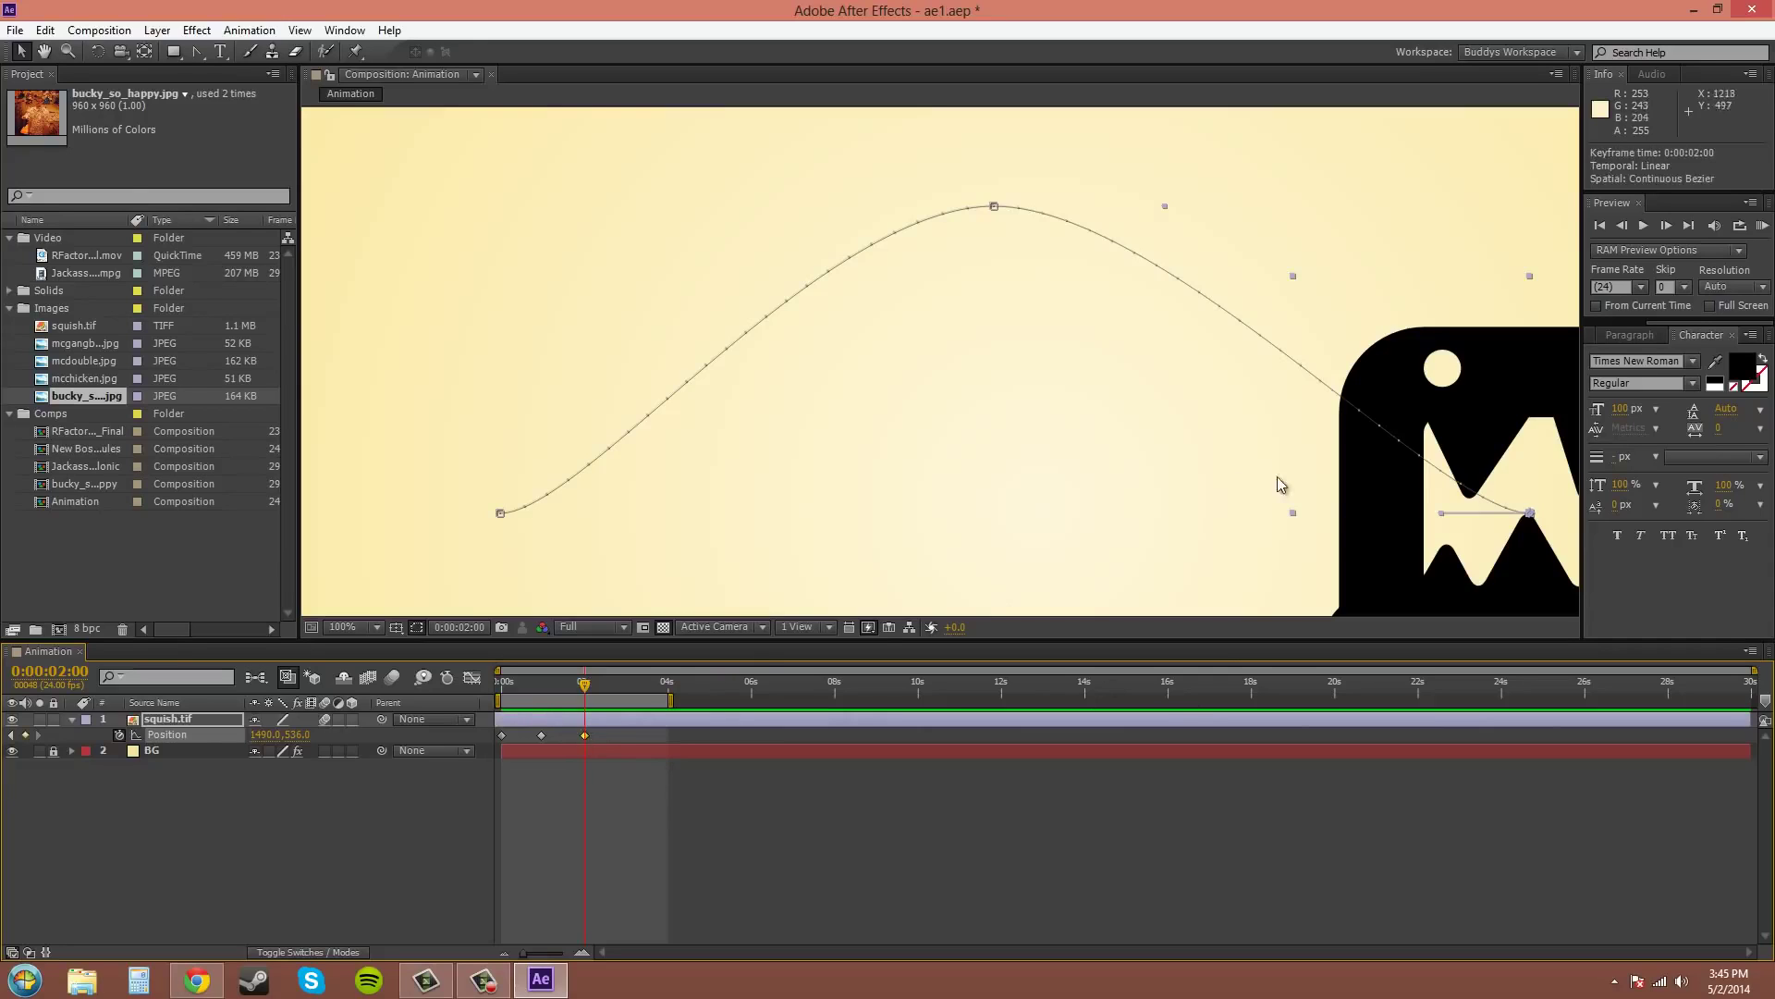
pyautogui.scroll(-2, 1157, 463)
# Rewind to 0:00 and drag the motion path's last vertex slightly down and right
pyautogui.moveTo(1004, 442)
pyautogui.mouseDown()
pyautogui.moveTo(978, 388)
pyautogui.moveTo(994, 404)
pyautogui.mouseUp()
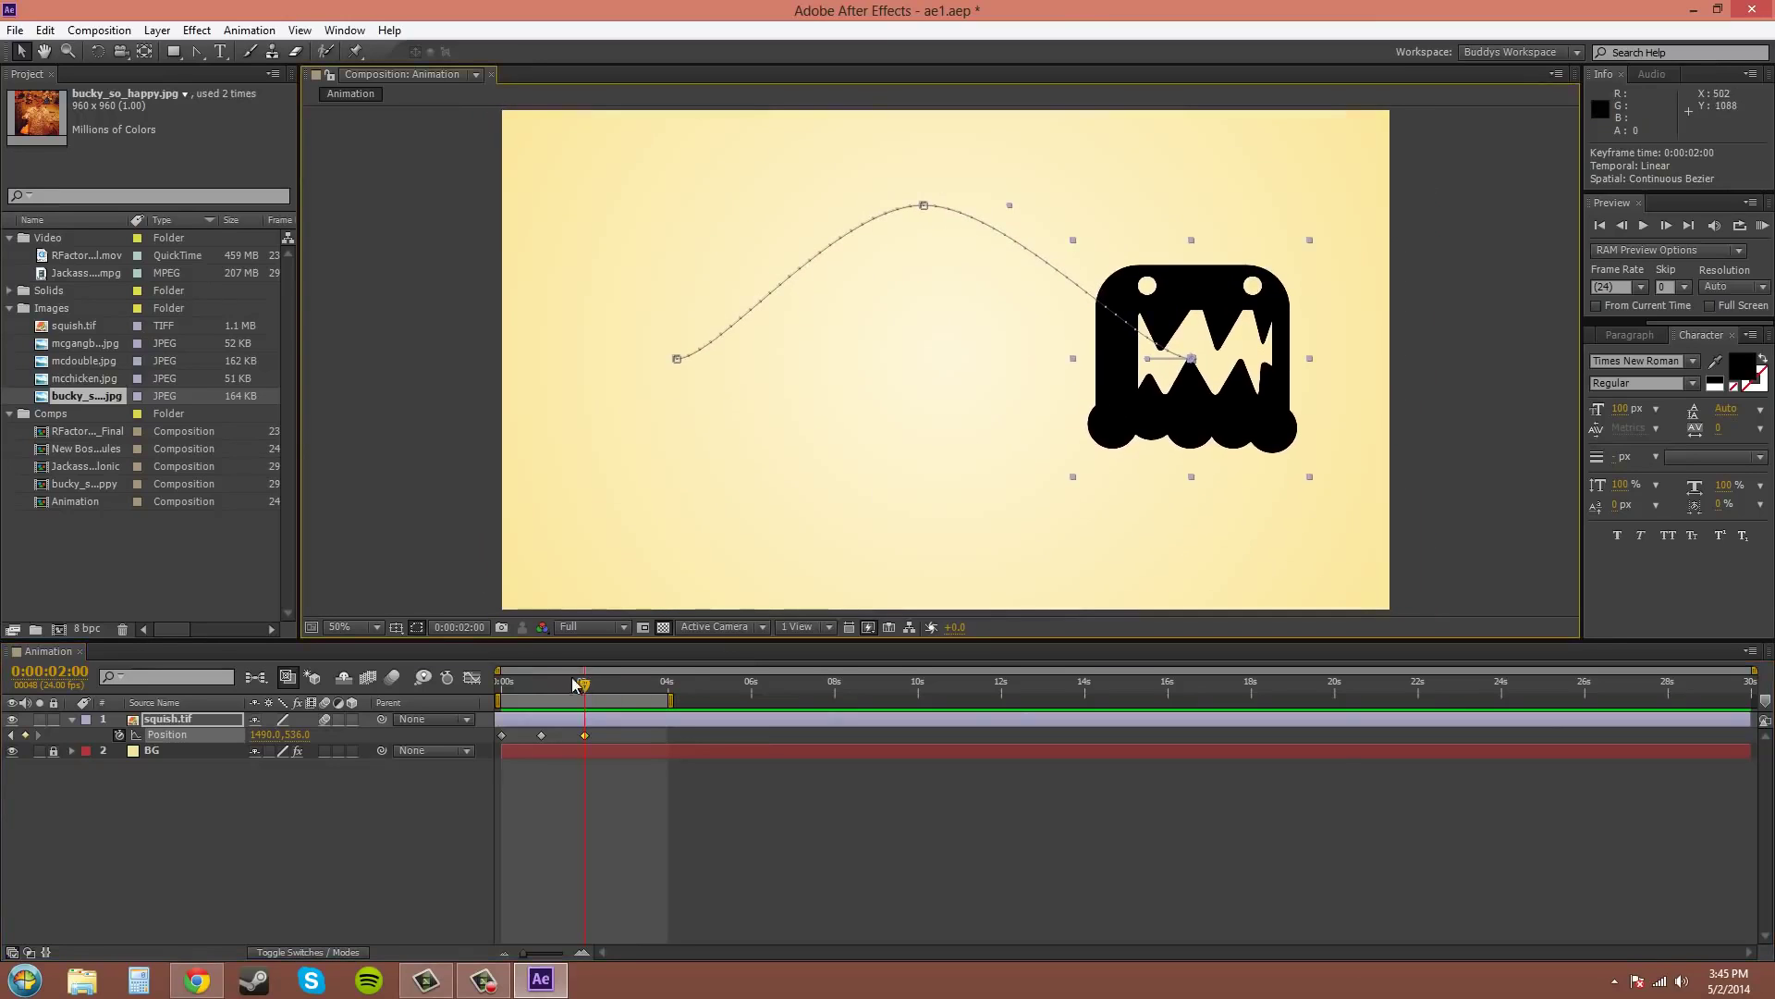
pyautogui.moveTo(584, 682)
pyautogui.mouseDown()
pyautogui.moveTo(473, 690)
pyautogui.moveTo(509, 702)
pyautogui.moveTo(482, 705)
pyautogui.mouseUp()
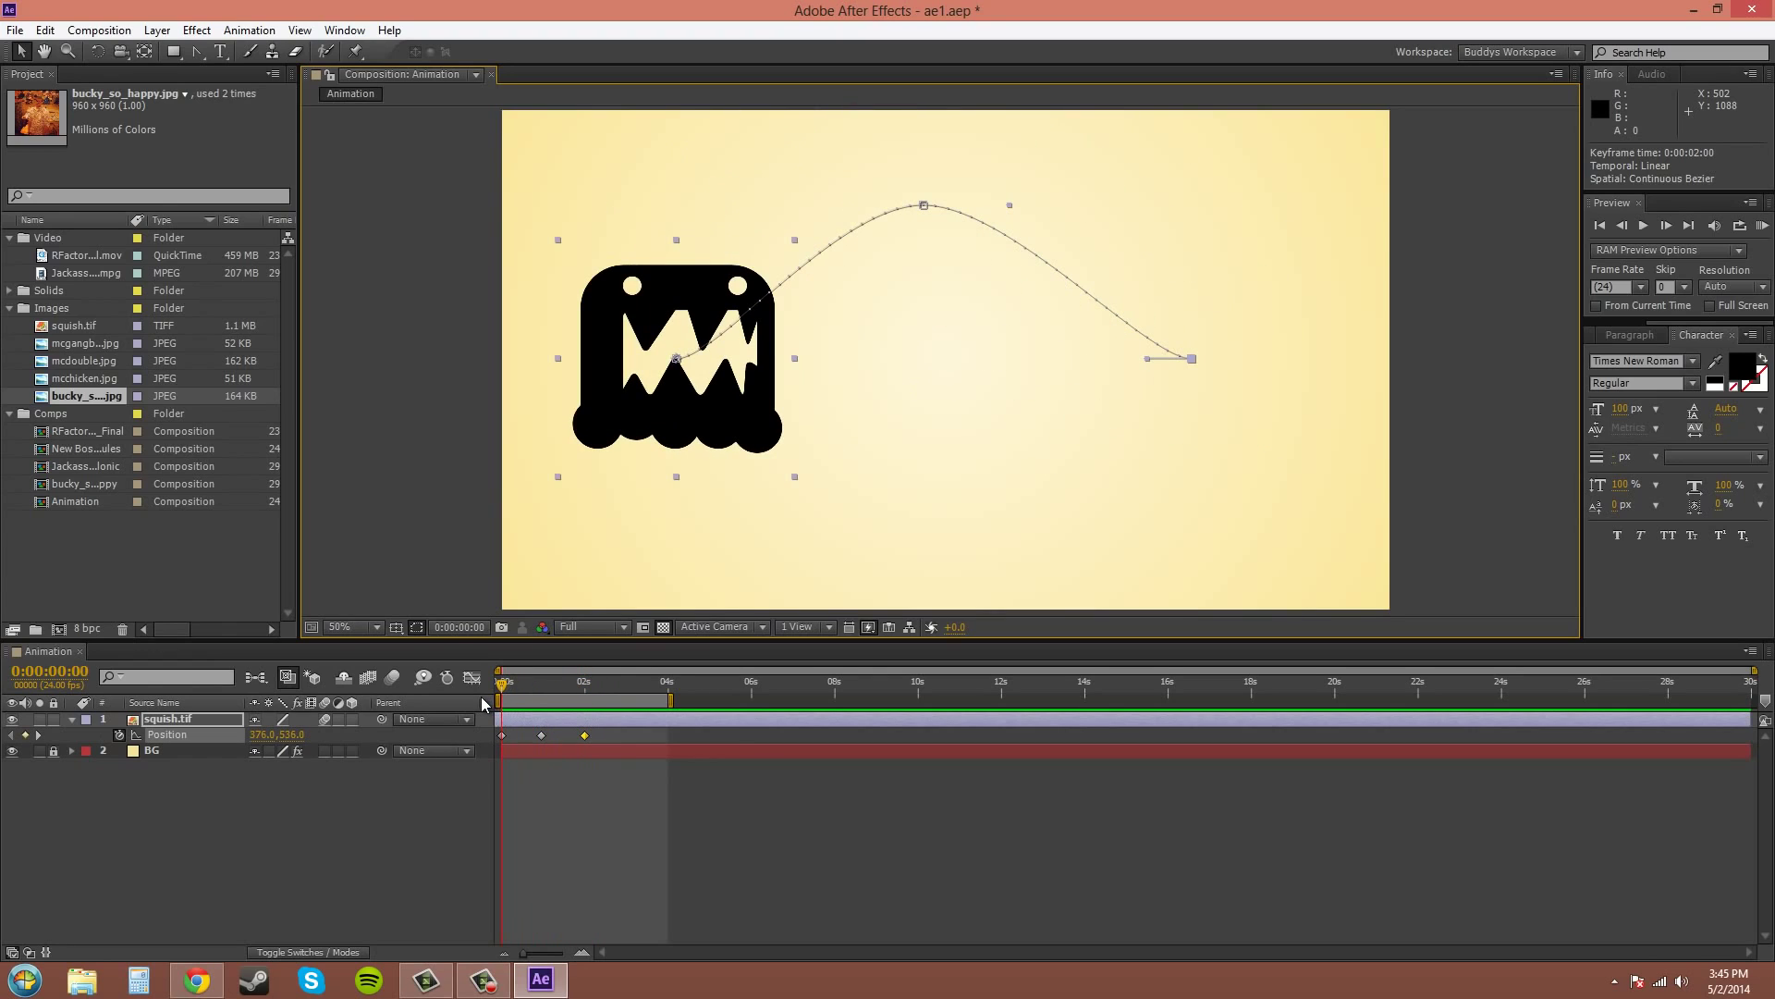
pyautogui.click(505, 691)
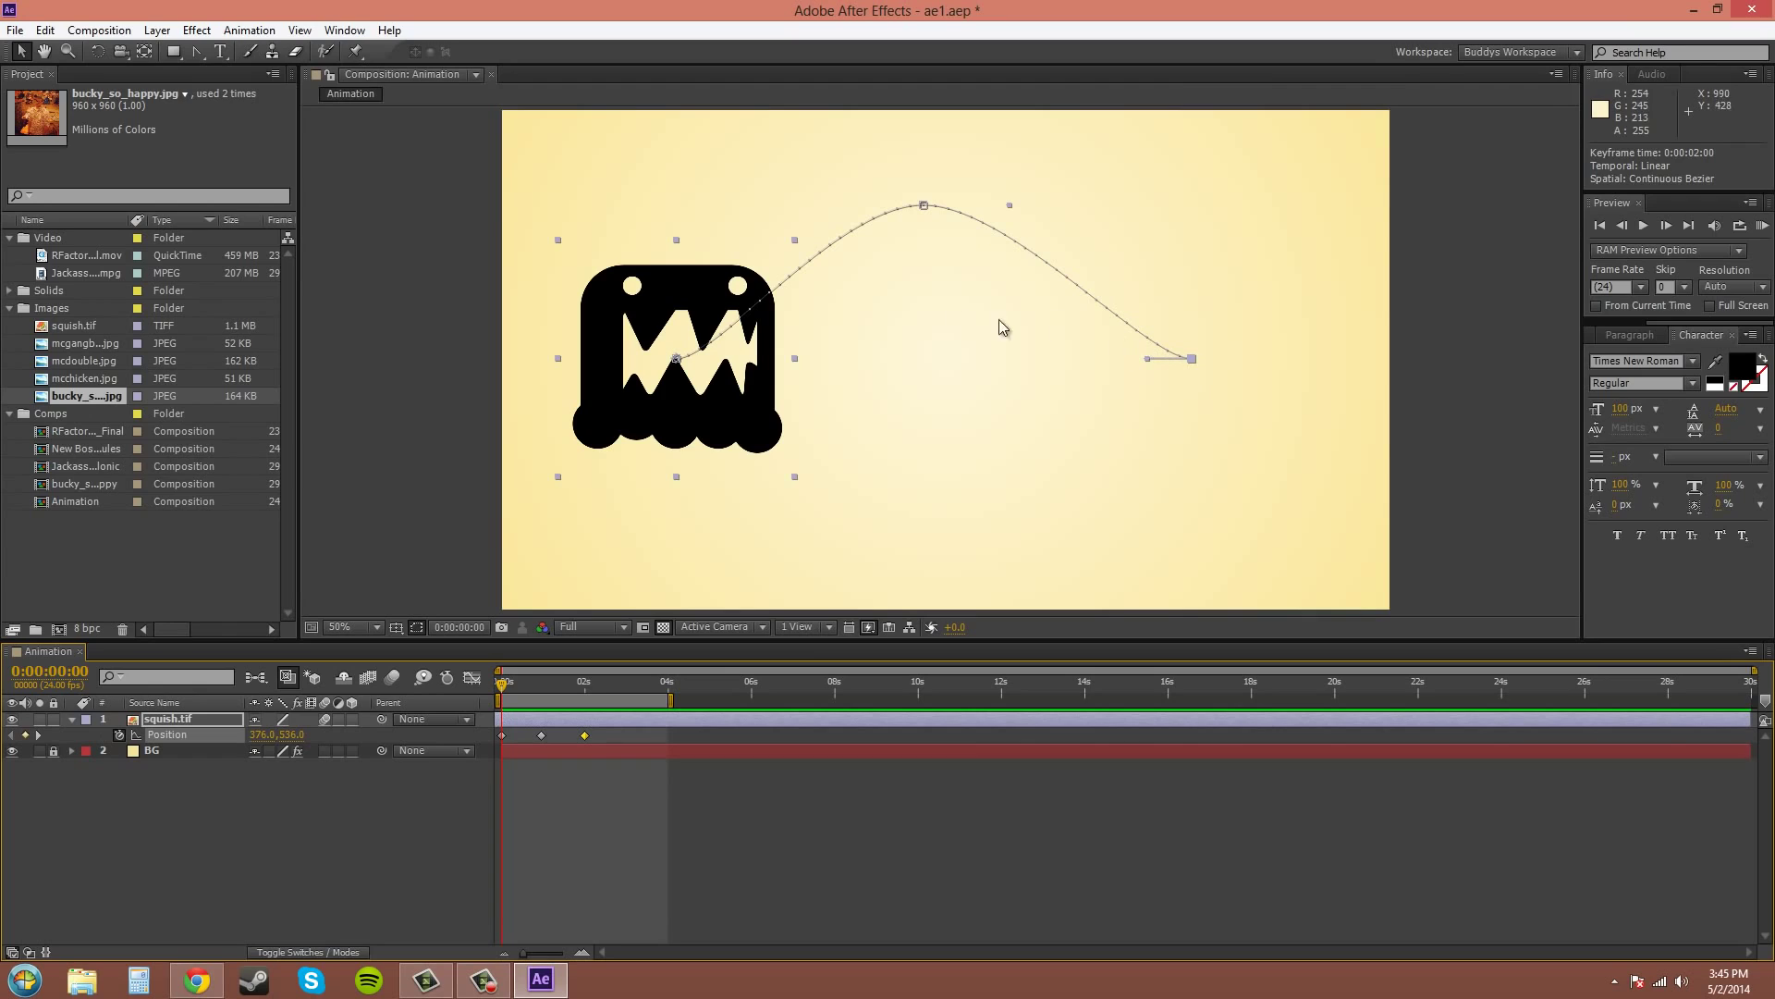
pyautogui.moveTo(1193, 361)
pyautogui.mouseDown()
pyautogui.moveTo(1257, 237)
pyautogui.moveTo(1249, 319)
pyautogui.moveTo(1189, 402)
pyautogui.moveTo(1065, 428)
pyautogui.moveTo(1252, 218)
pyautogui.moveTo(1272, 278)
pyautogui.moveTo(1196, 372)
pyautogui.mouseUp()
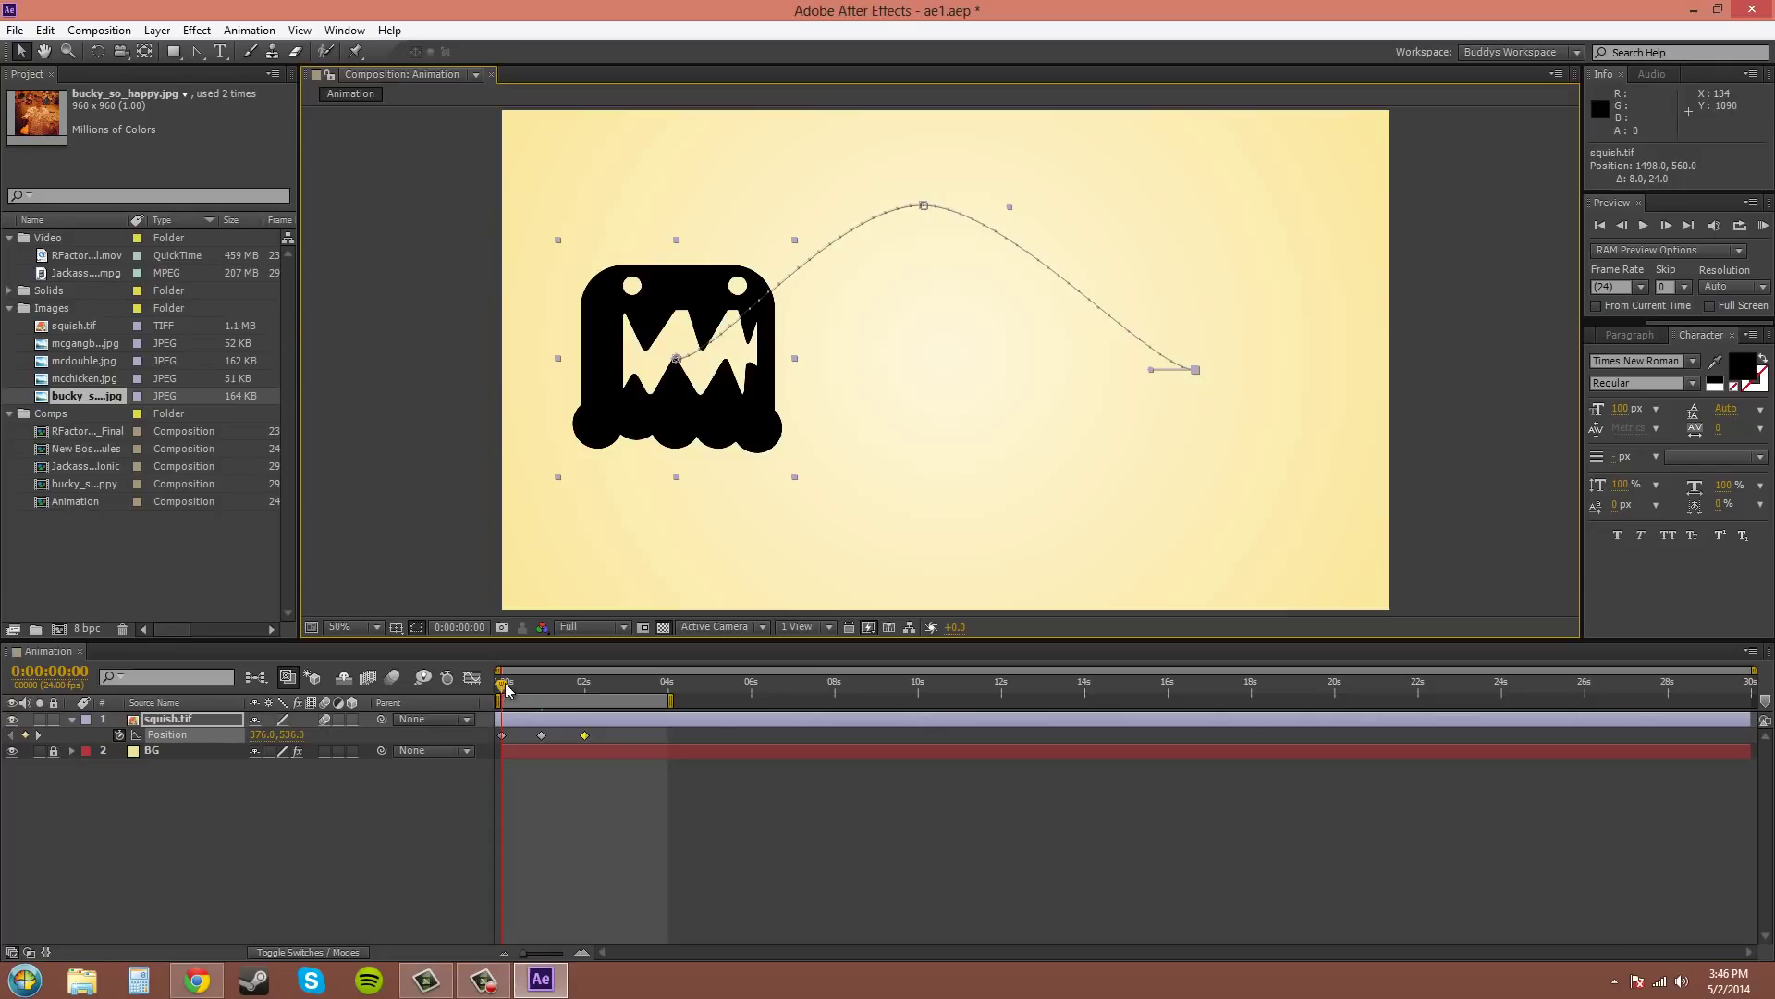
# At 2:00, move the monster back up and right to its earlier end, then rewind to the start
pyautogui.moveTo(507, 684); pyautogui.dragTo(582, 688)
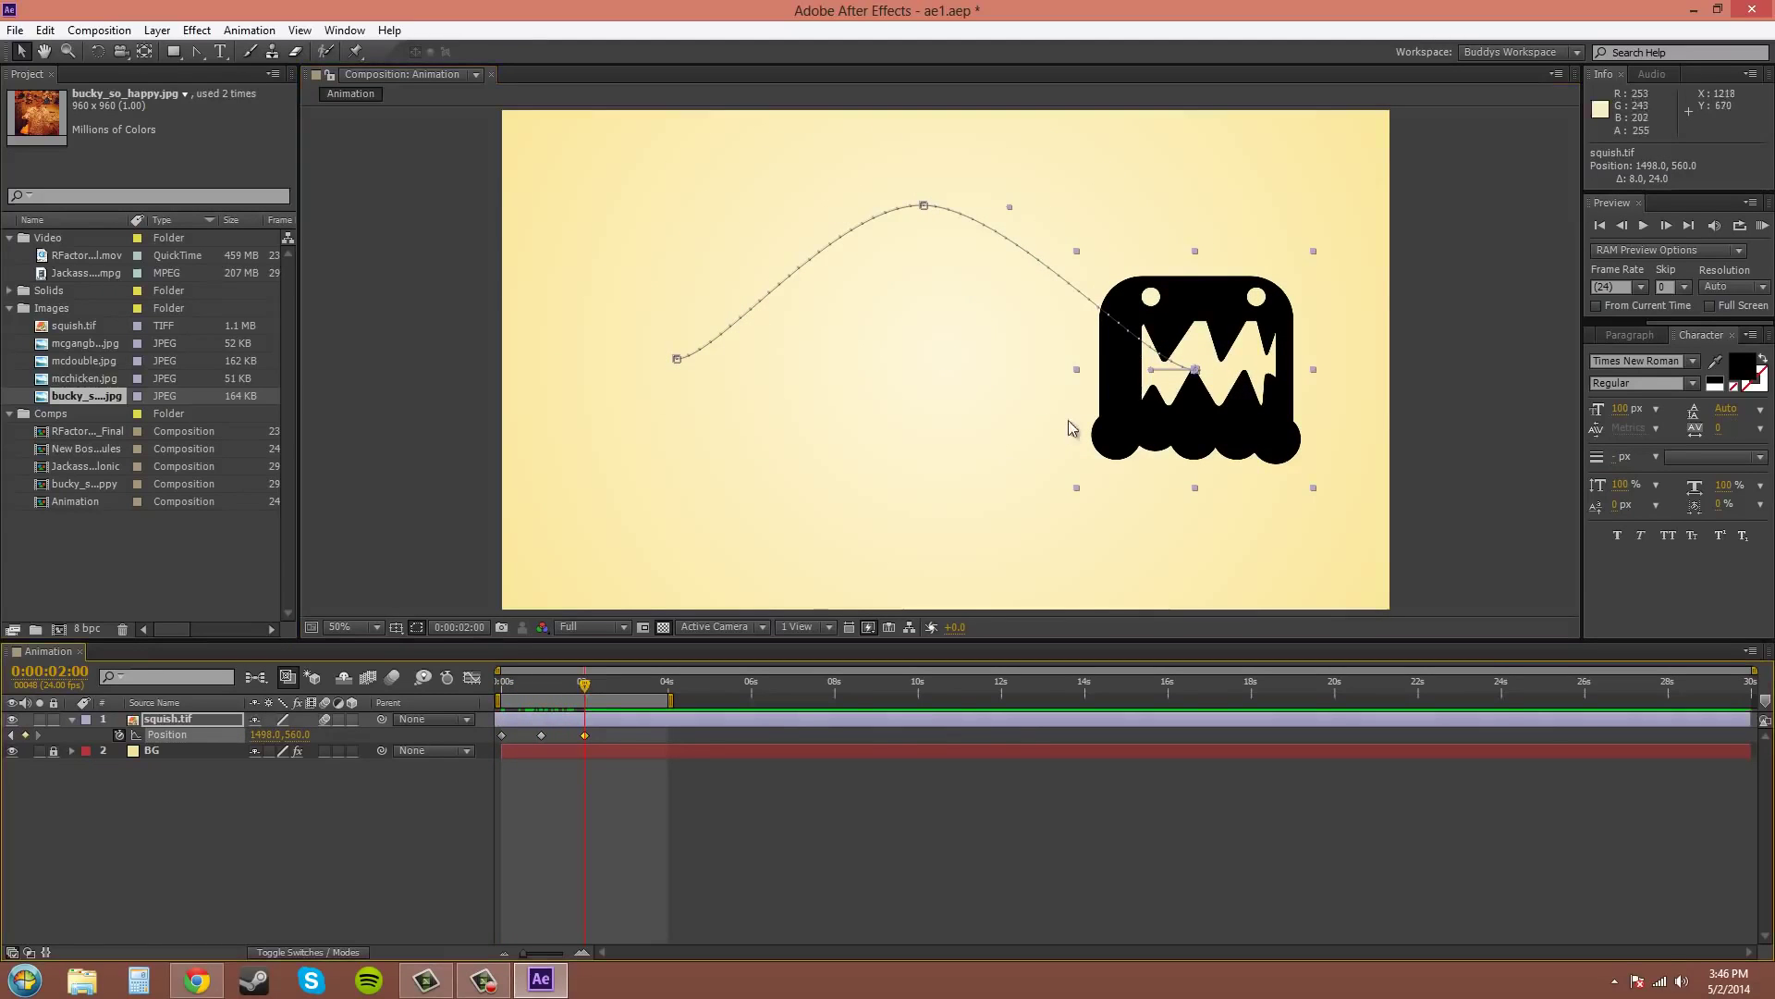
pyautogui.moveTo(1196, 370)
pyautogui.mouseDown()
pyautogui.moveTo(1212, 245)
pyautogui.moveTo(1139, 375)
pyautogui.mouseUp()
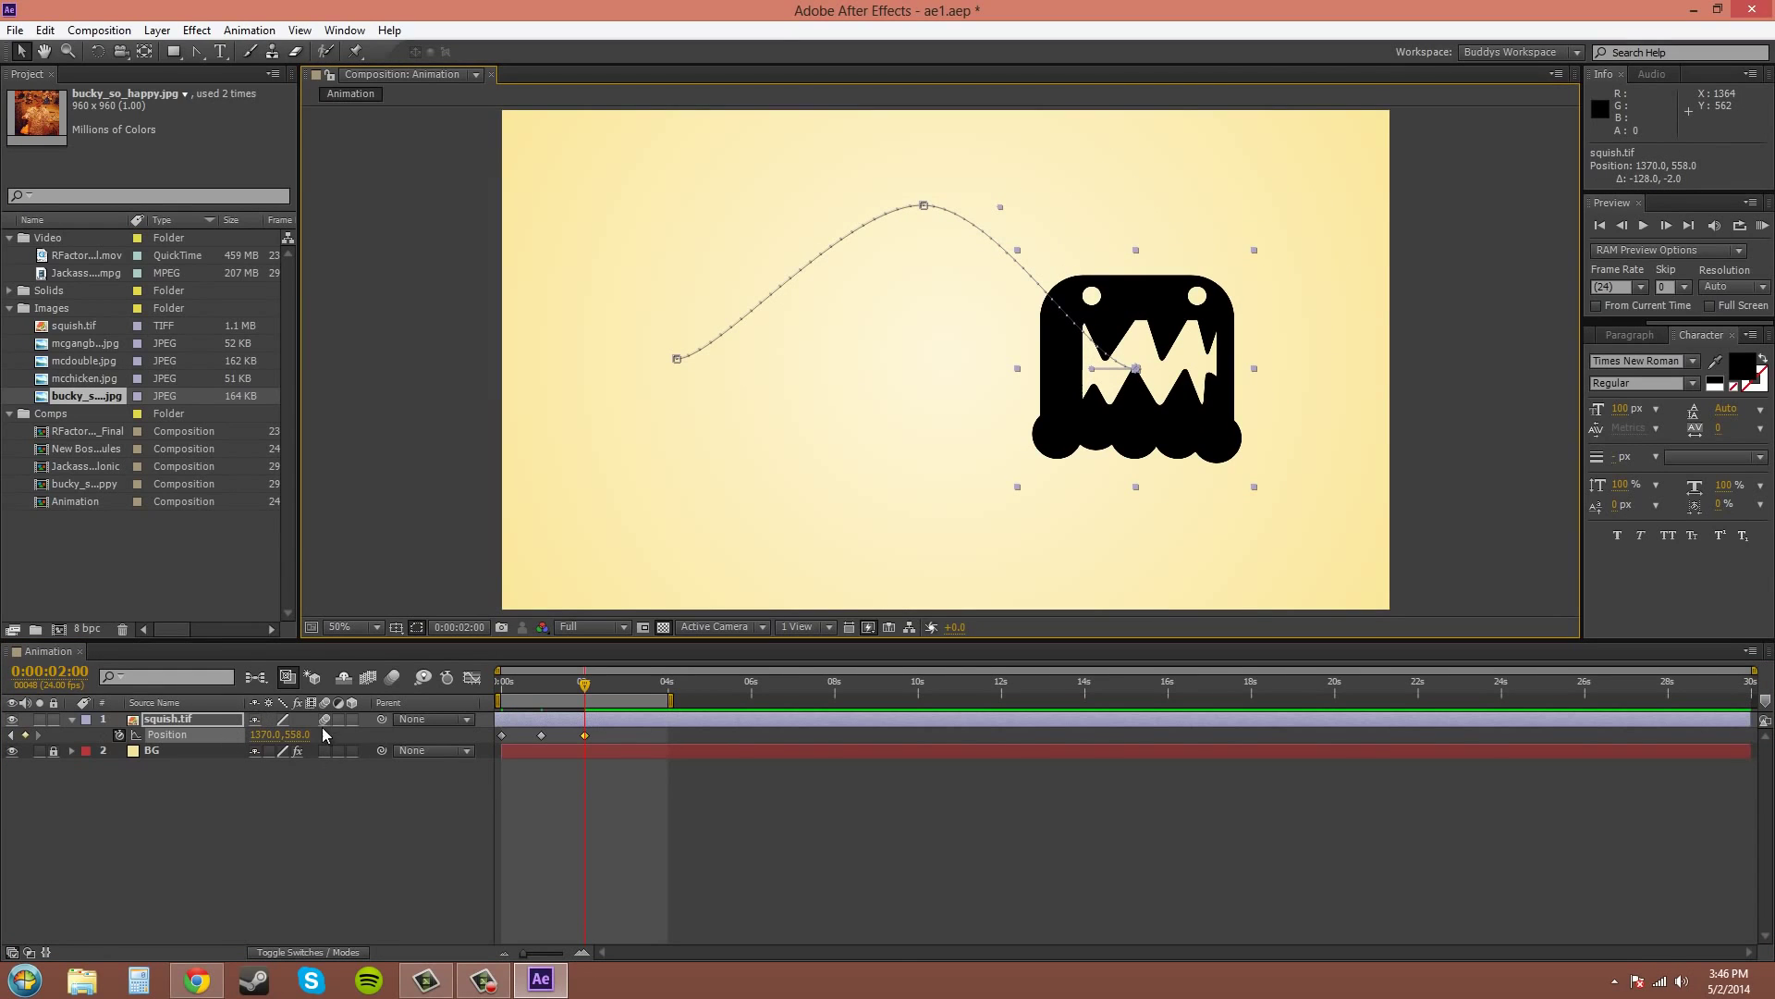
pyautogui.moveTo(262, 717); pyautogui.dragTo(234, 745)
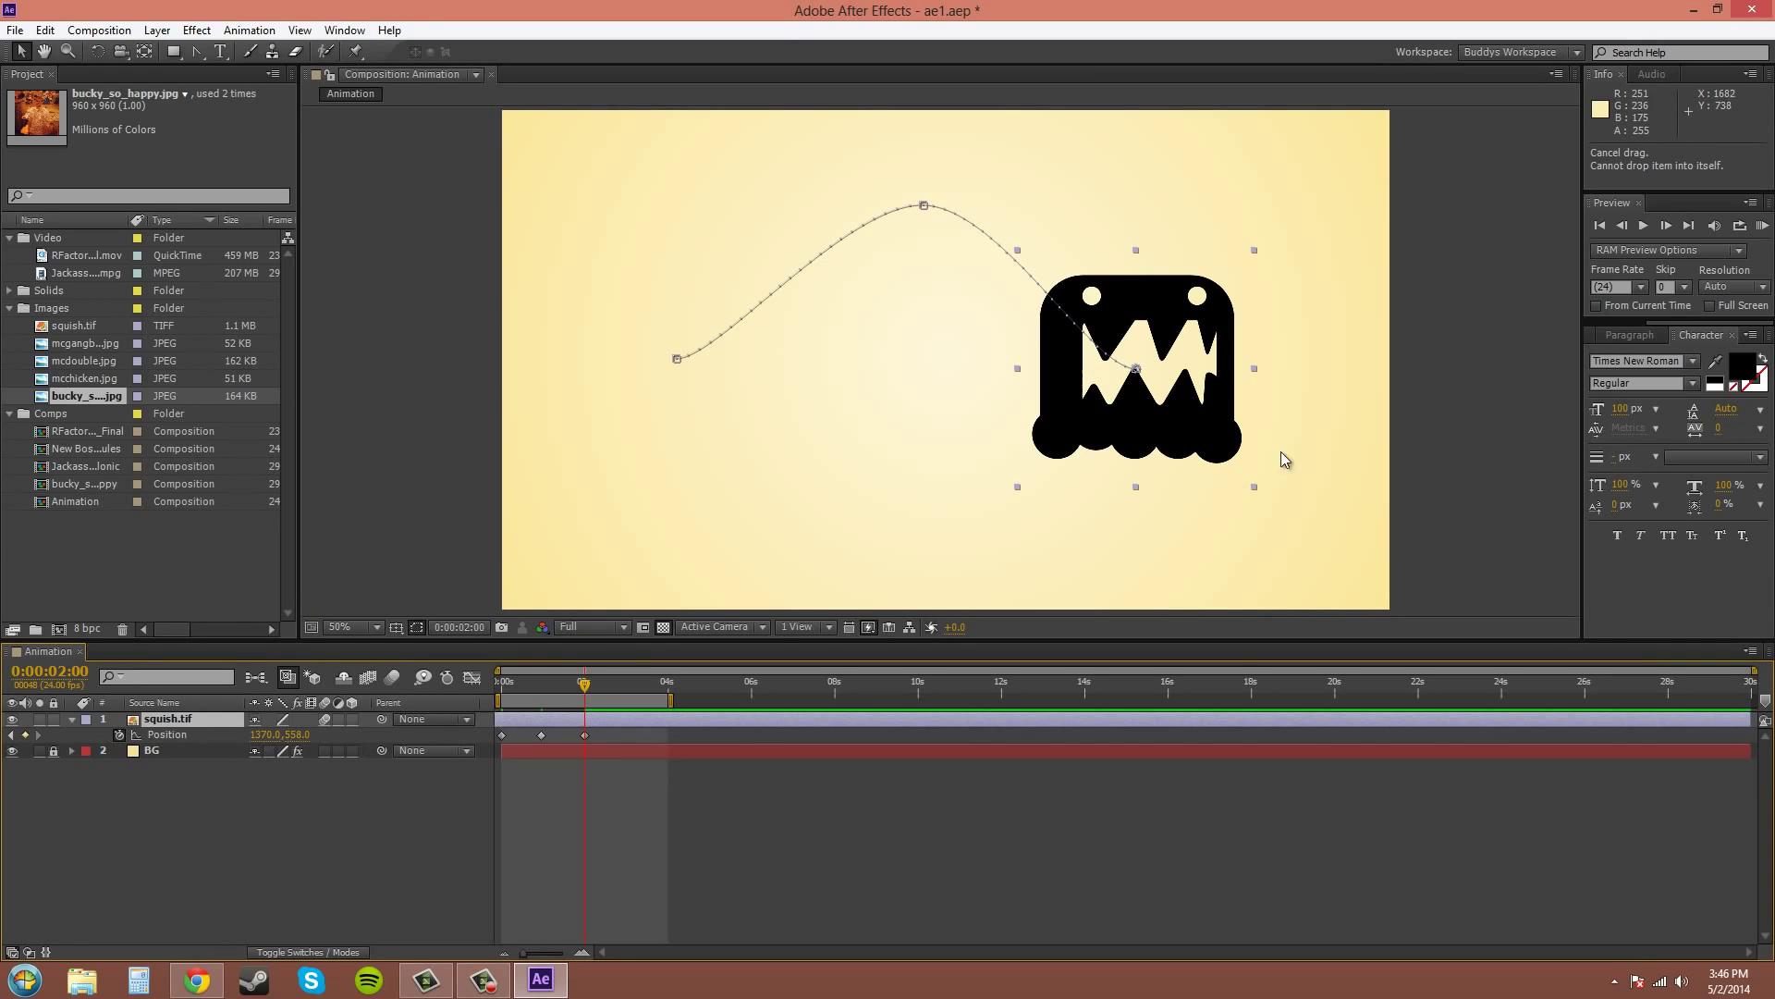
pyautogui.moveTo(1122, 399)
pyautogui.mouseDown()
pyautogui.moveTo(1173, 333)
pyautogui.moveTo(1198, 372)
pyautogui.mouseUp()
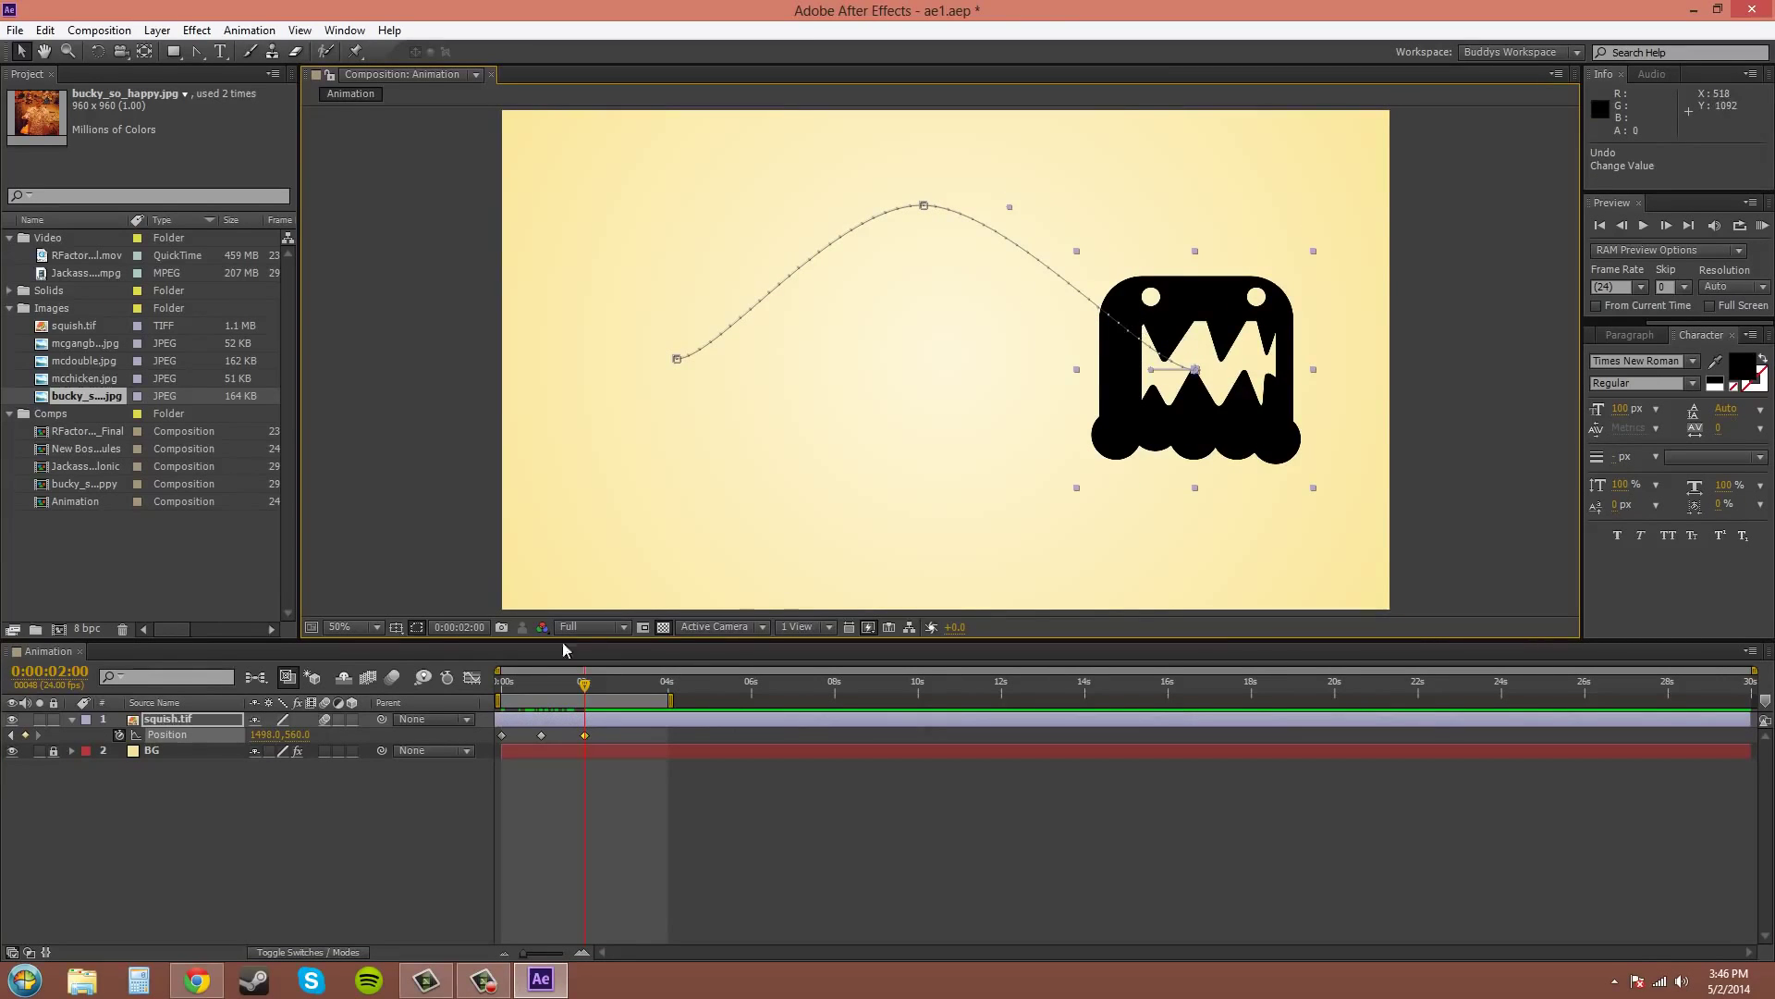
pyautogui.press('Home')
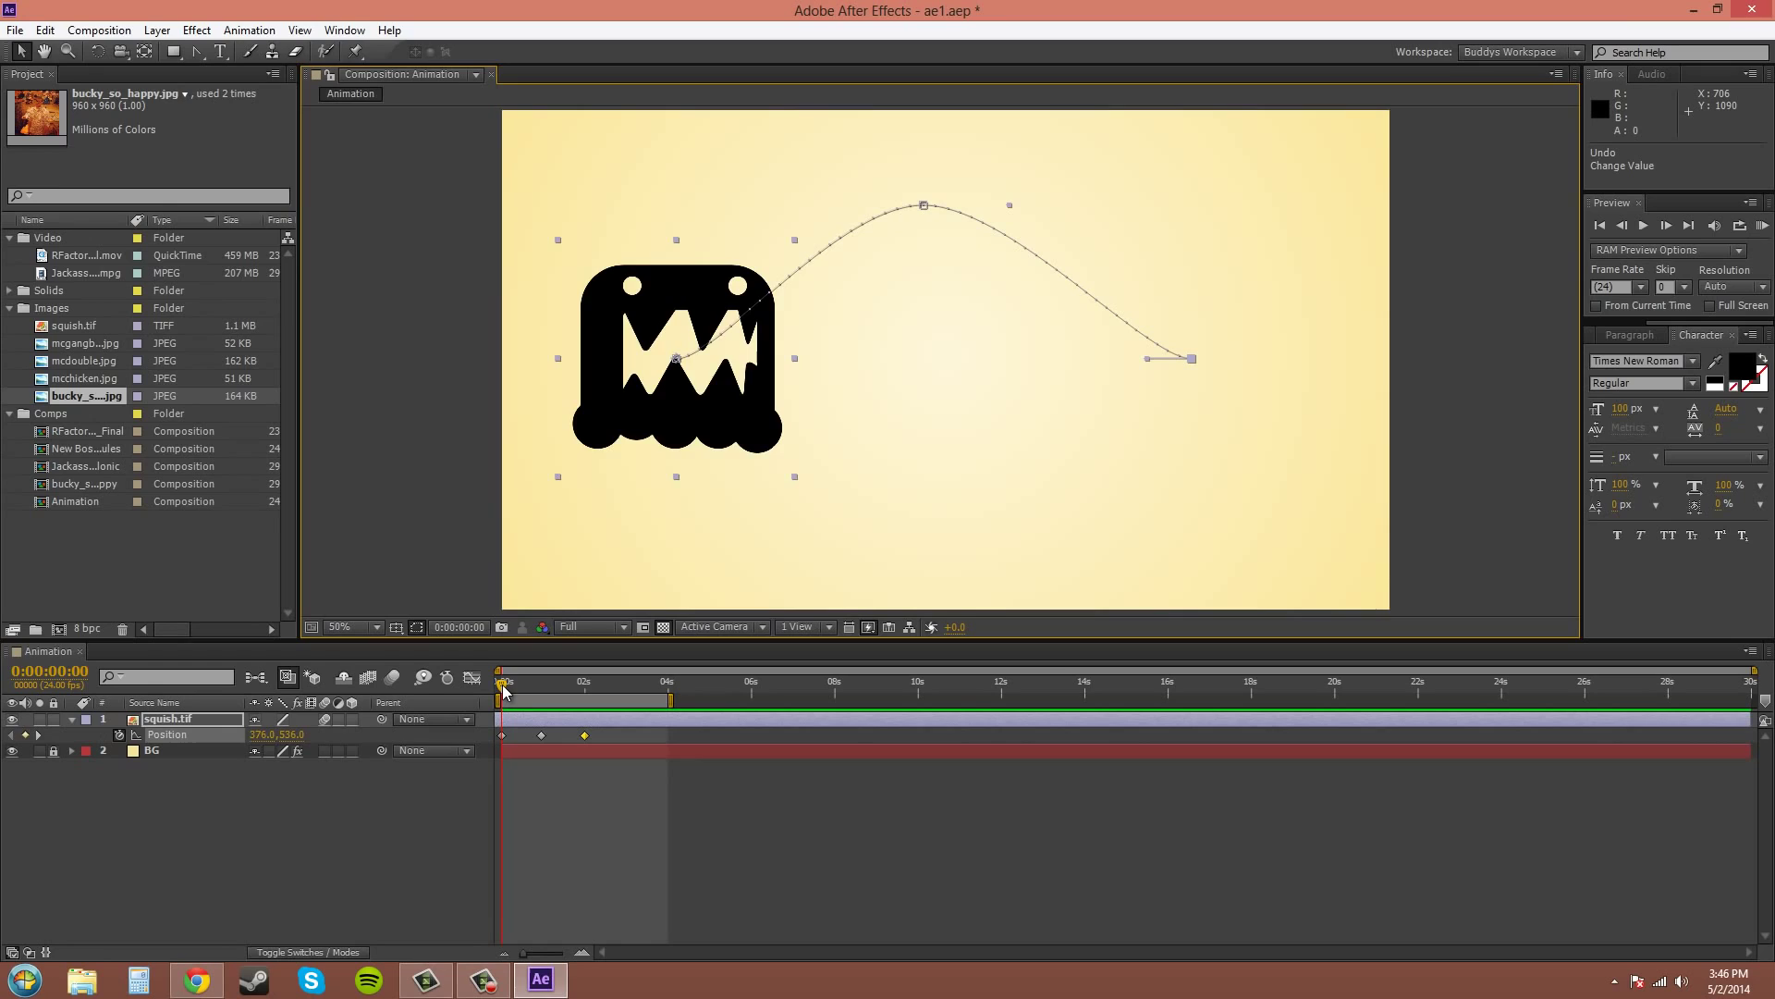
pyautogui.moveTo(504, 692); pyautogui.dragTo(584, 694)
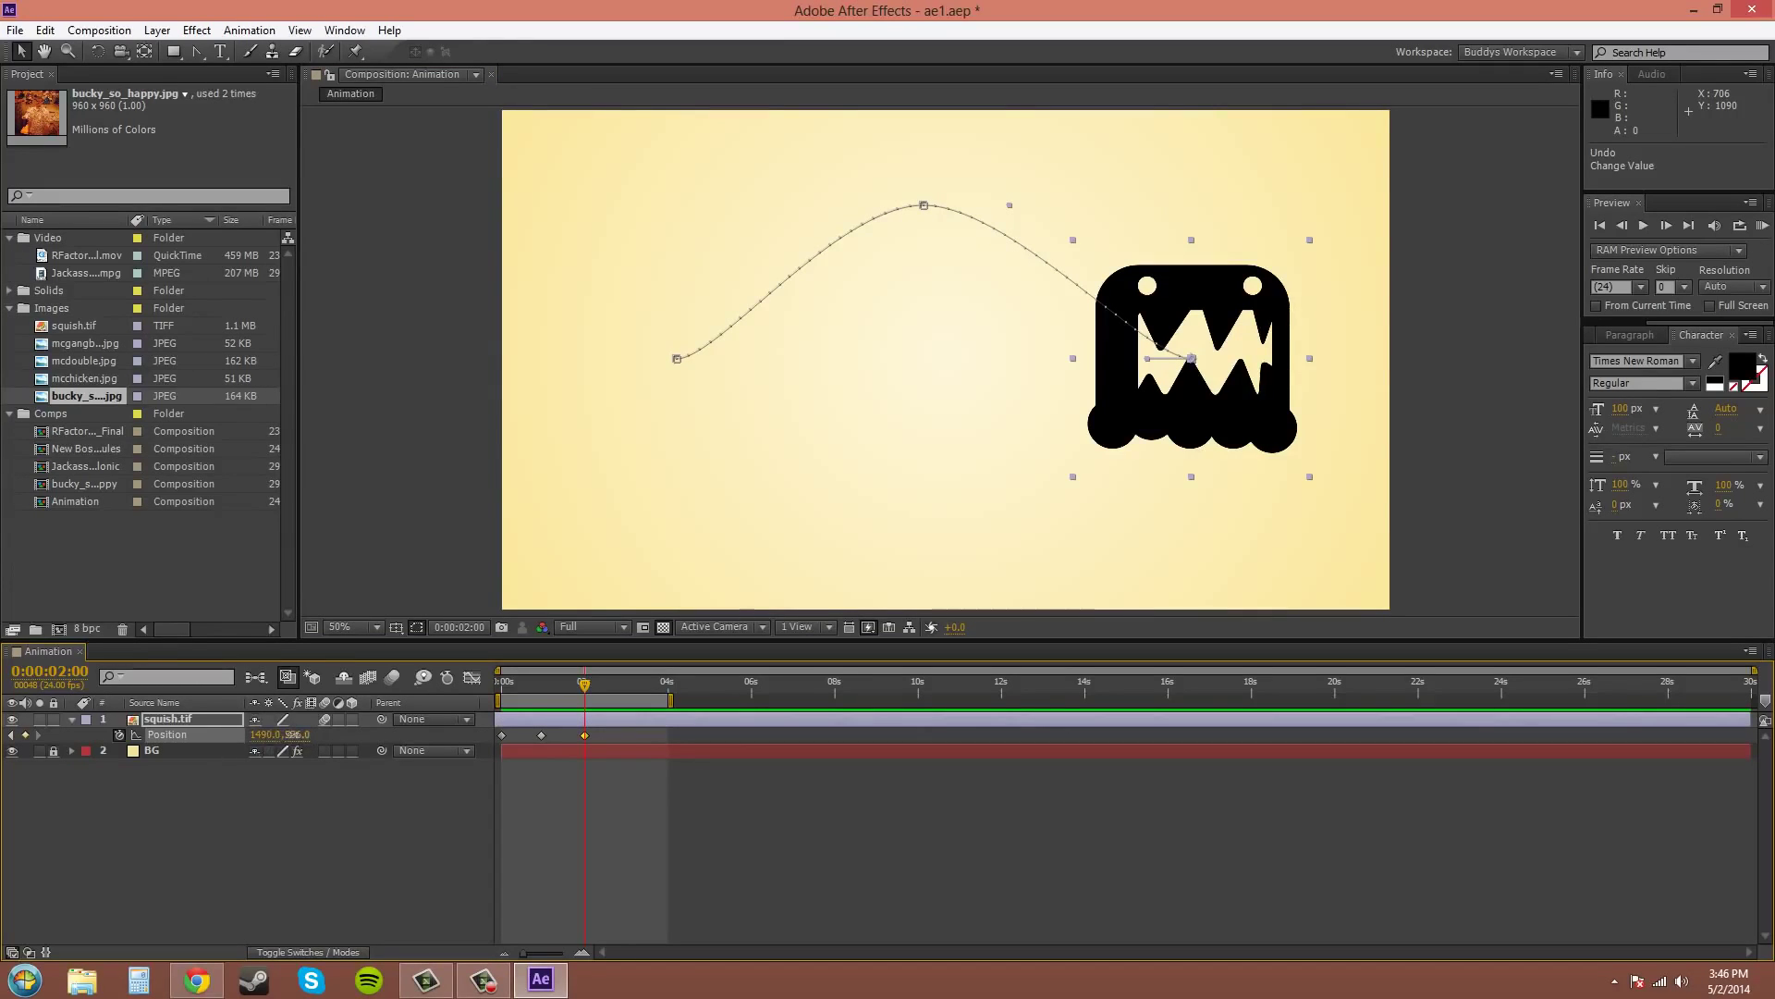
pyautogui.moveTo(294, 734)
pyautogui.mouseDown()
pyautogui.moveTo(429, 747)
pyautogui.moveTo(296, 740)
pyautogui.moveTo(355, 758)
pyautogui.mouseUp()
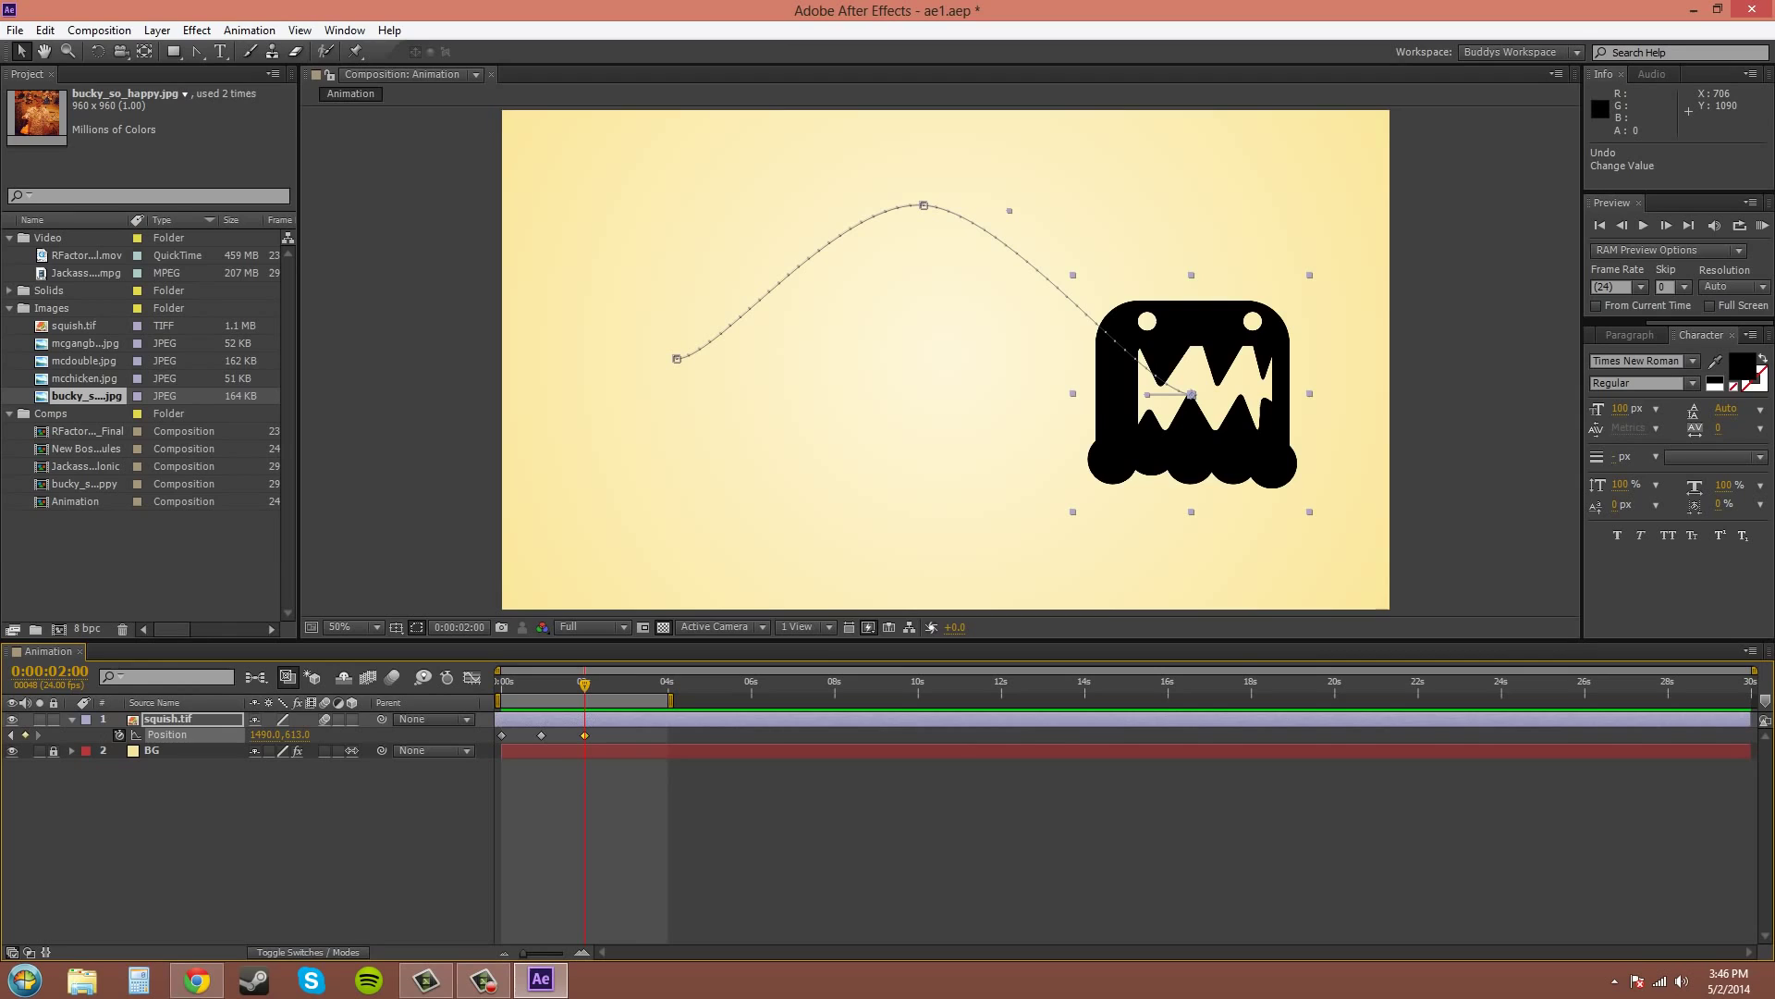
pyautogui.hotkey('ctrl', 'z')
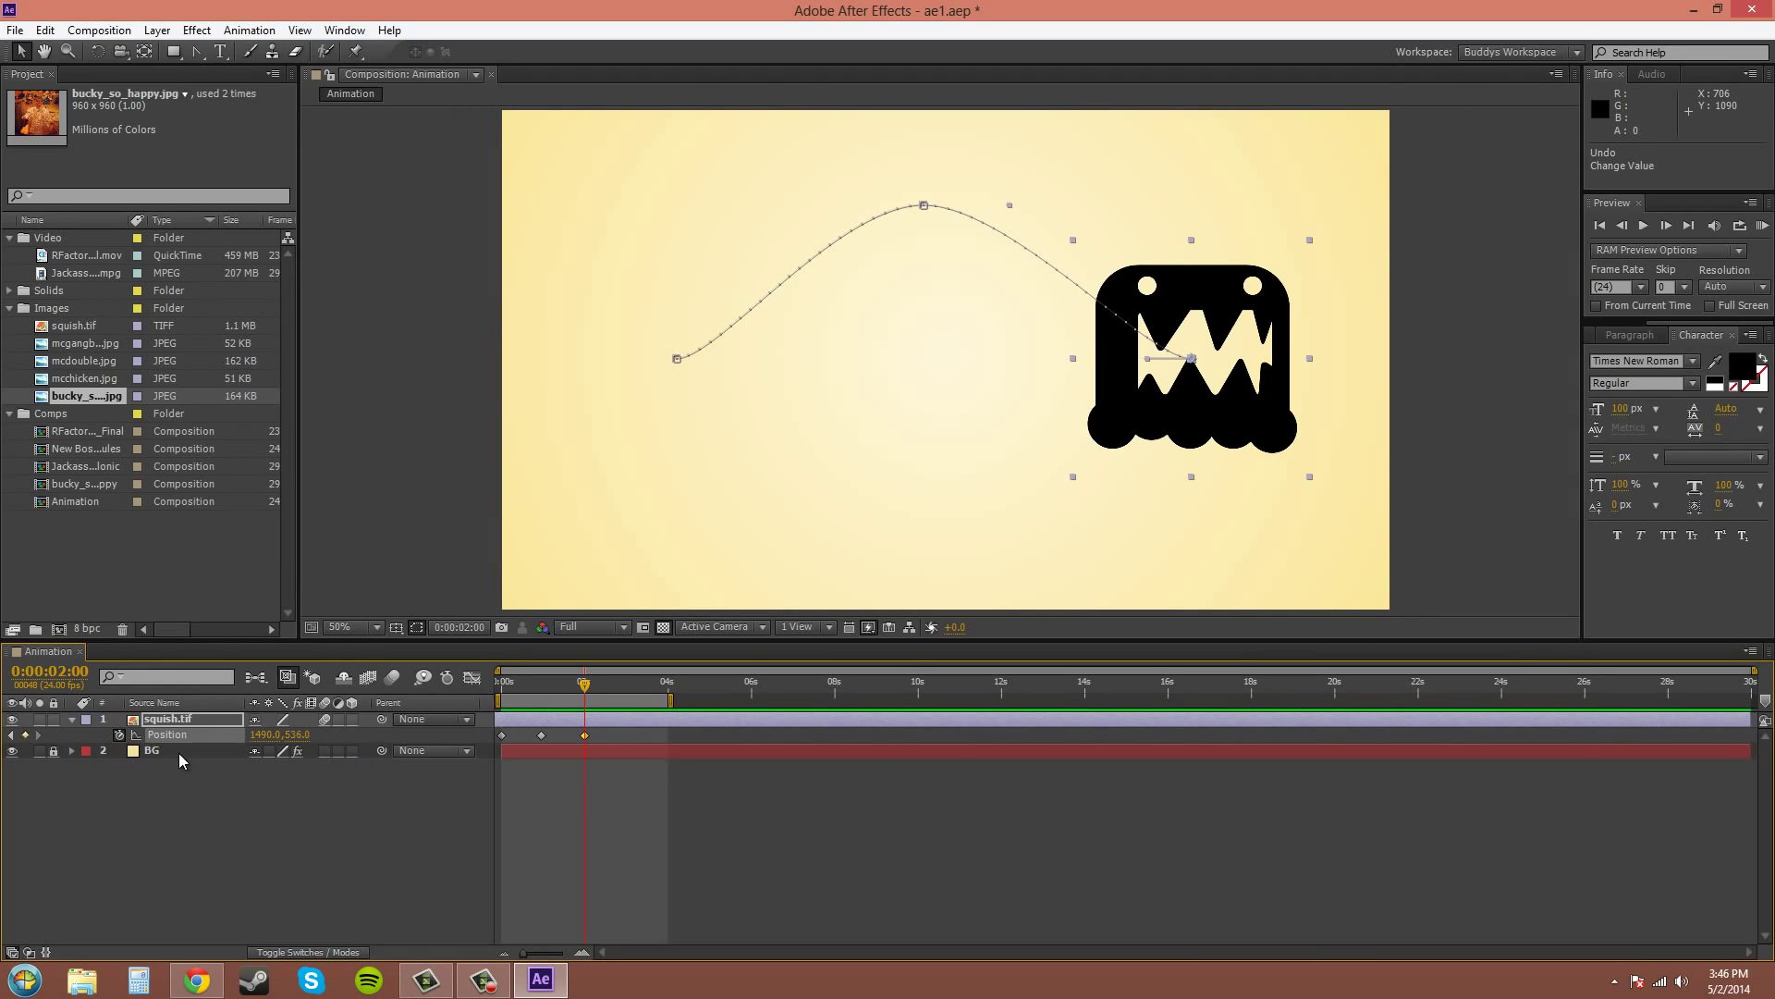
pyautogui.moveTo(259, 732)
pyautogui.mouseDown()
pyautogui.moveTo(330, 808)
pyautogui.moveTo(197, 800)
pyautogui.mouseUp()
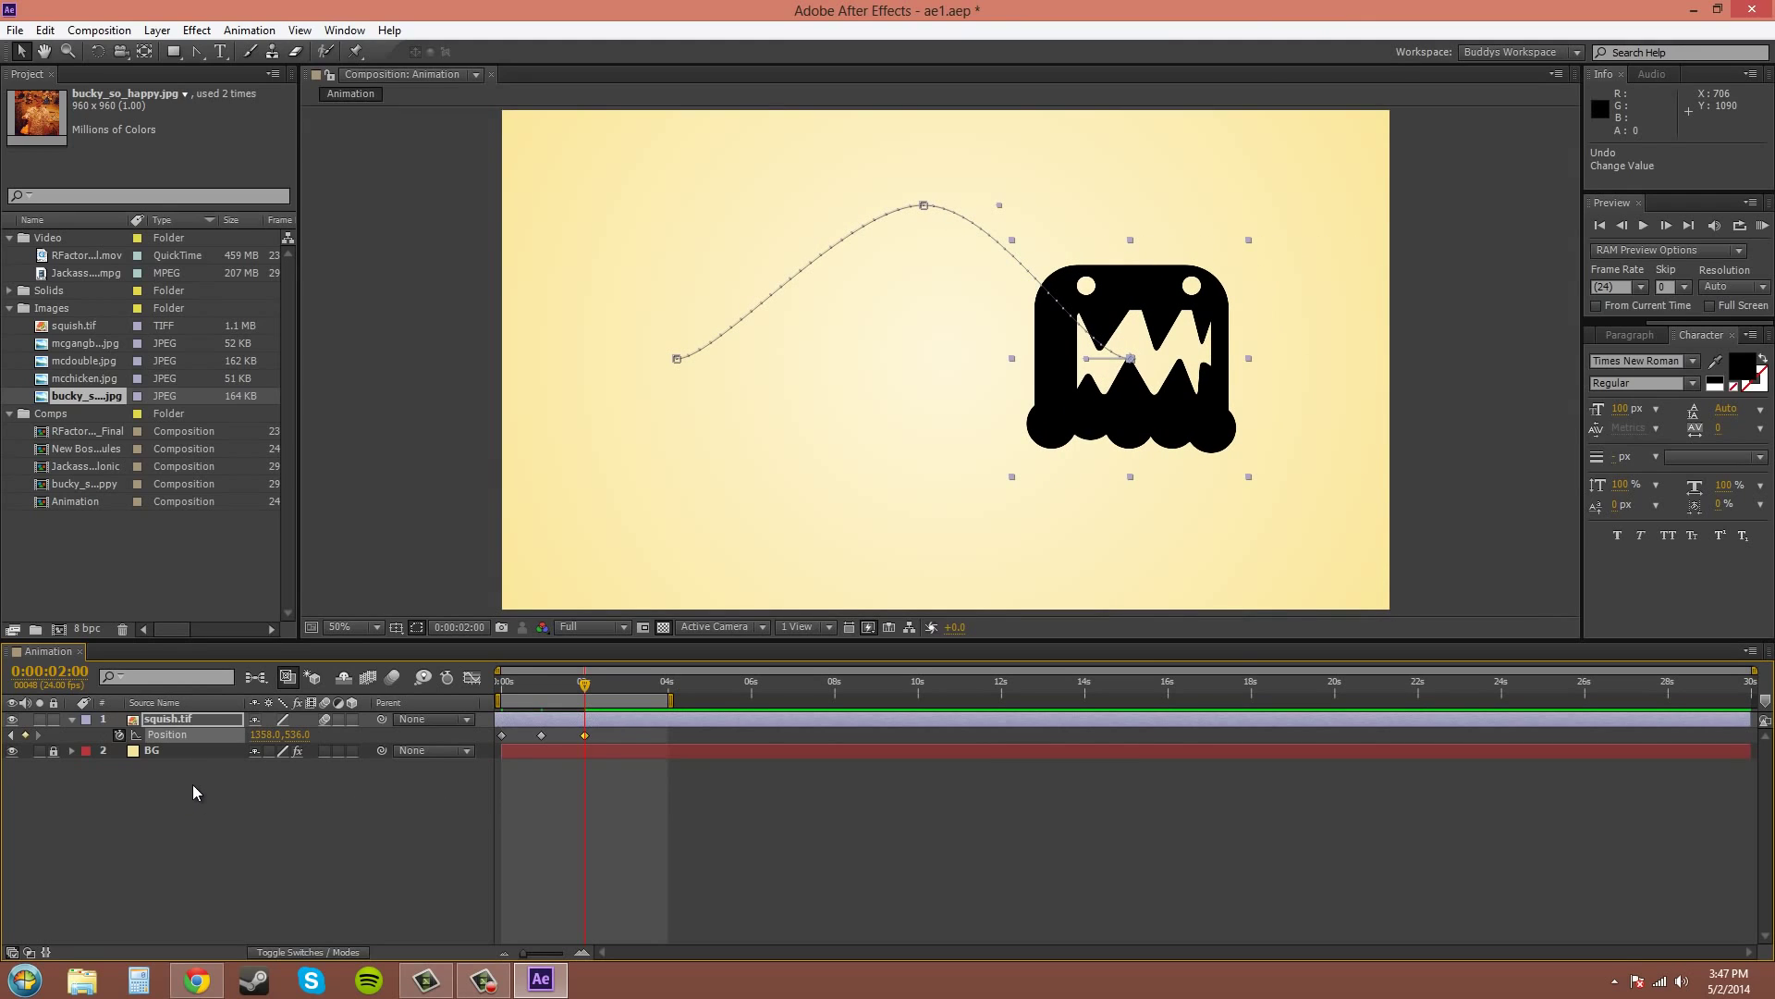
pyautogui.hotkey('ctrl', 'z')
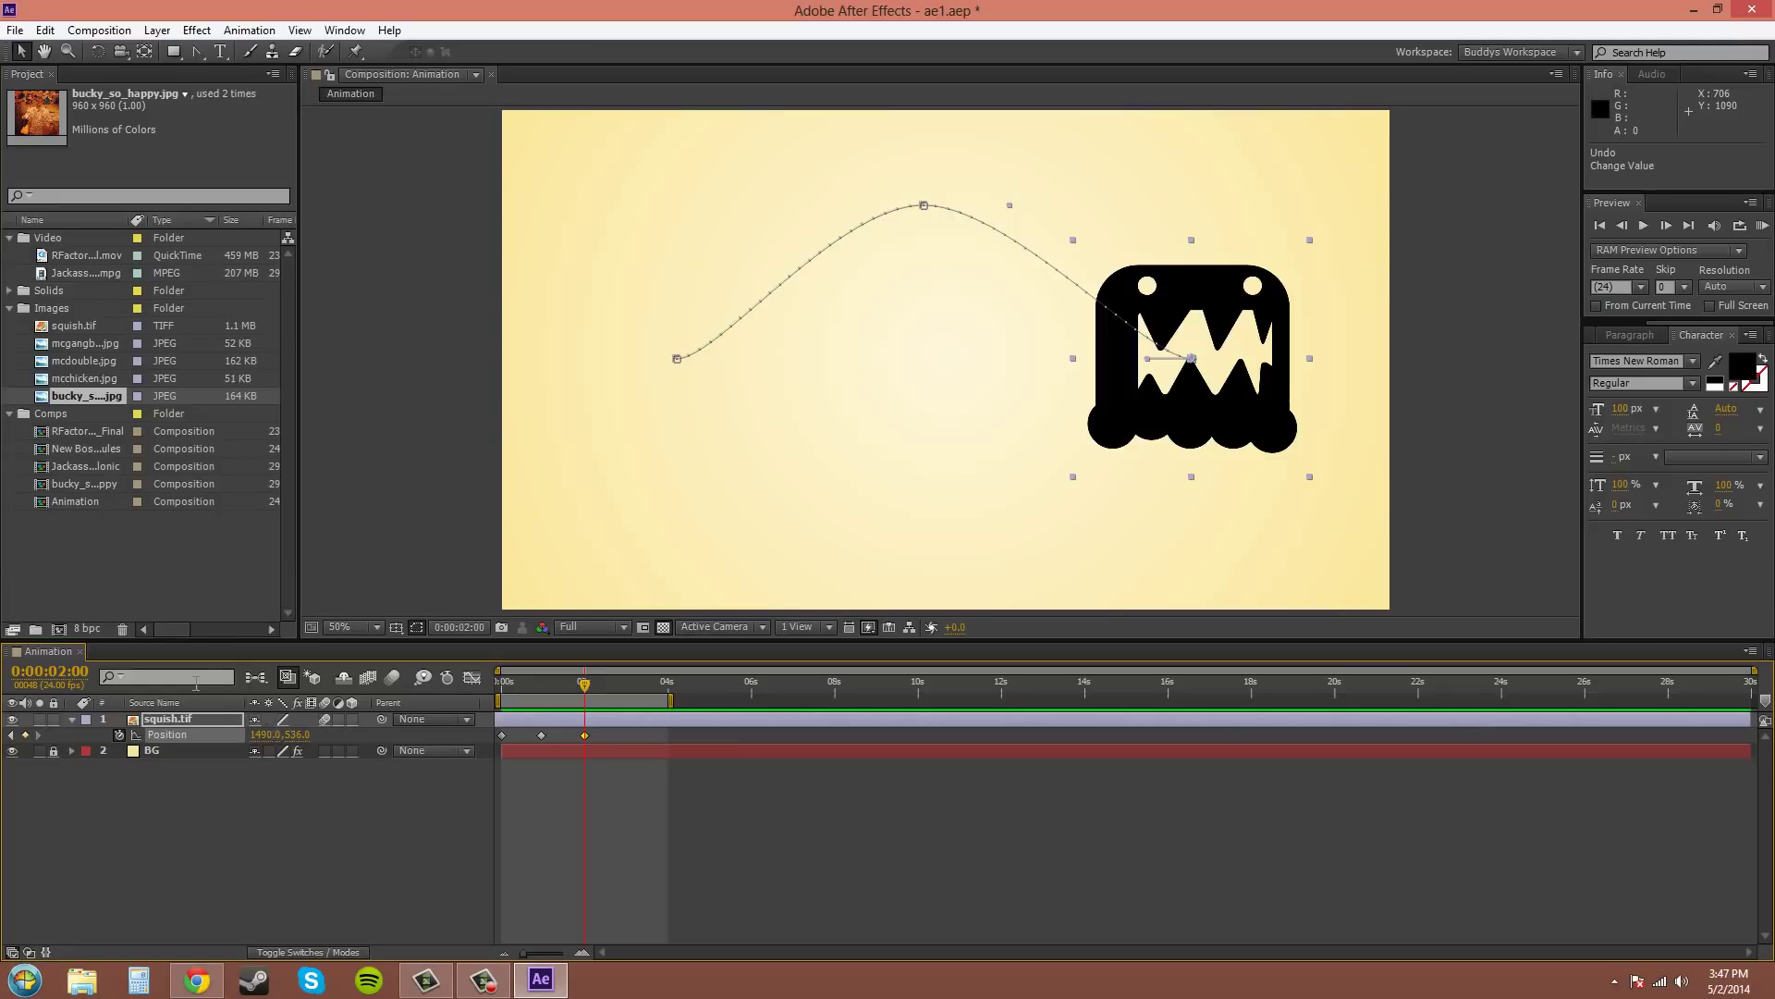
pyautogui.moveTo(299, 734); pyautogui.dragTo(258, 752)
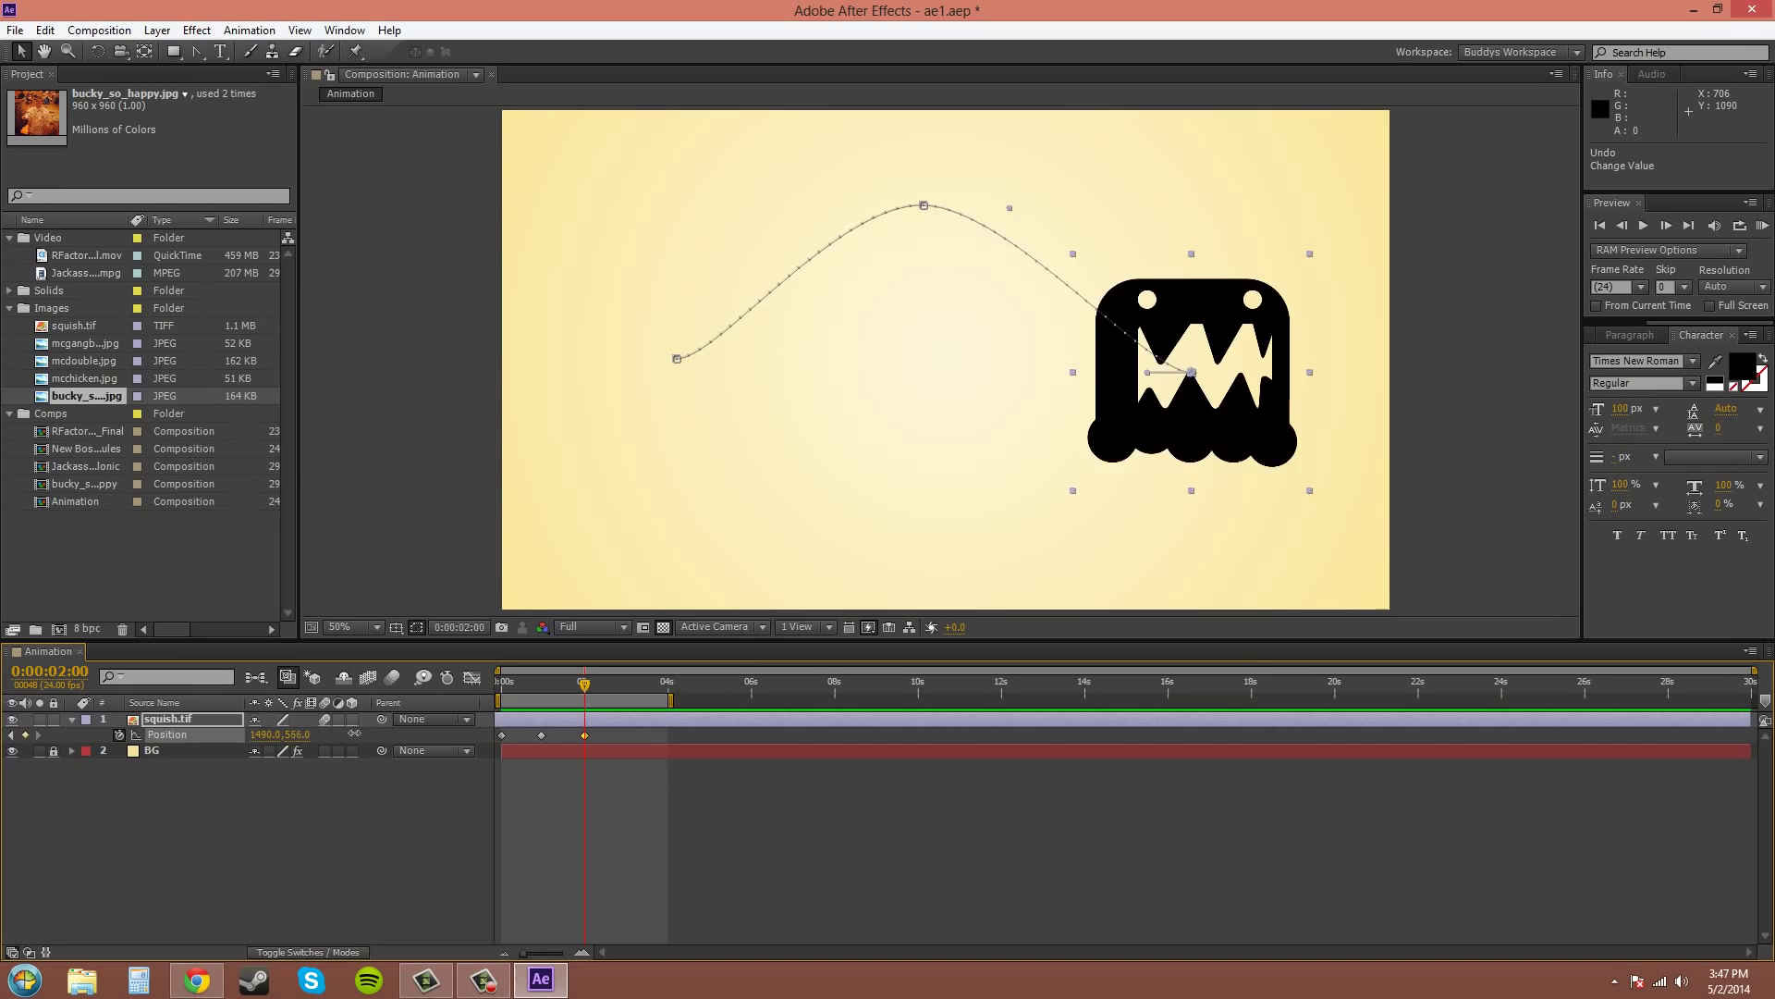
pyautogui.moveTo(300, 734); pyautogui.dragTo(305, 737)
pyautogui.click(298, 735)
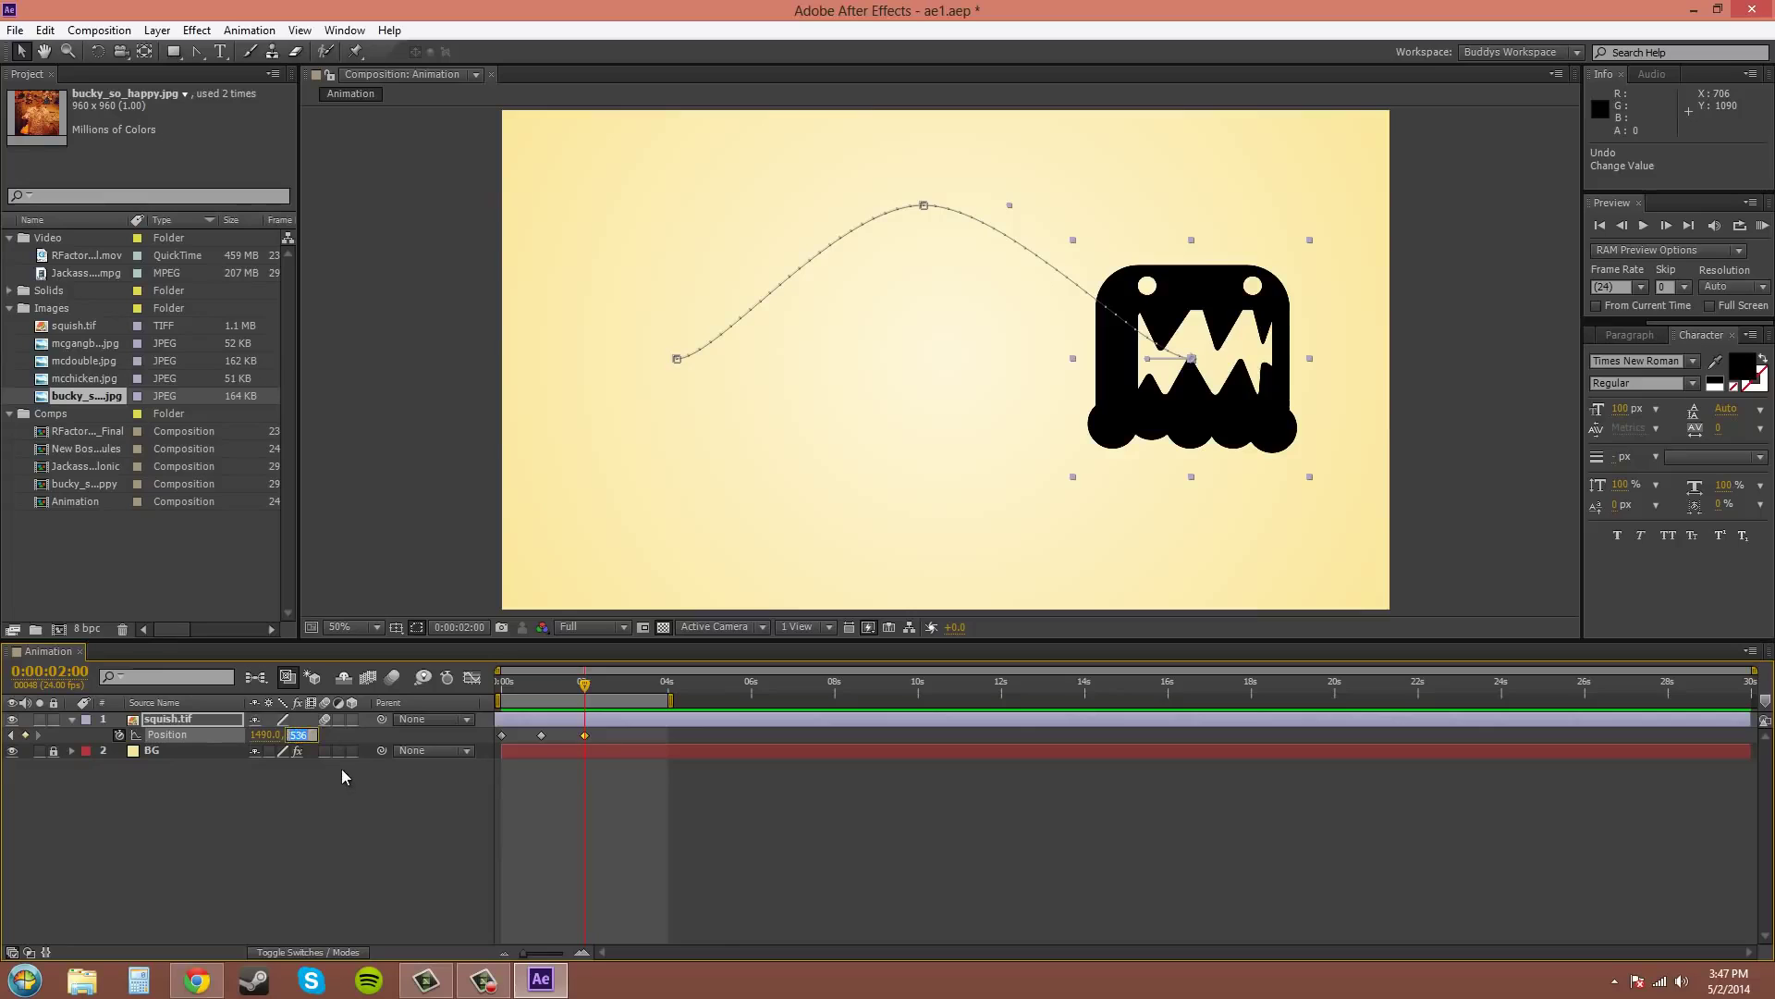
pyautogui.write('700')
pyautogui.press('Return')
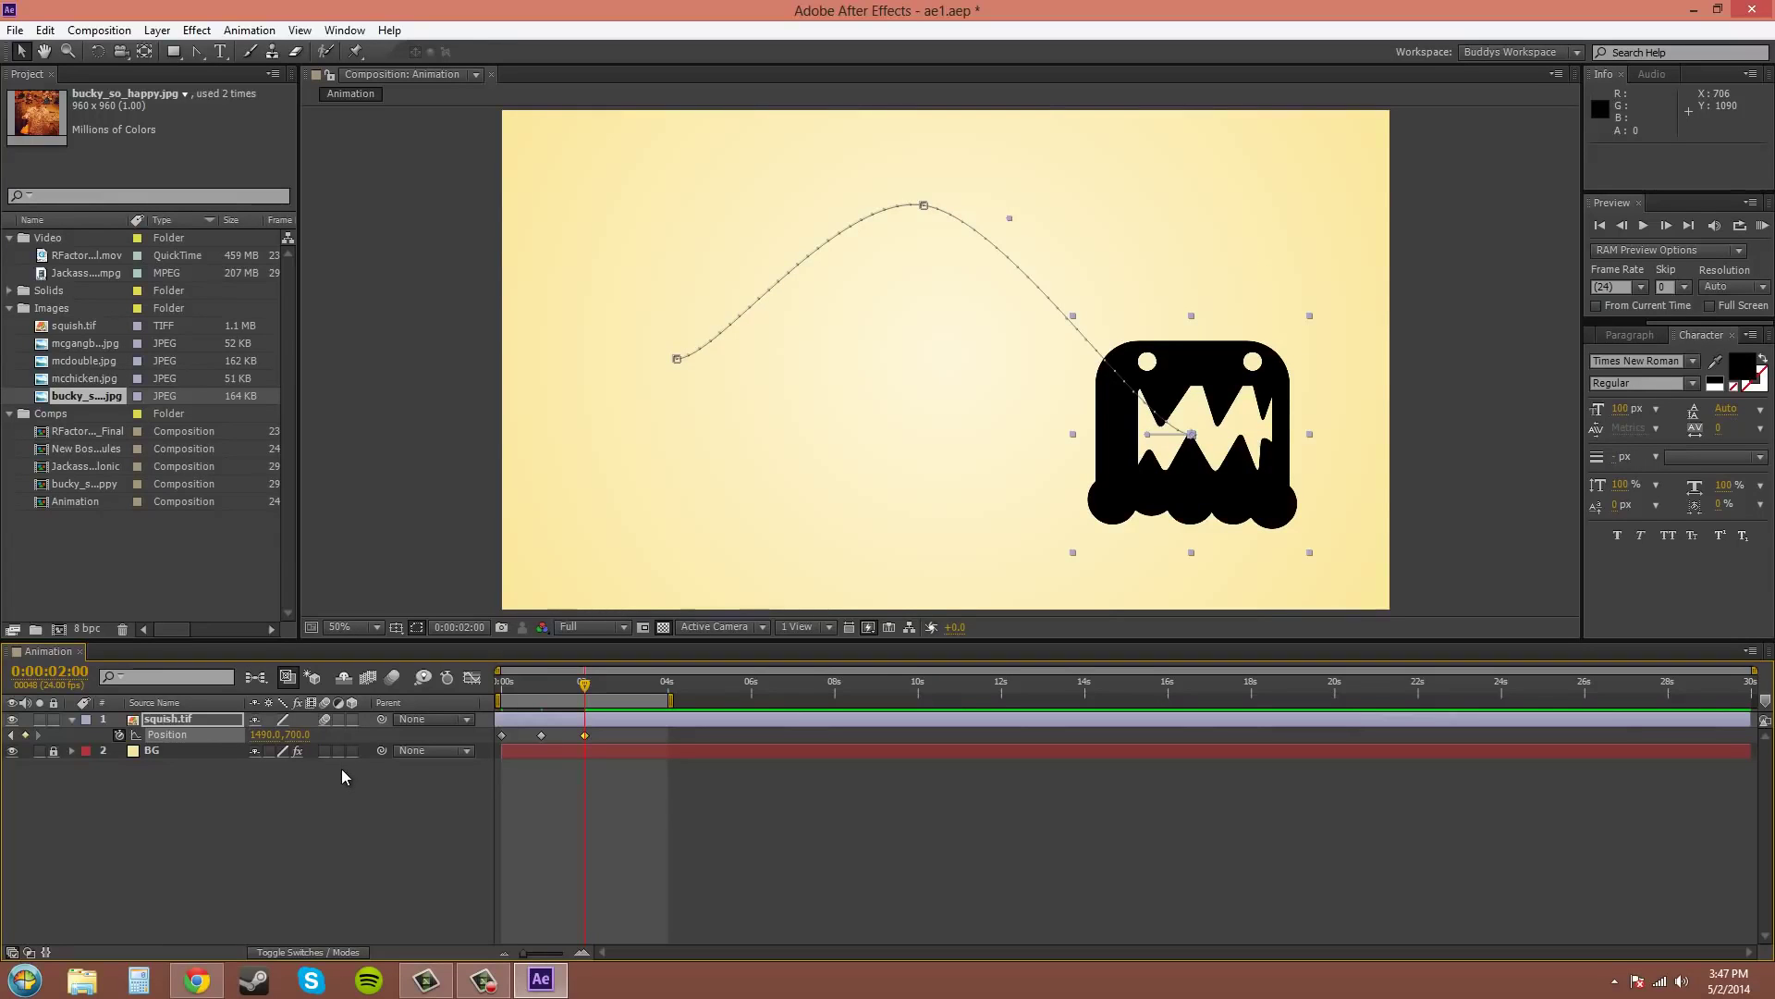
pyautogui.hotkey('ctrl', 'z')
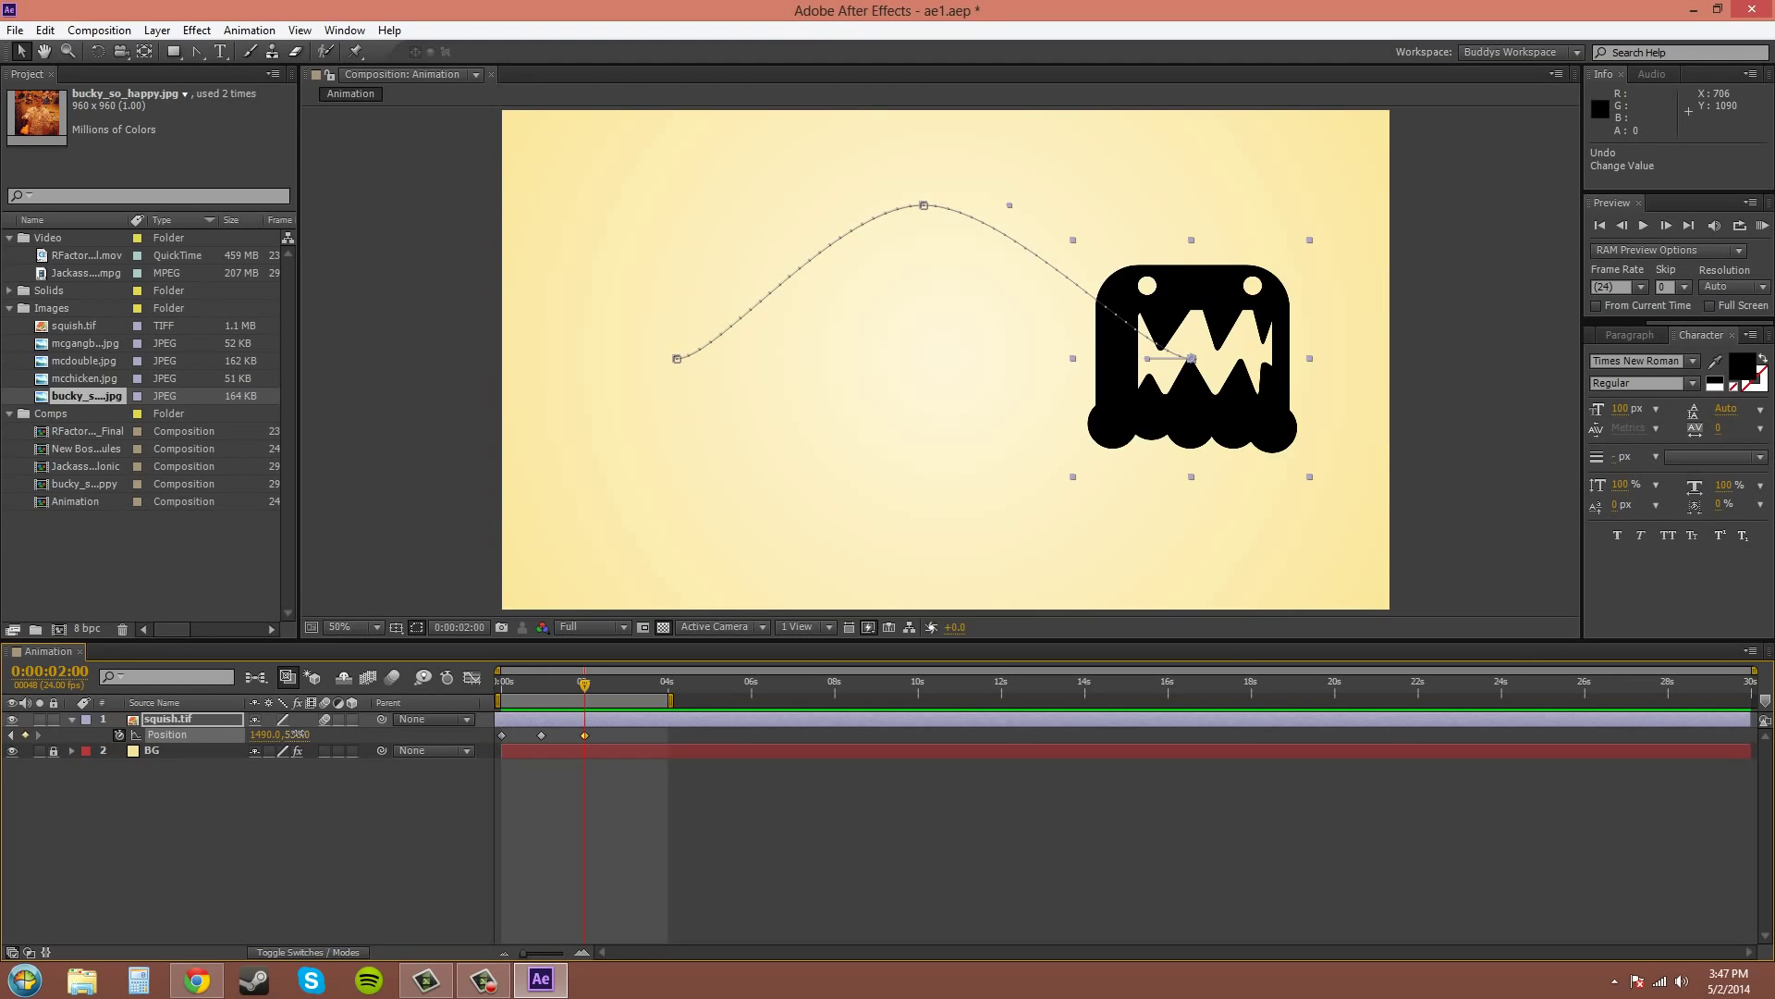
pyautogui.moveTo(298, 734); pyautogui.dragTo(344, 734)
pyautogui.moveTo(410, 746); pyautogui.dragTo(398, 763)
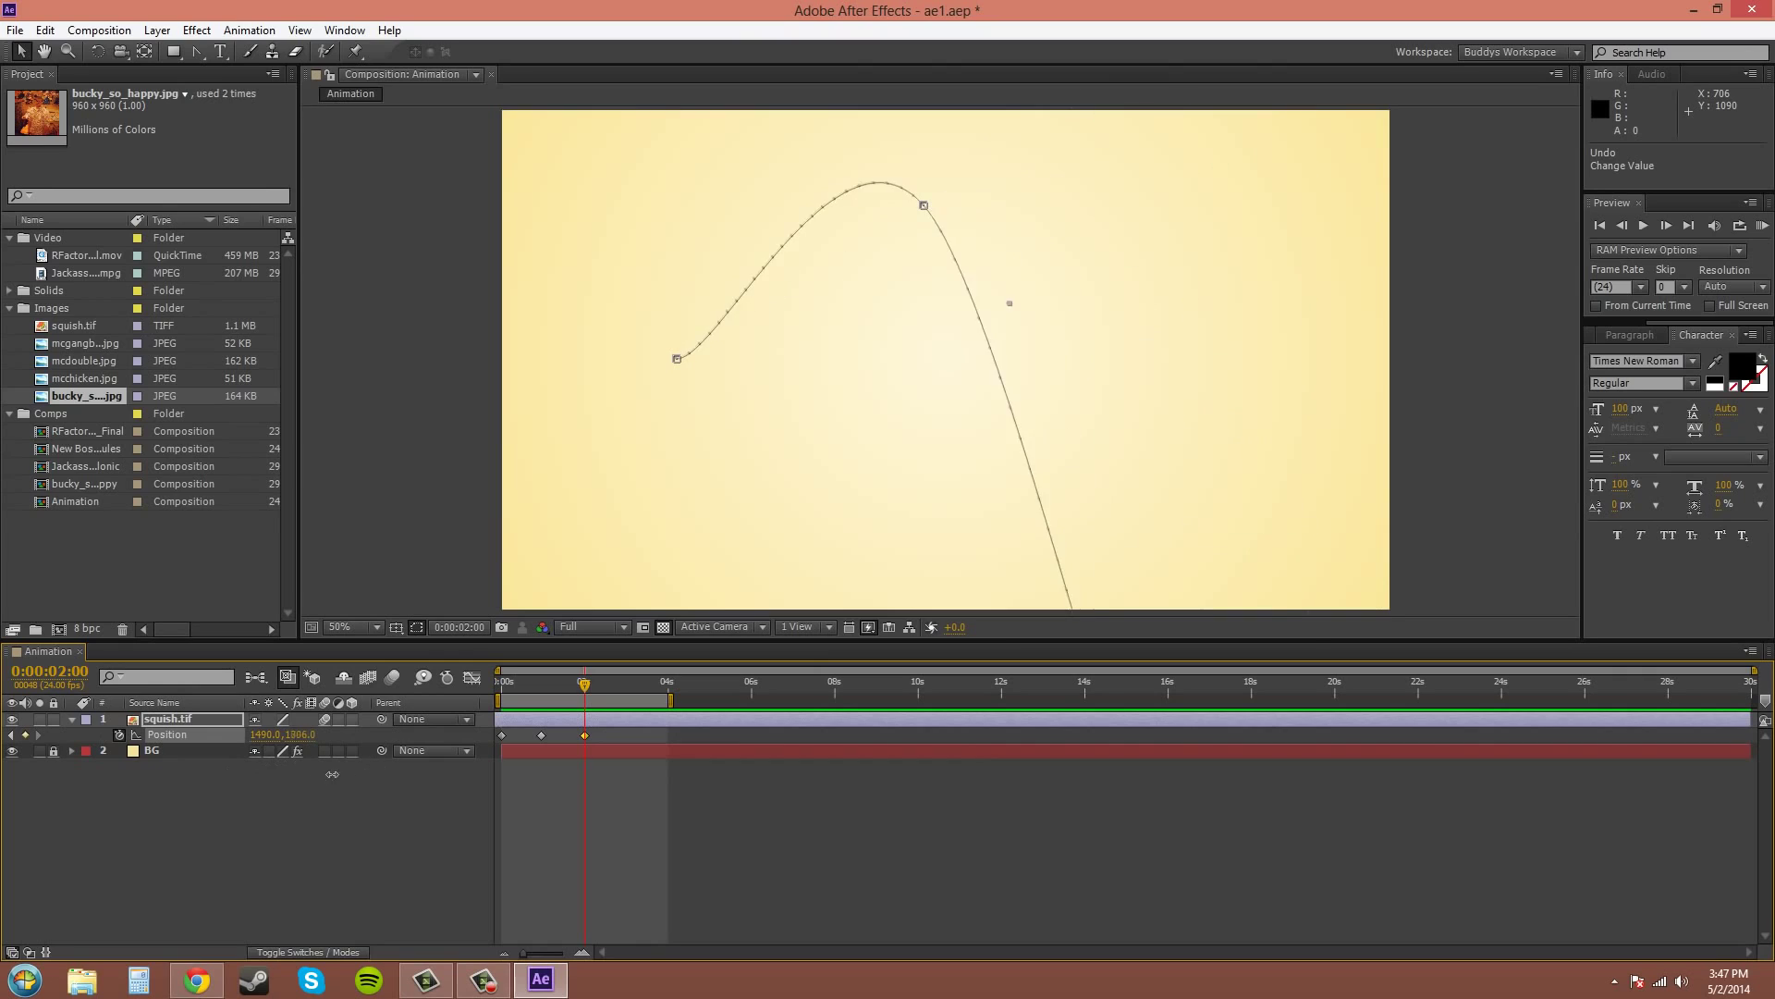
pyautogui.moveTo(398, 763); pyautogui.dragTo(295, 781)
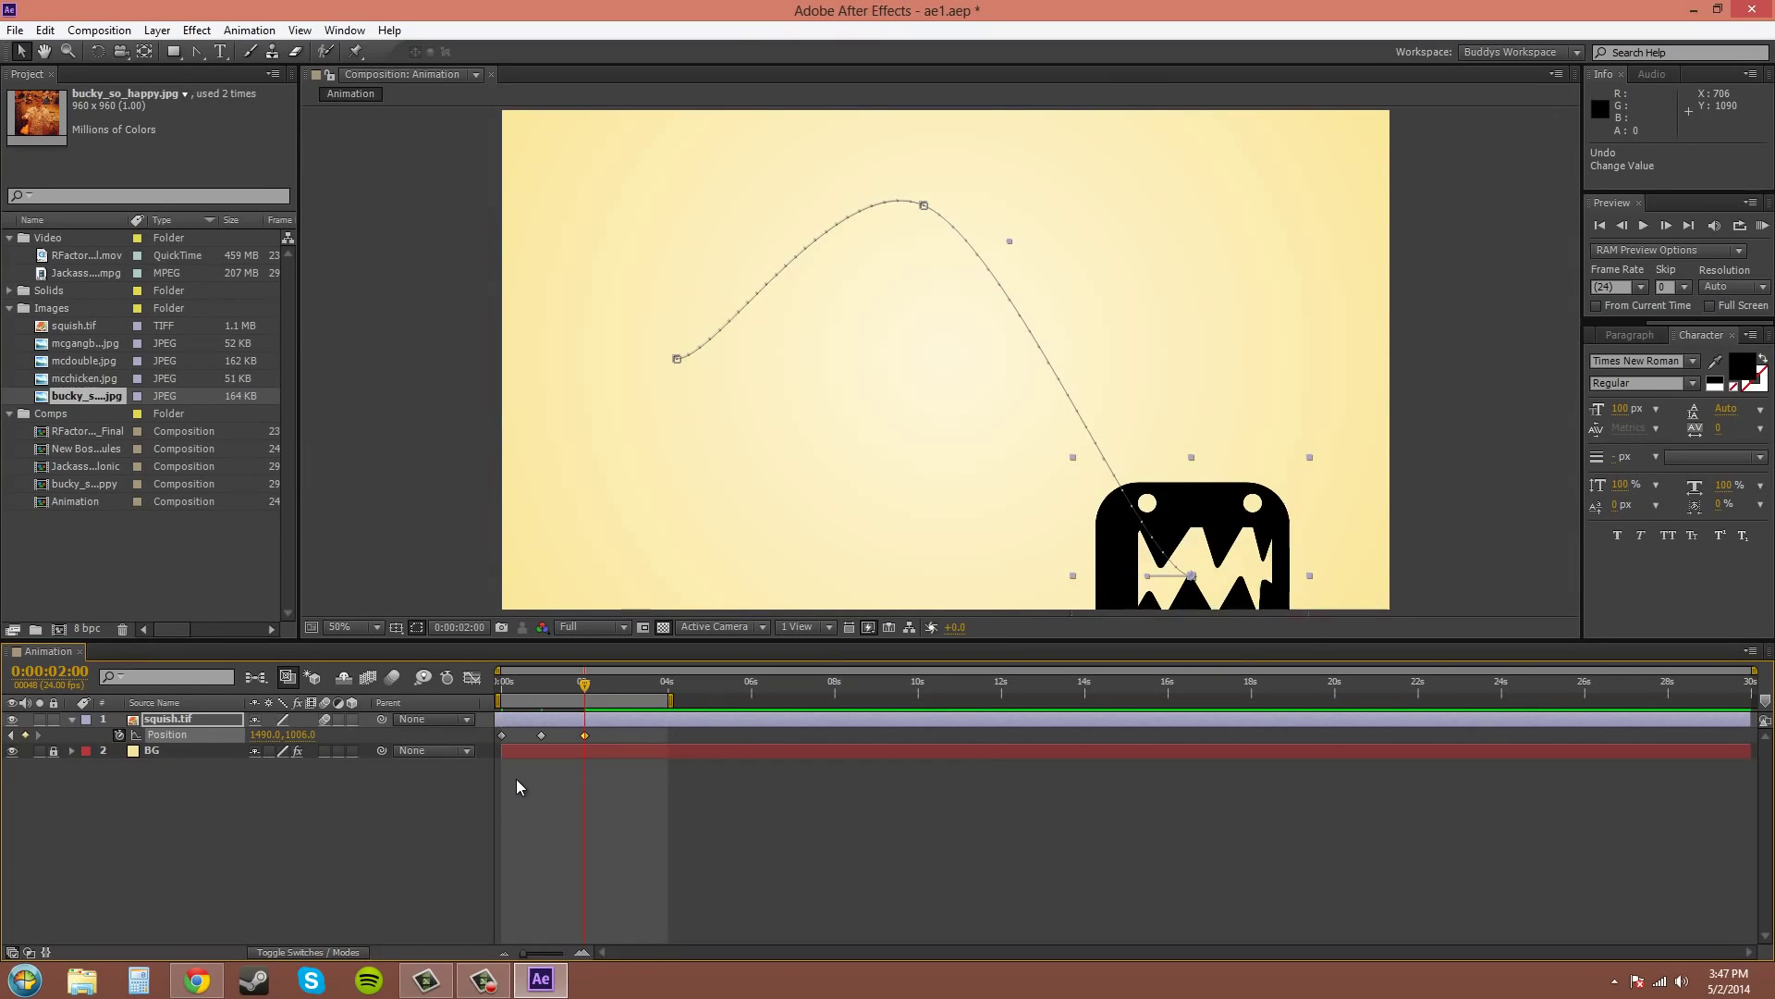
pyautogui.moveTo(516, 779); pyautogui.dragTo(508, 771)
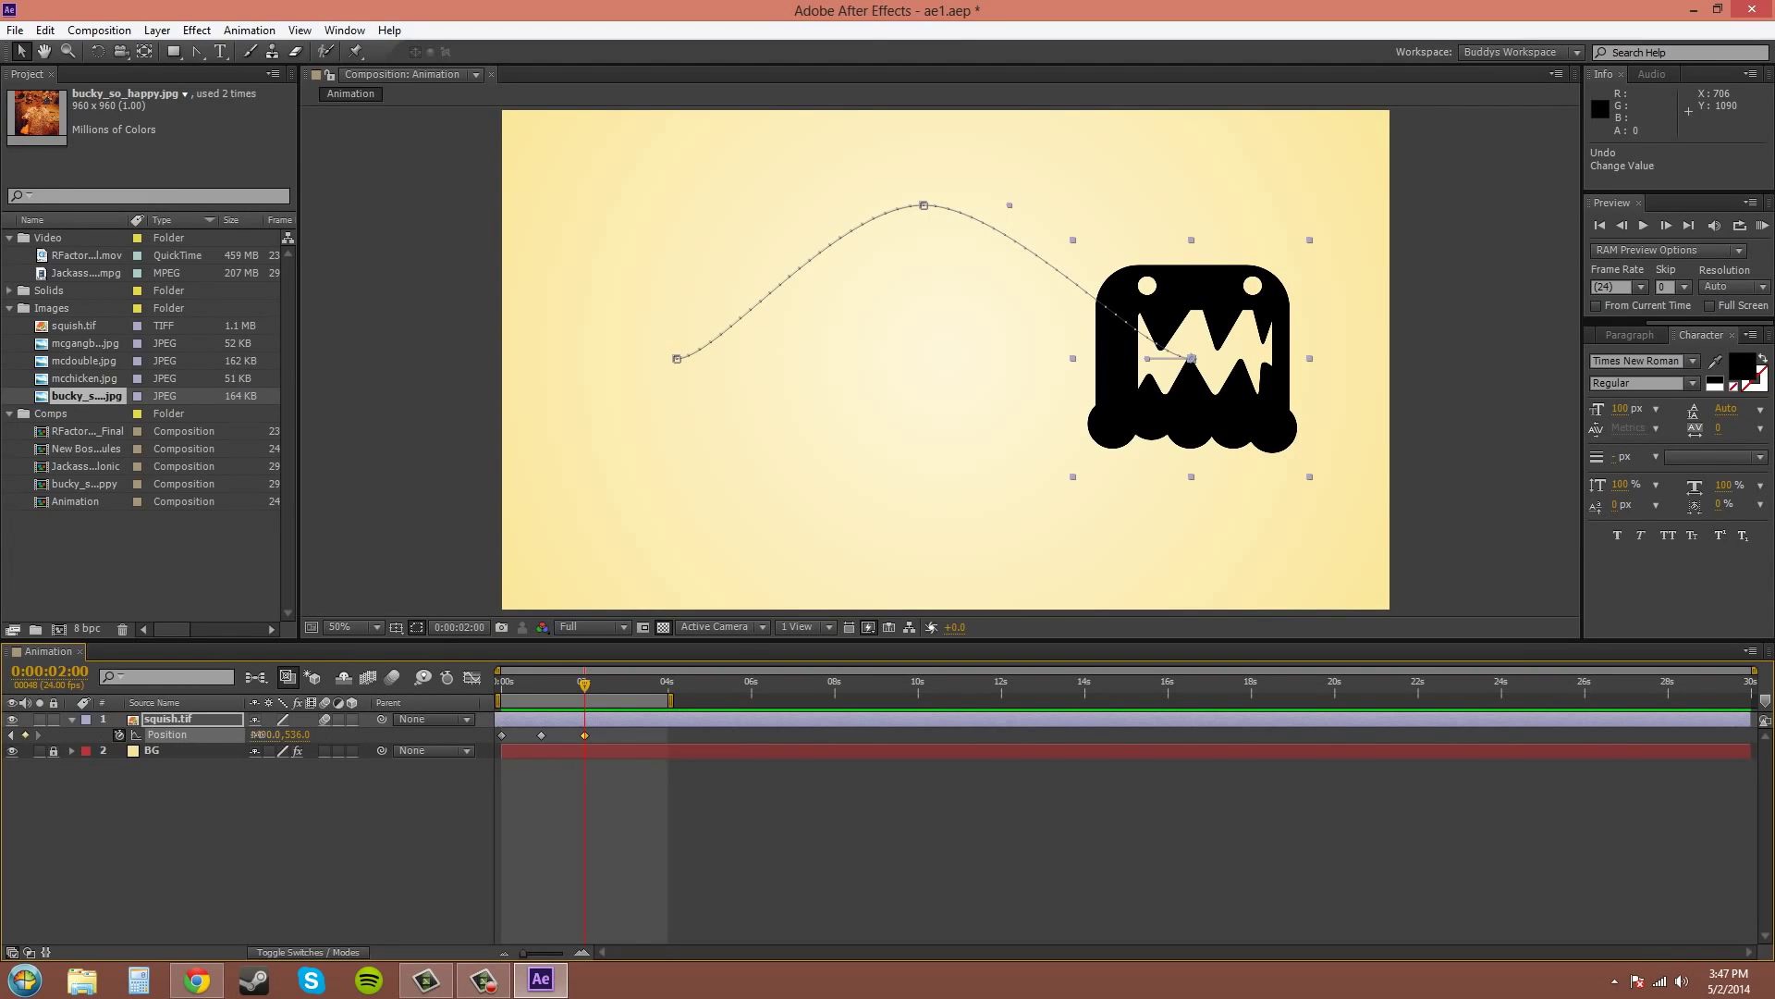
pyautogui.moveTo(261, 735)
pyautogui.mouseDown()
pyautogui.moveTo(52, 779)
pyautogui.moveTo(415, 745)
pyautogui.mouseUp()
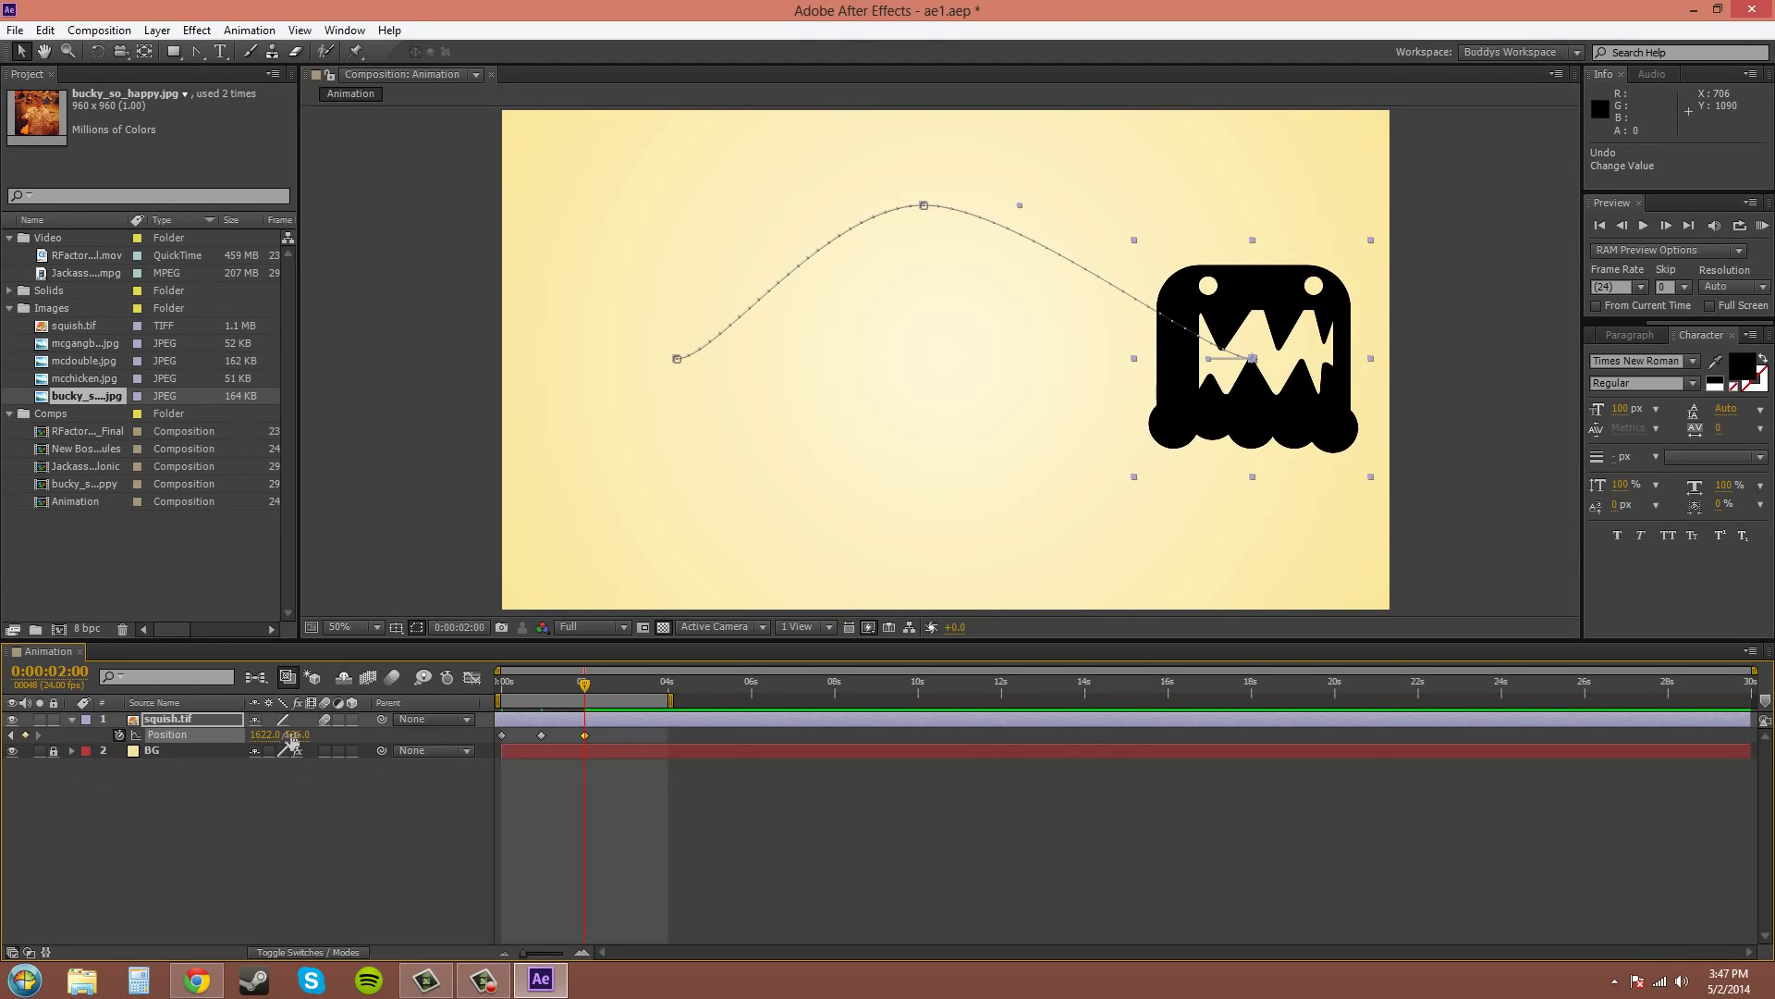
pyautogui.moveTo(294, 735); pyautogui.dragTo(308, 763)
pyautogui.hotkey('ctrl', 'z')
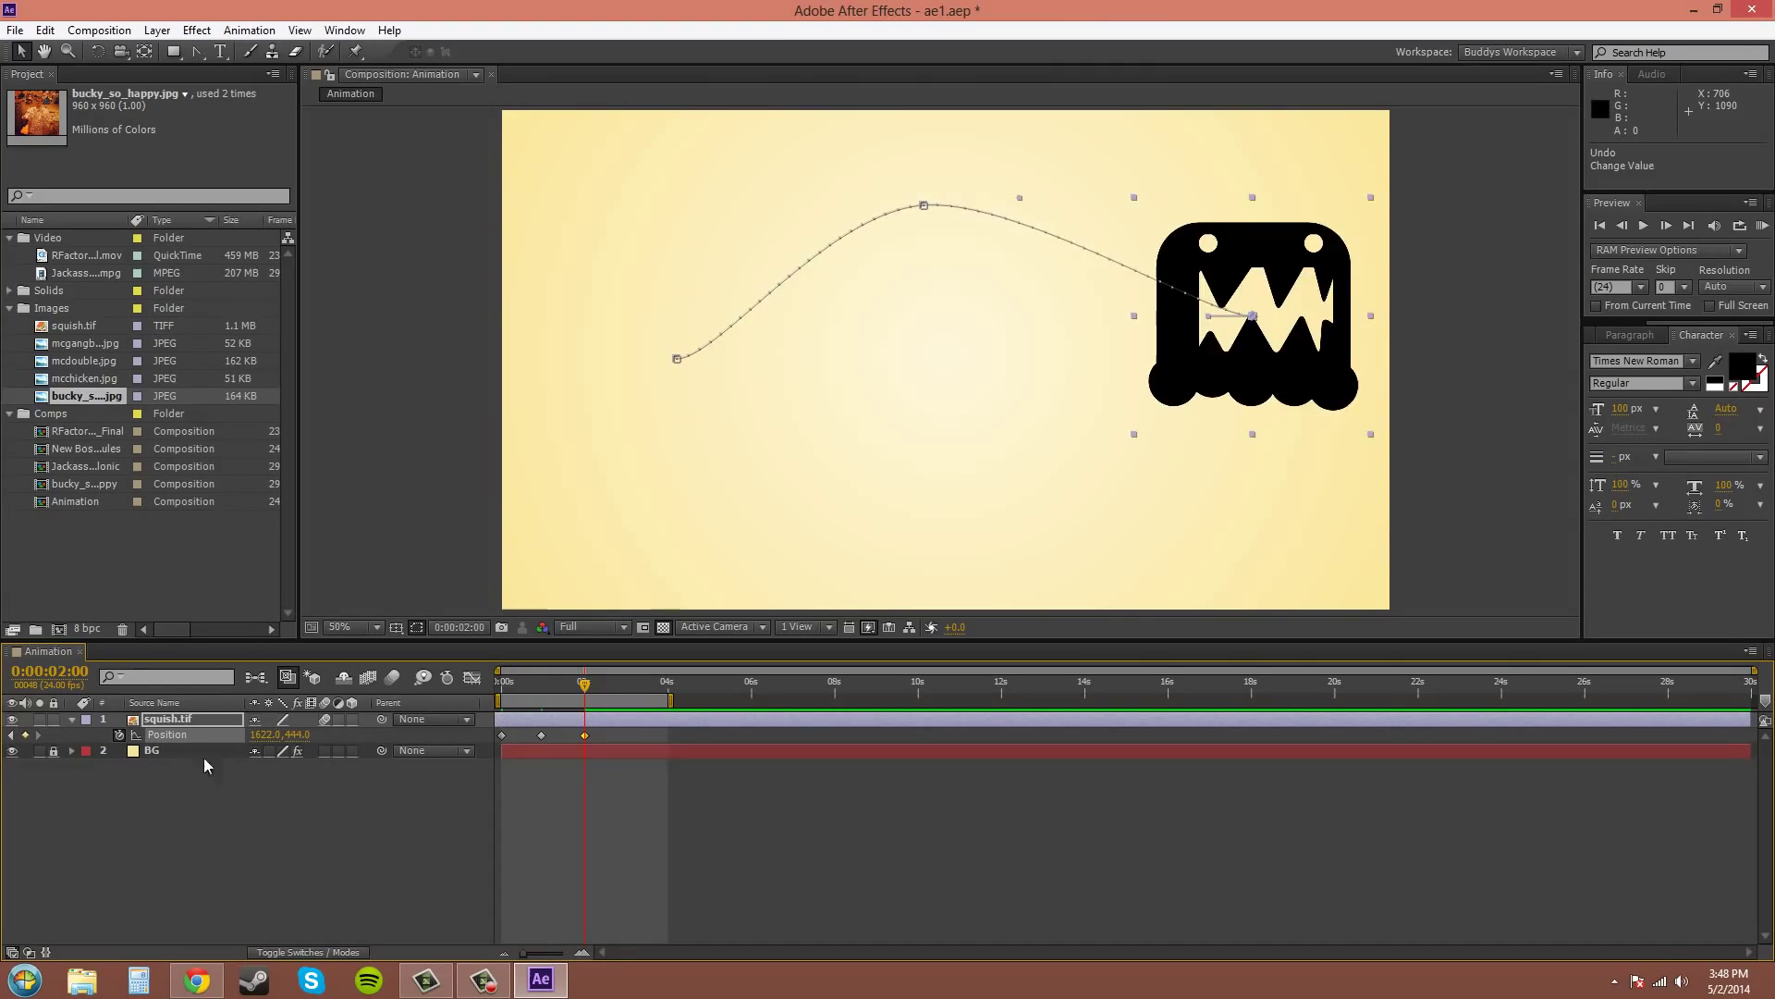
pyautogui.hotkey('ctrl', 'z')
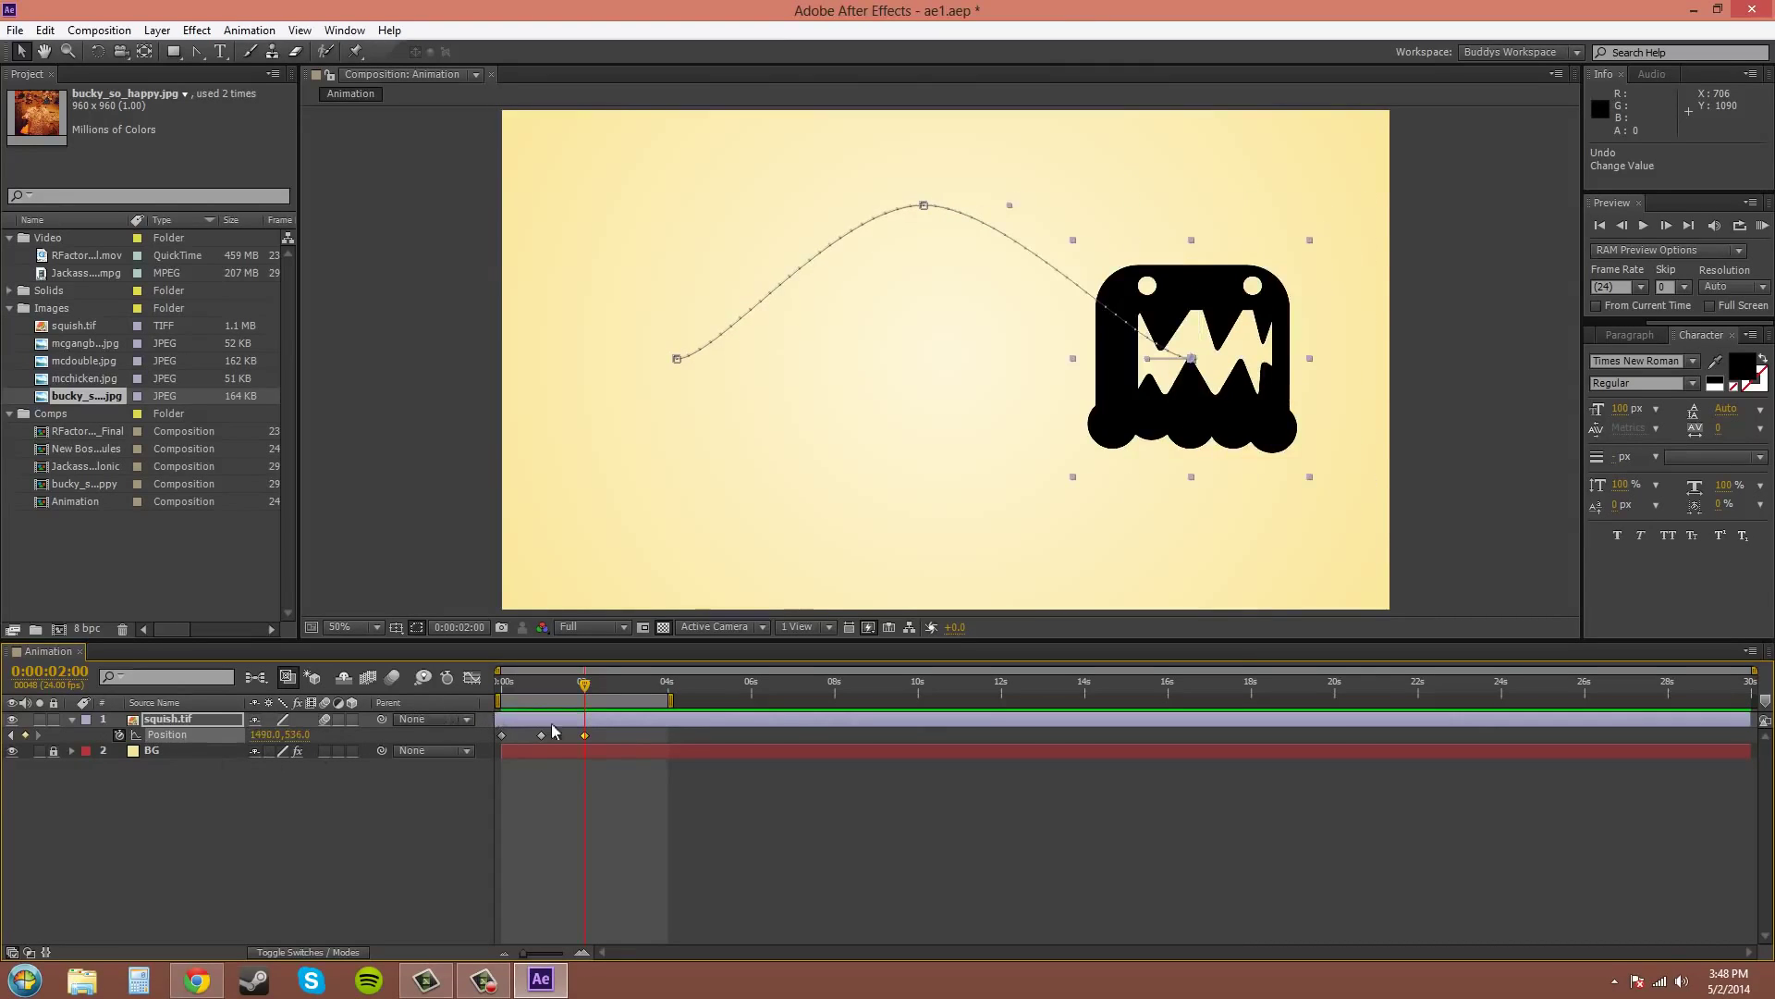
pyautogui.click(584, 736)
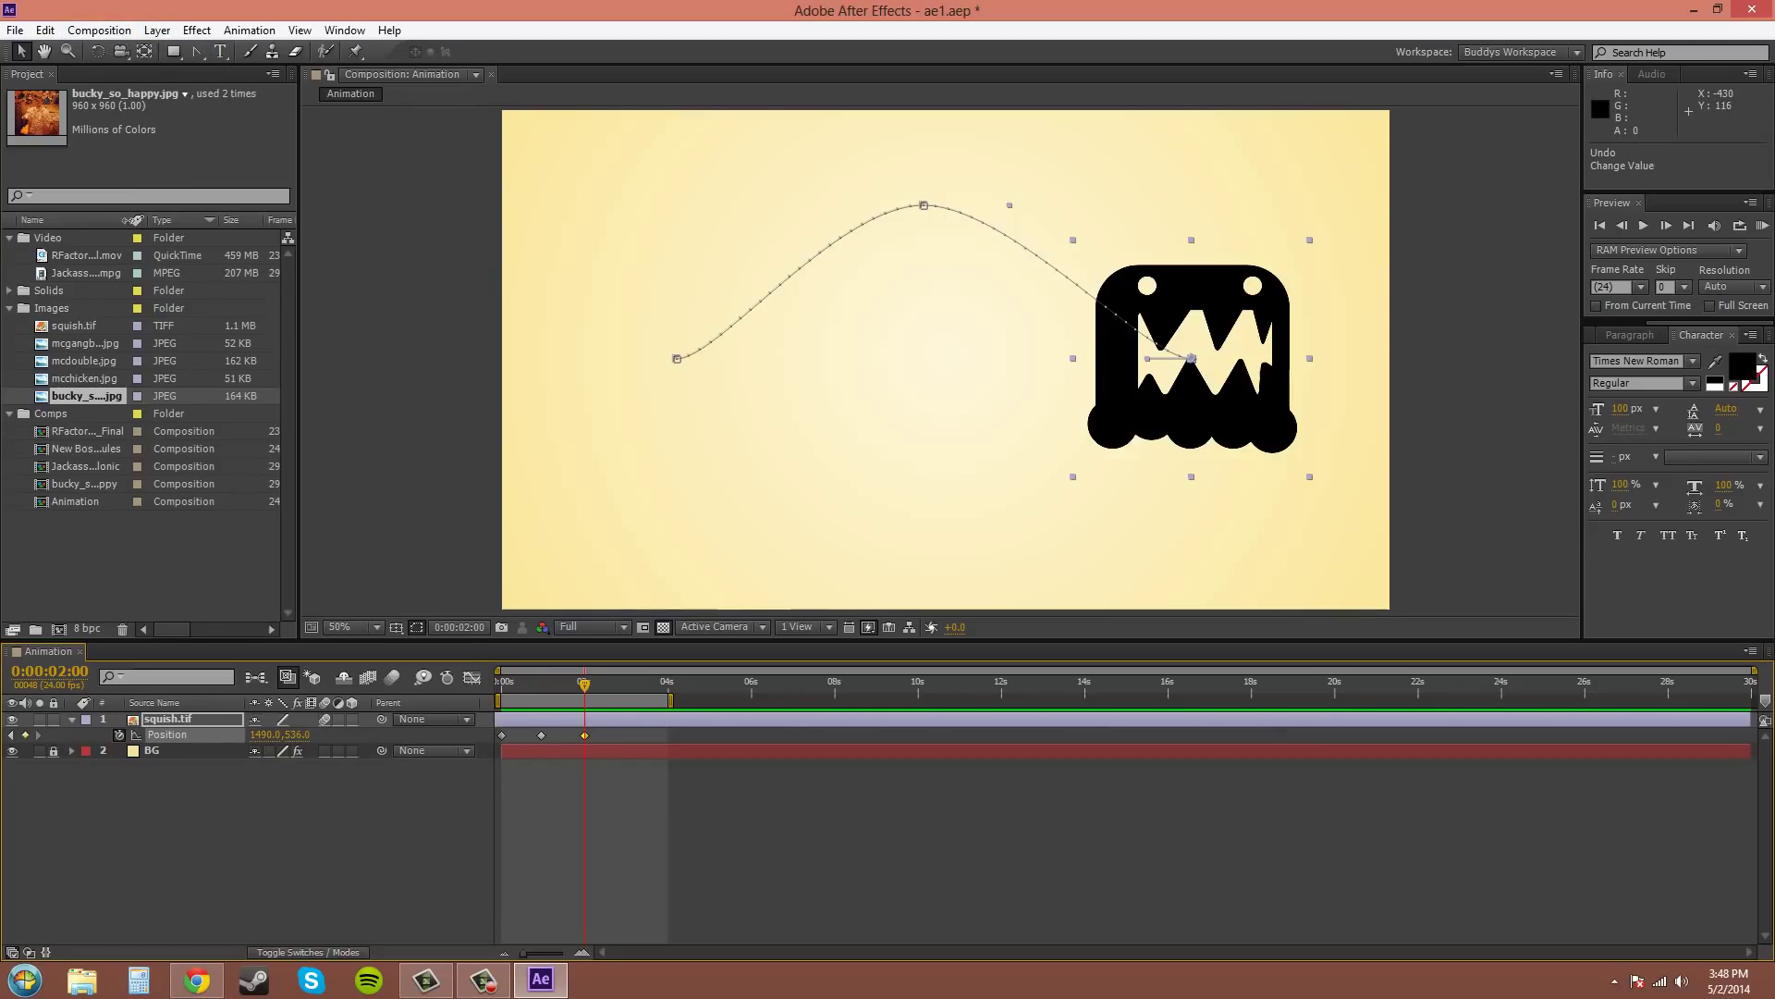
pyautogui.click(154, 34)
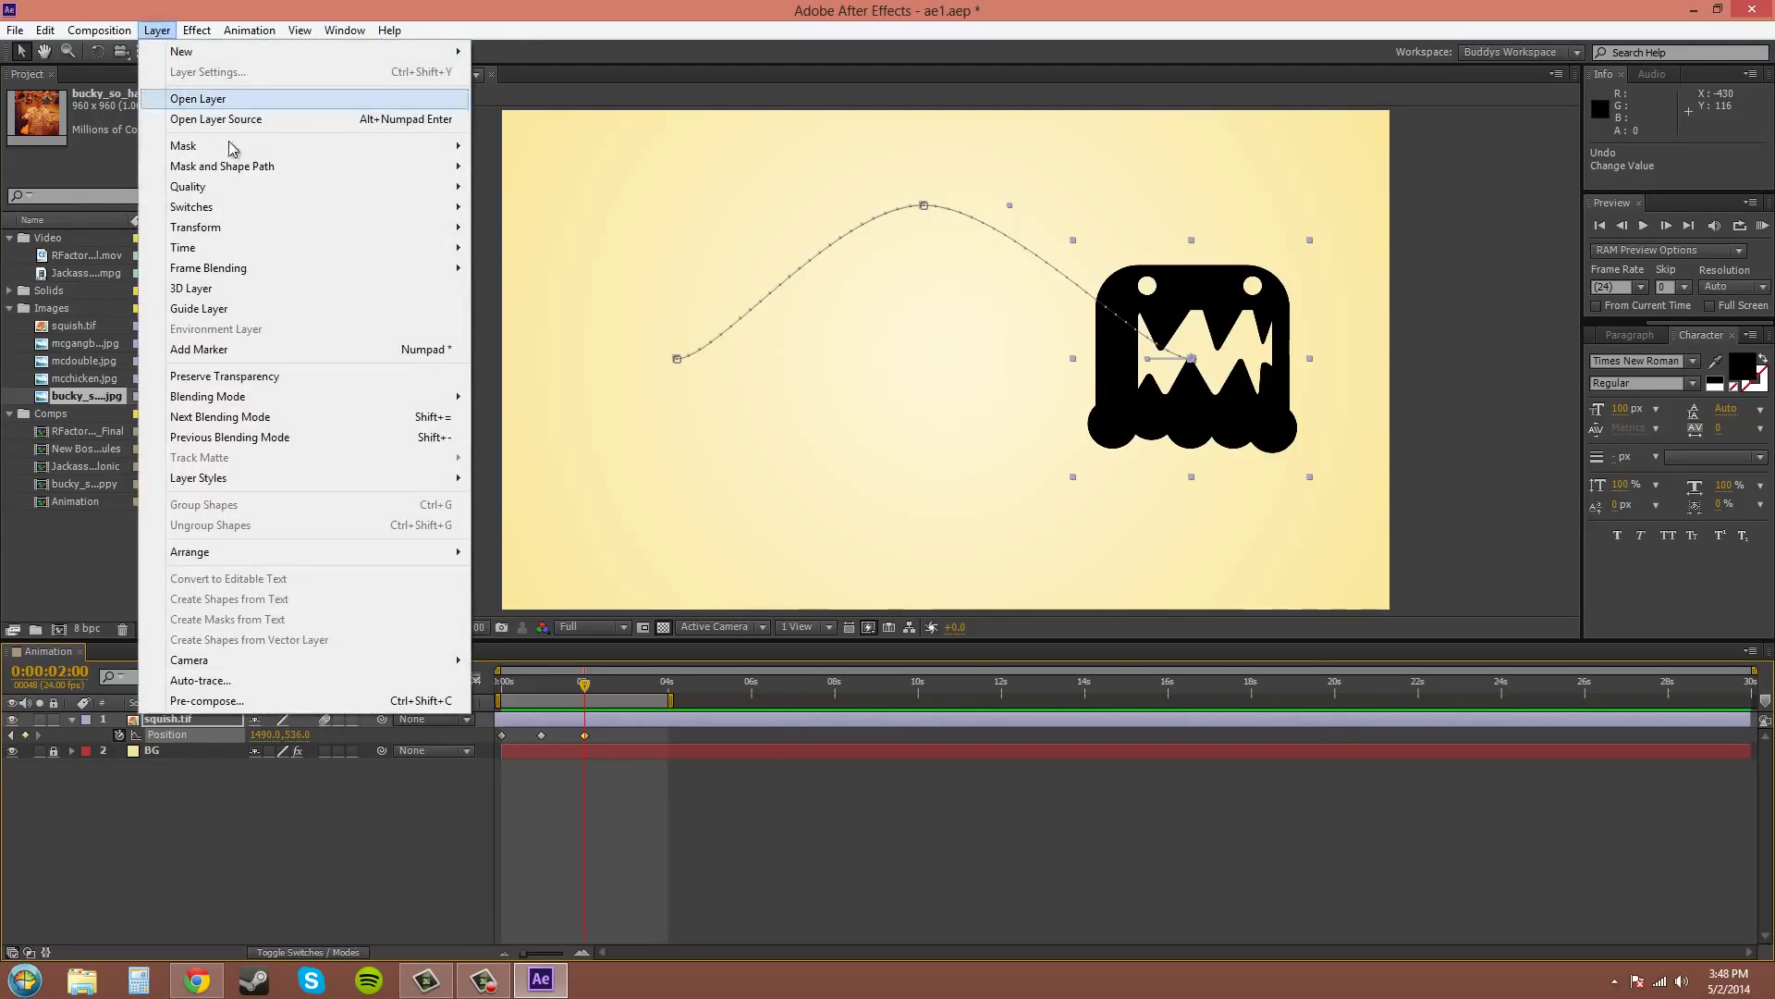
pyautogui.moveTo(196, 227)
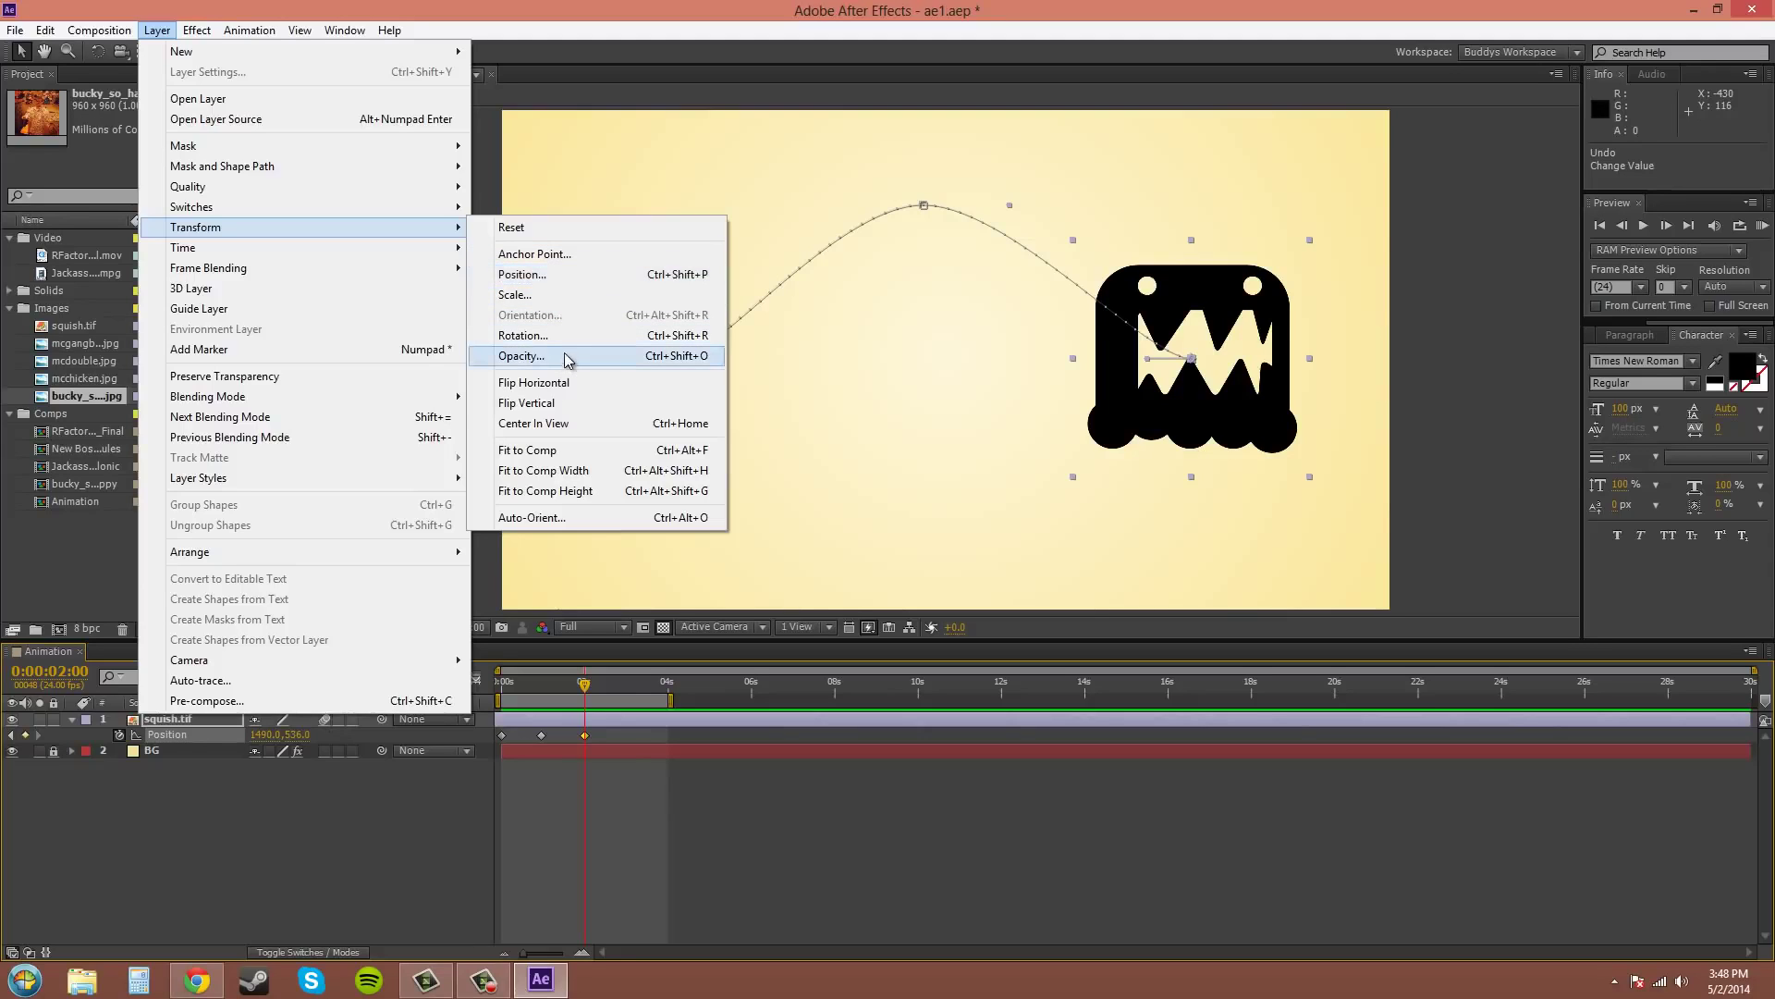
pyautogui.click(532, 275)
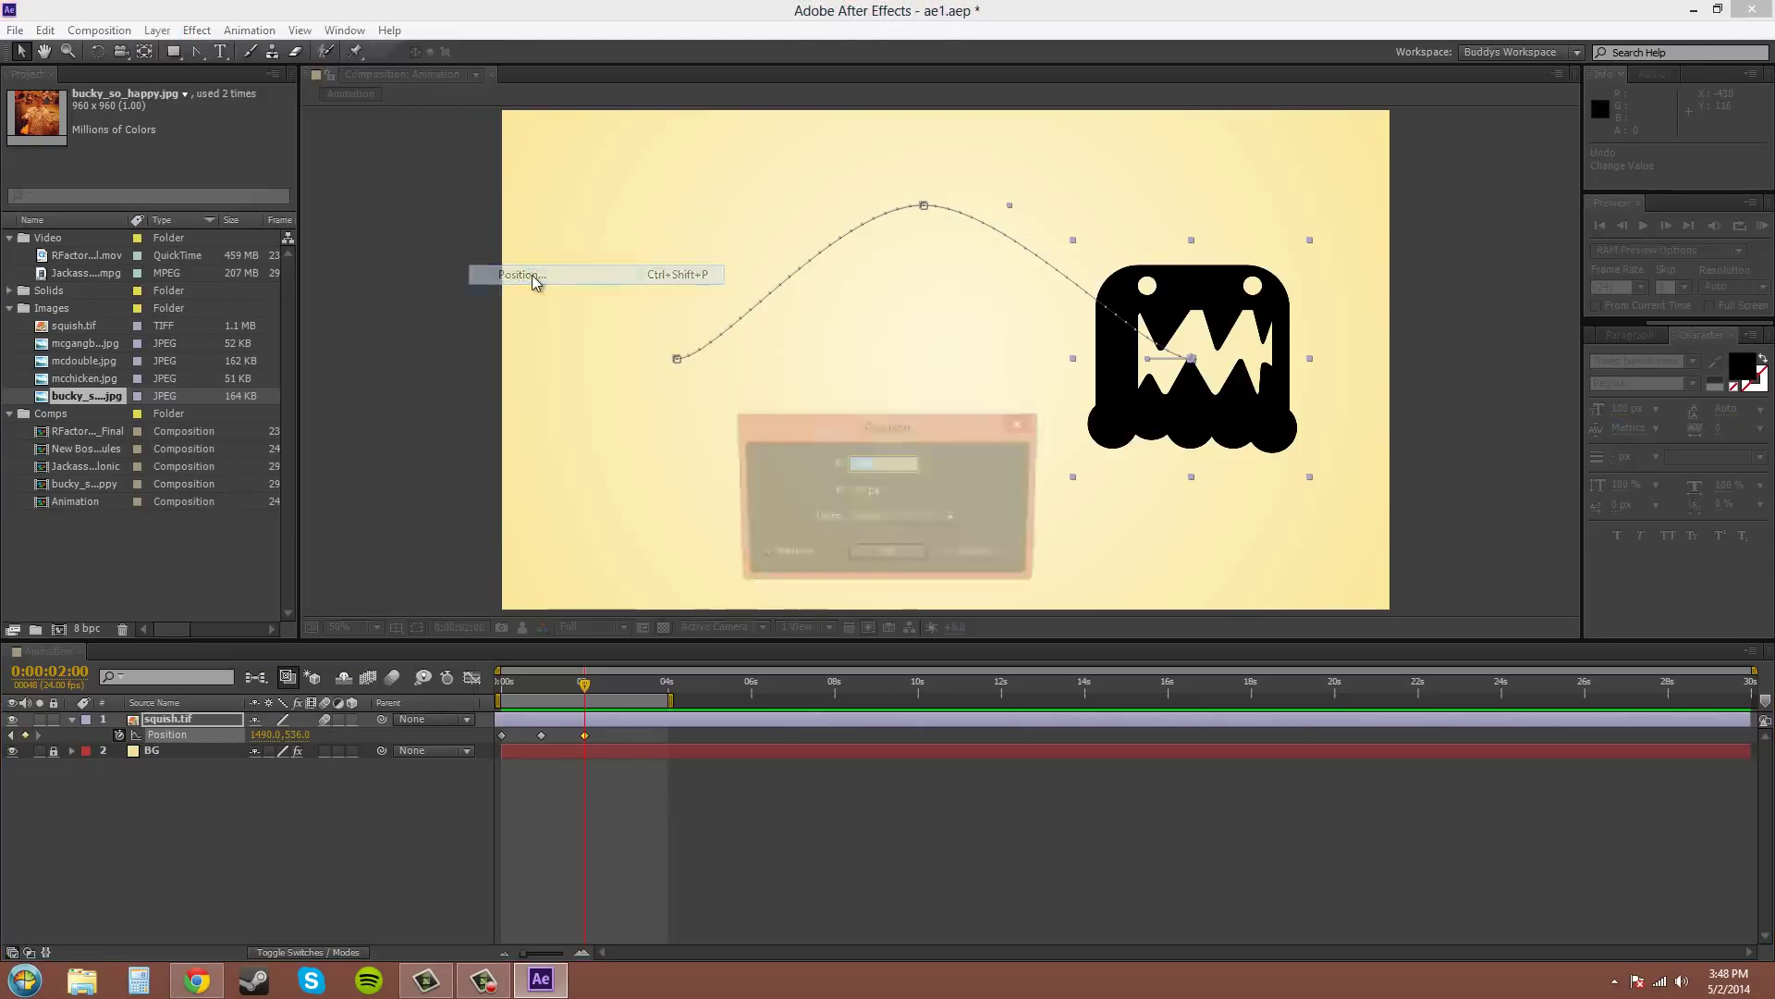
pyautogui.click(947, 520)
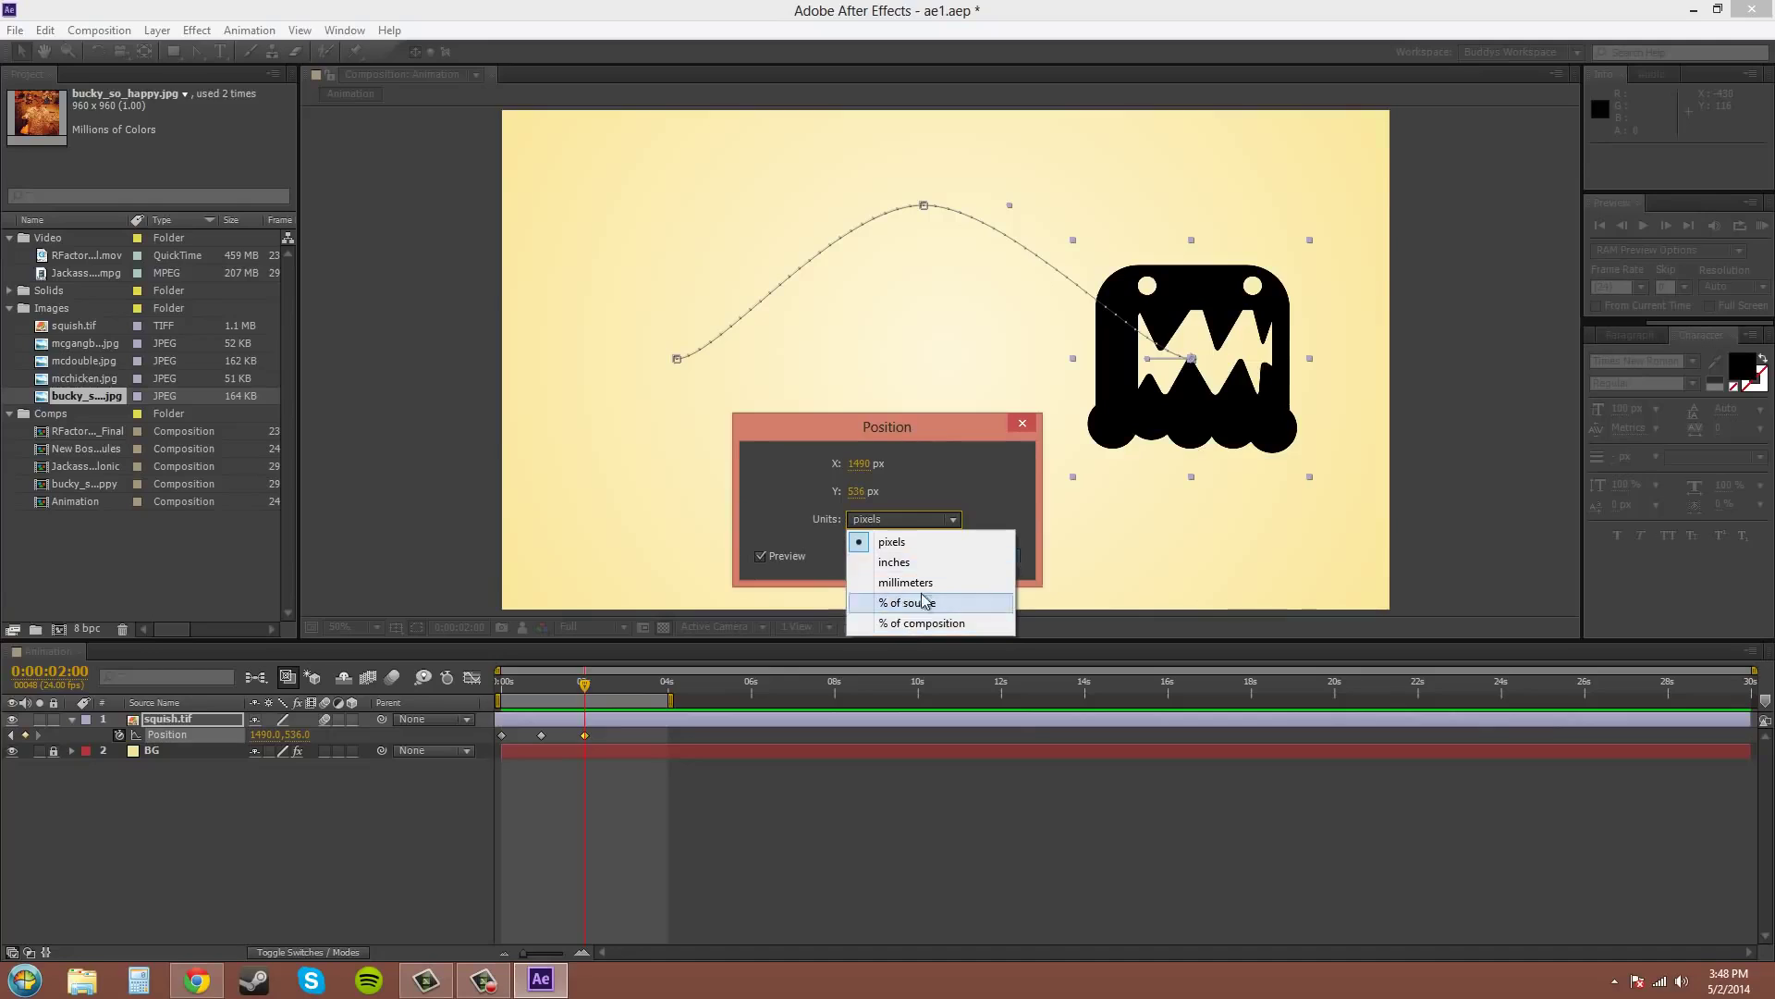
pyautogui.click(933, 487)
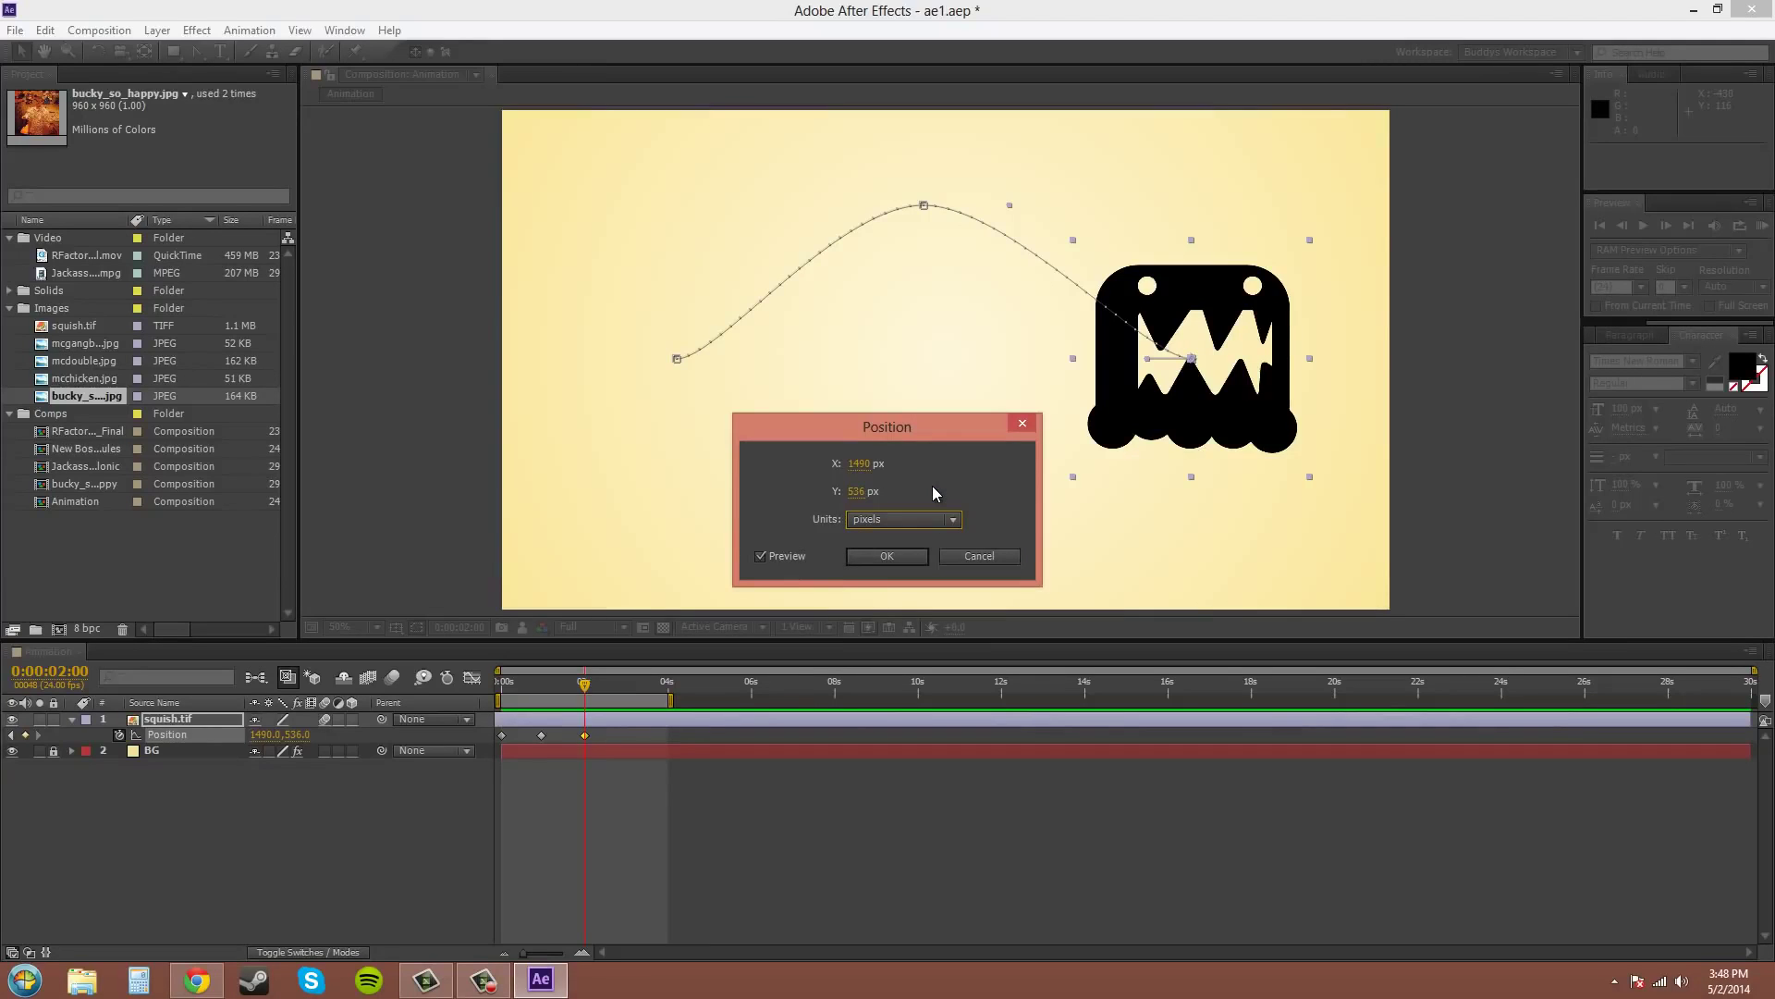
pyautogui.moveTo(913, 431); pyautogui.dragTo(703, 404)
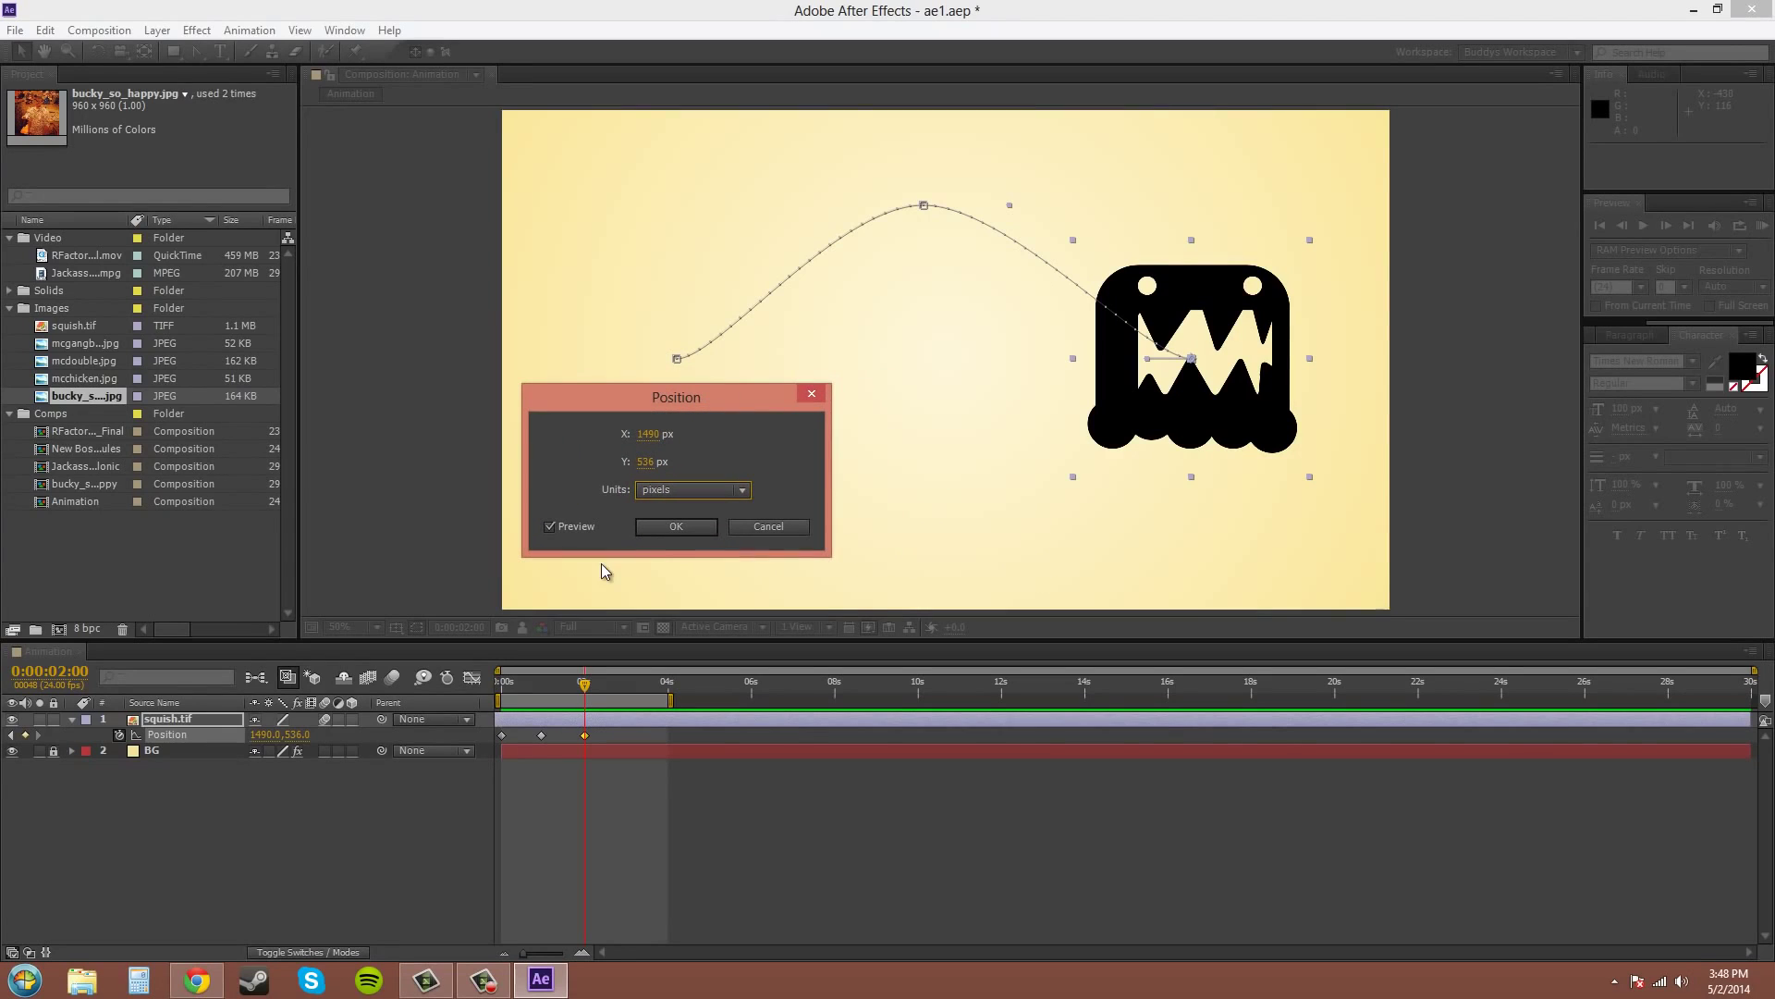
pyautogui.click(674, 527)
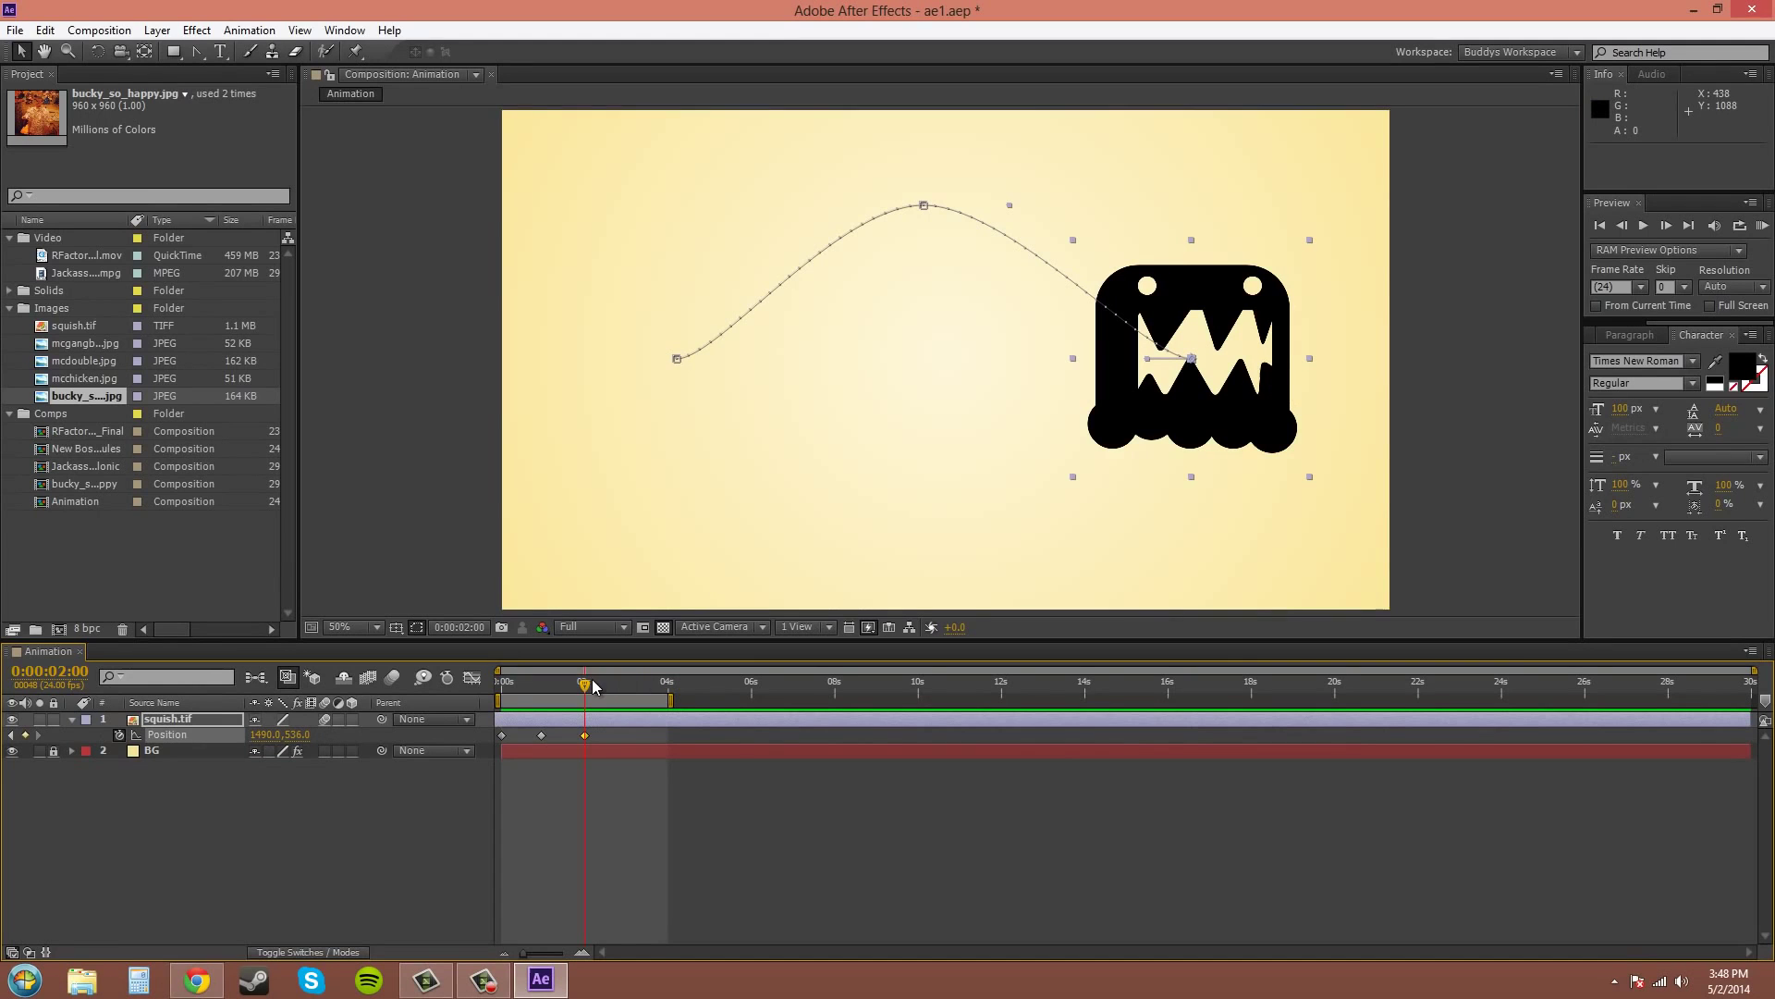
# Scrub from 0:00 to 0:00:01:00, showing the monster at the arc's peak
pyautogui.moveTo(586, 686)
pyautogui.mouseDown()
pyautogui.moveTo(500, 688)
pyautogui.moveTo(595, 710)
pyautogui.mouseUp()
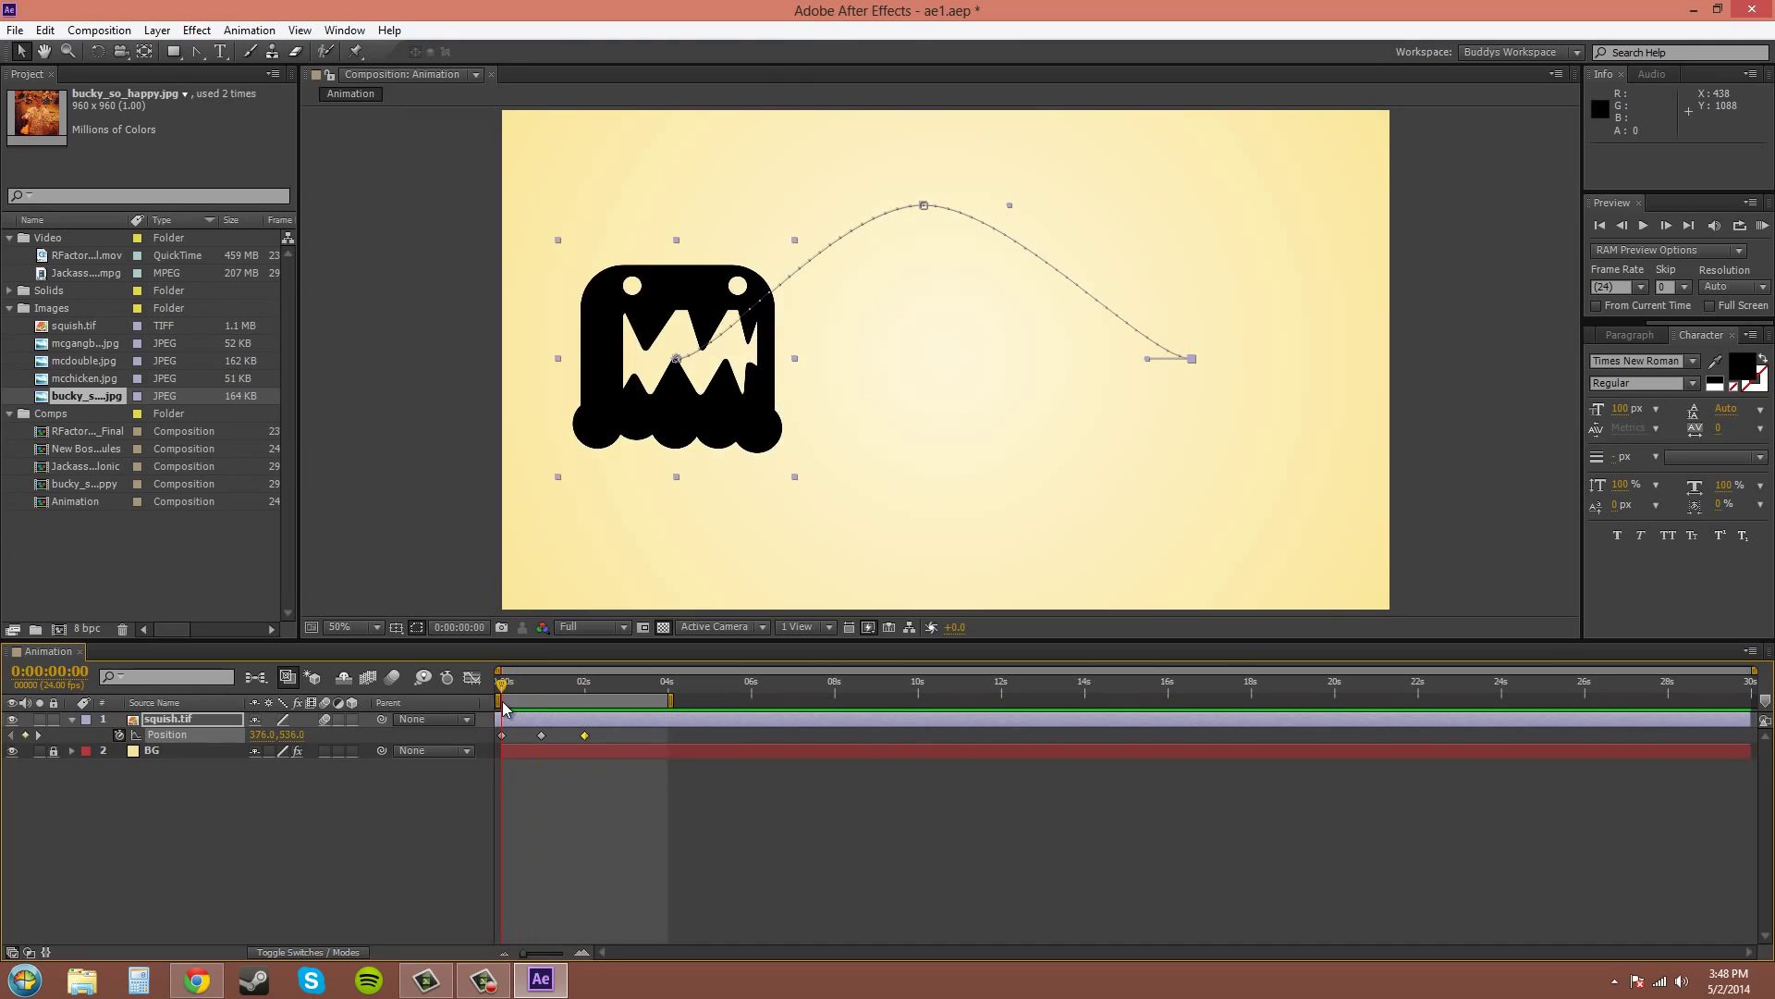
pyautogui.moveTo(595, 710); pyautogui.dragTo(543, 695)
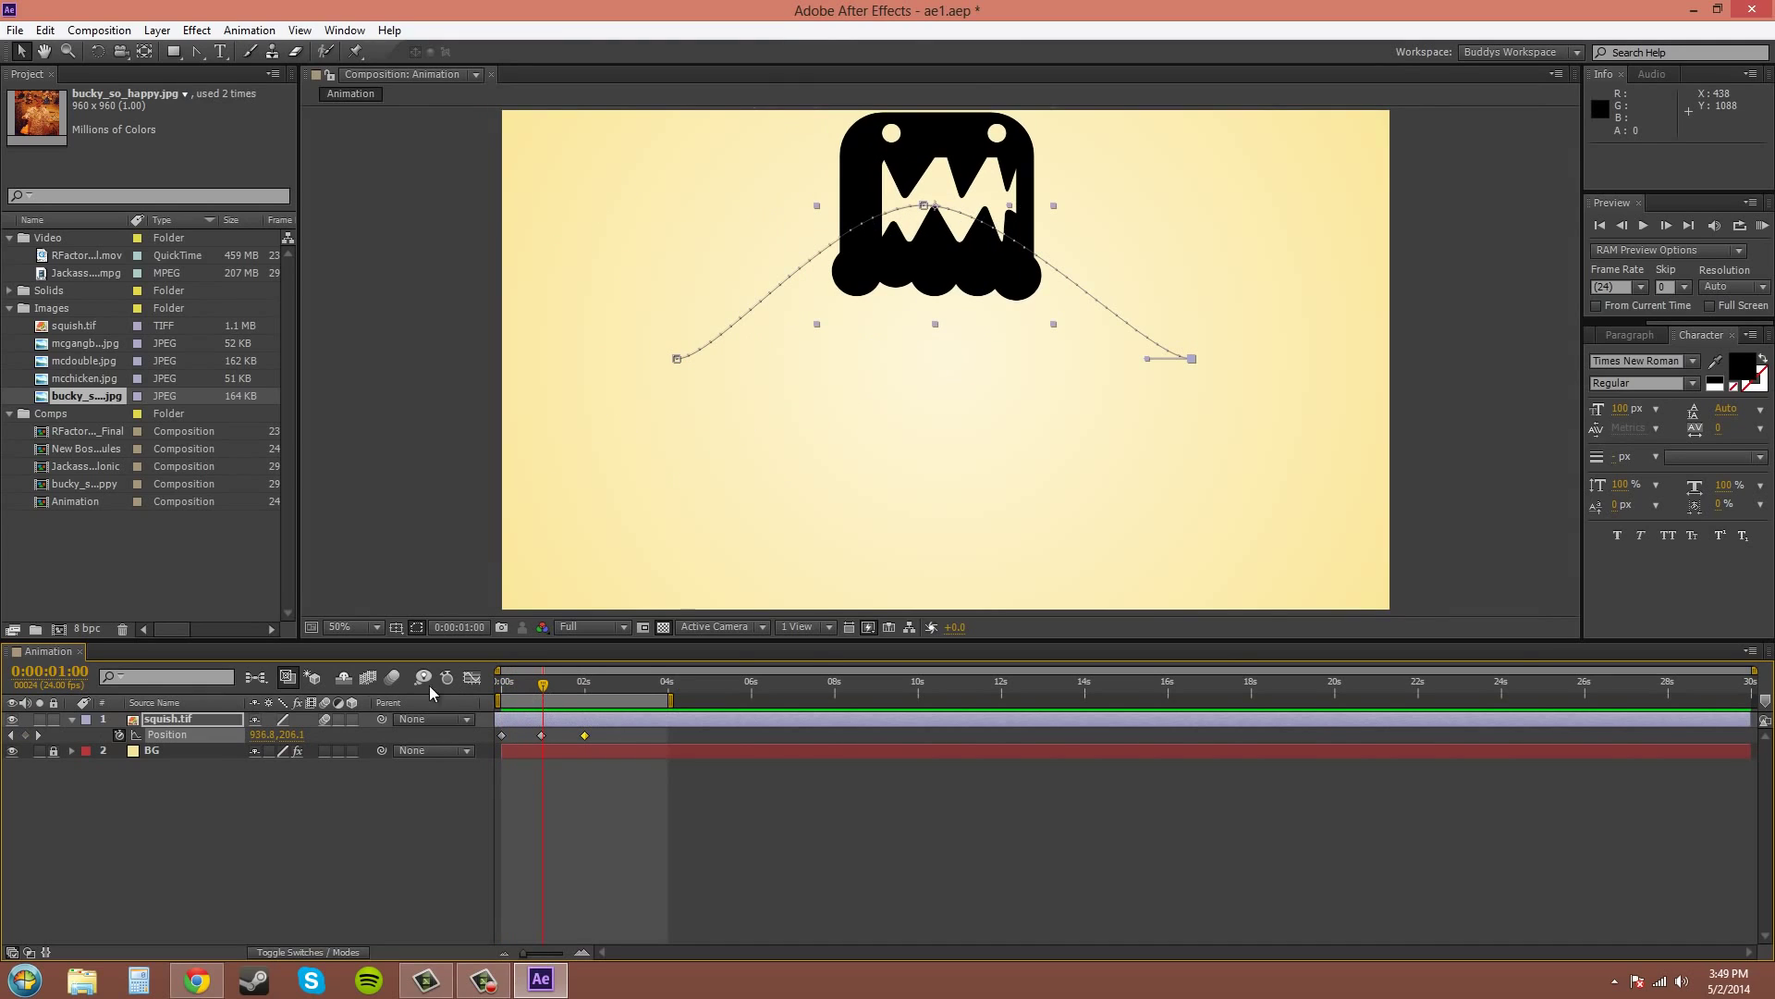
# Turn off Live Update, accept the warning, and scrub the monster along its path
pyautogui.click(287, 681)
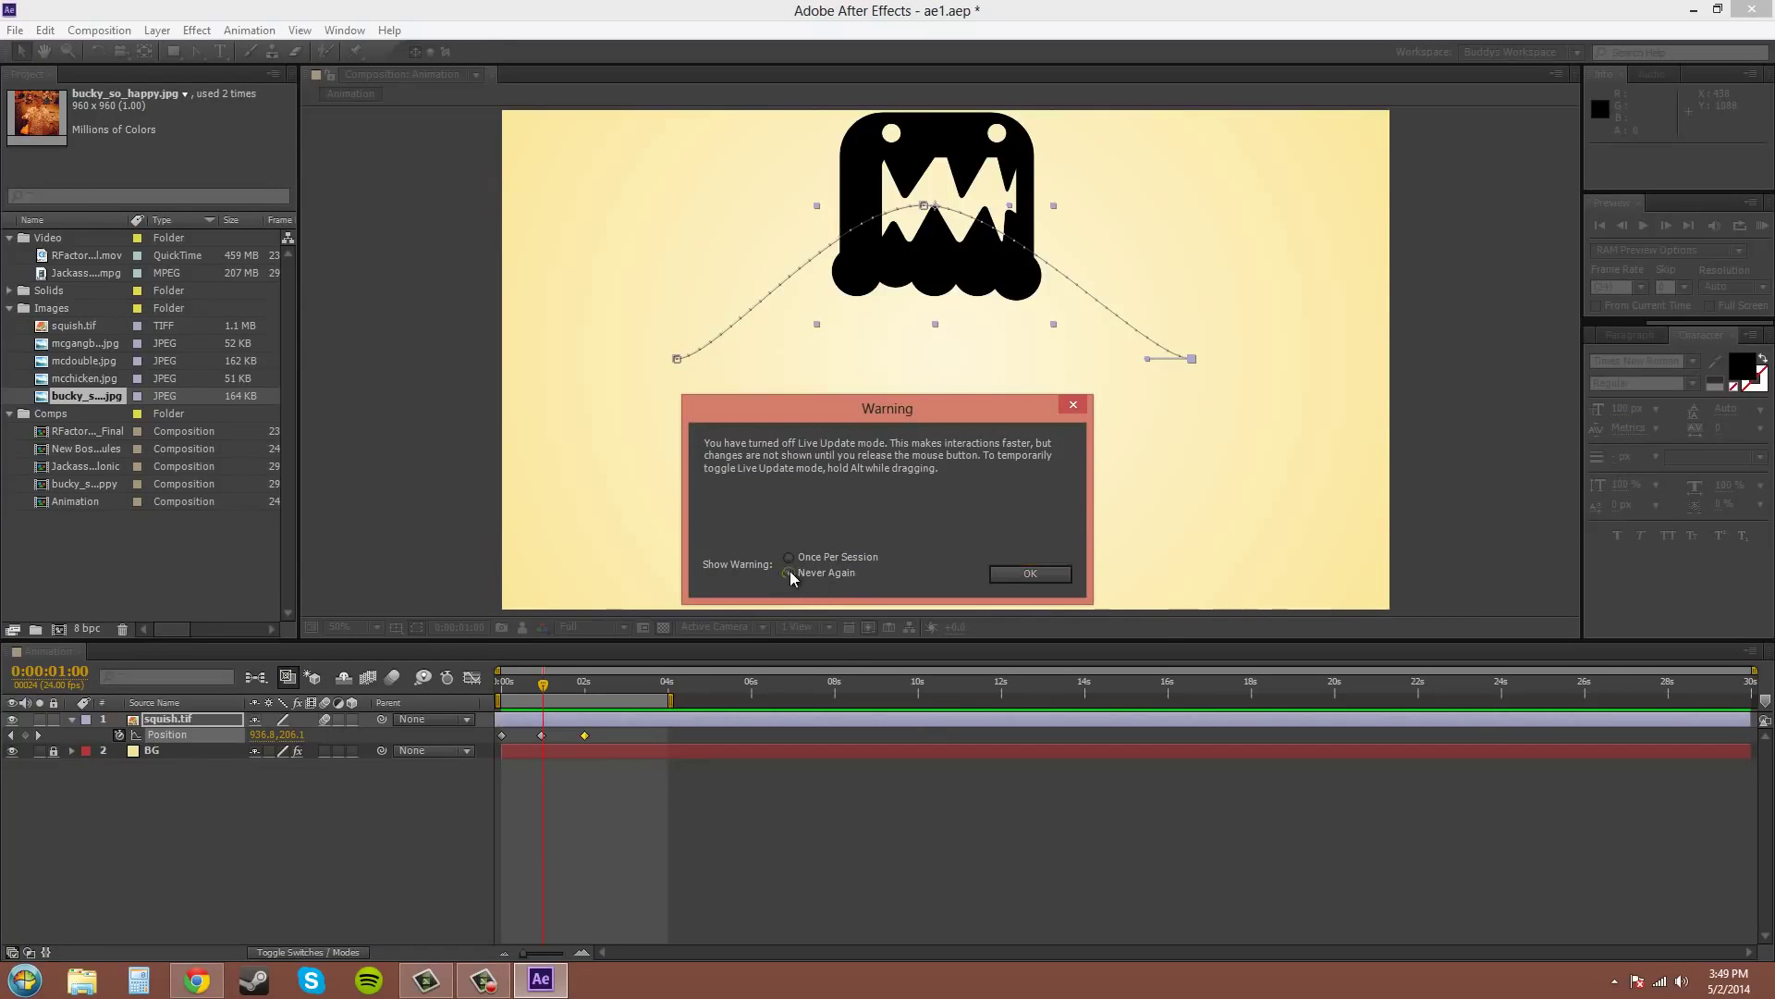
pyautogui.click(1008, 574)
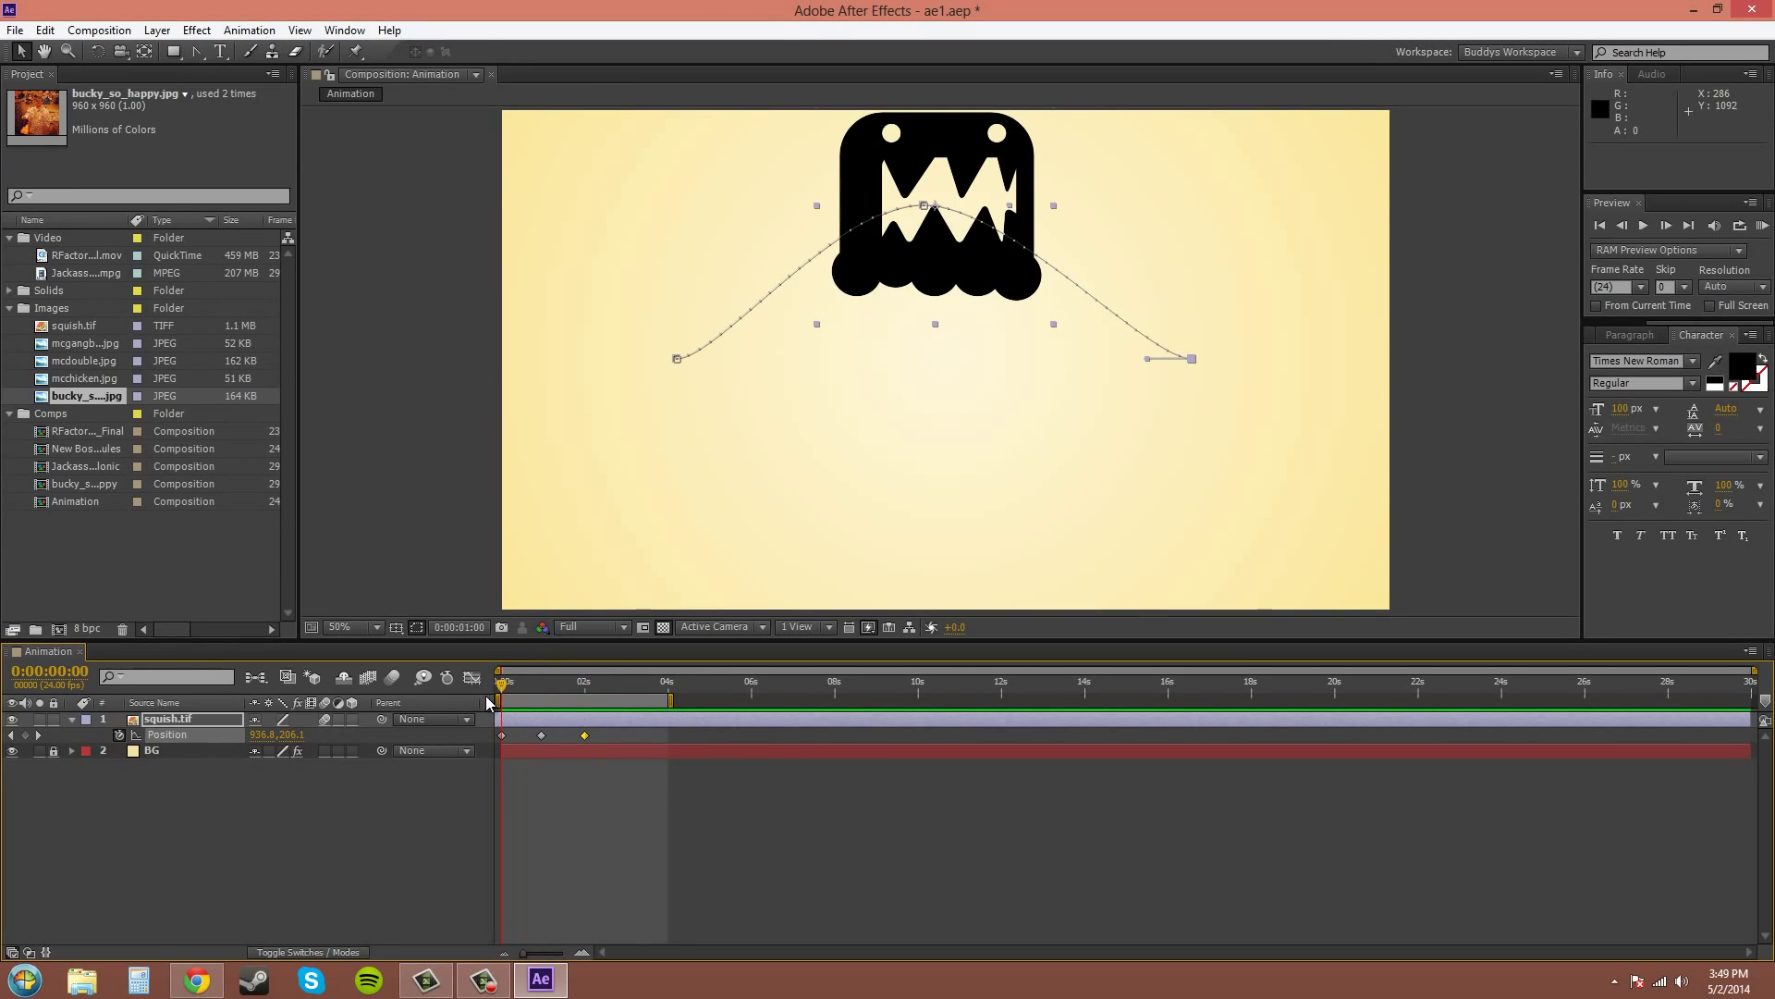
pyautogui.moveTo(543, 689)
pyautogui.mouseDown()
pyautogui.moveTo(565, 692)
pyautogui.moveTo(531, 710)
pyautogui.moveTo(550, 741)
pyautogui.moveTo(507, 754)
pyautogui.moveTo(585, 741)
pyautogui.moveTo(501, 745)
pyautogui.mouseUp()
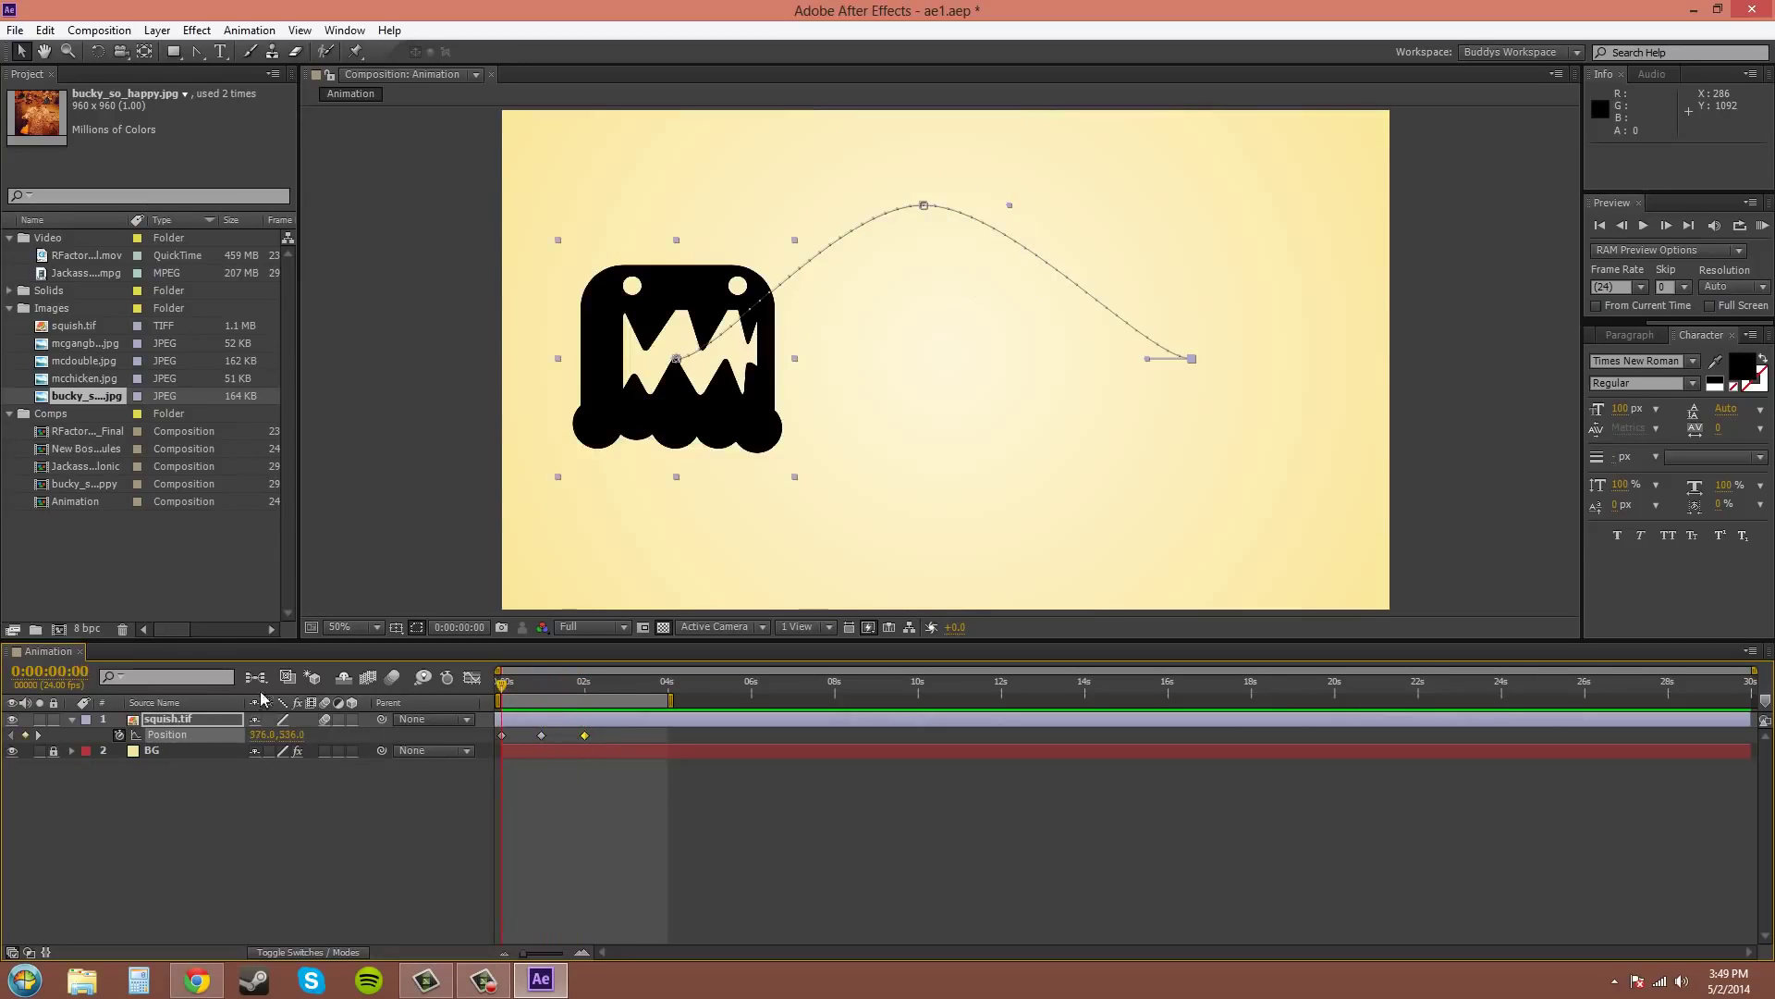
# Toggle Live Update again, scrub near the last keyframe, then rewind to 0:00
pyautogui.click(288, 679)
pyautogui.moveTo(500, 689); pyautogui.dragTo(581, 705)
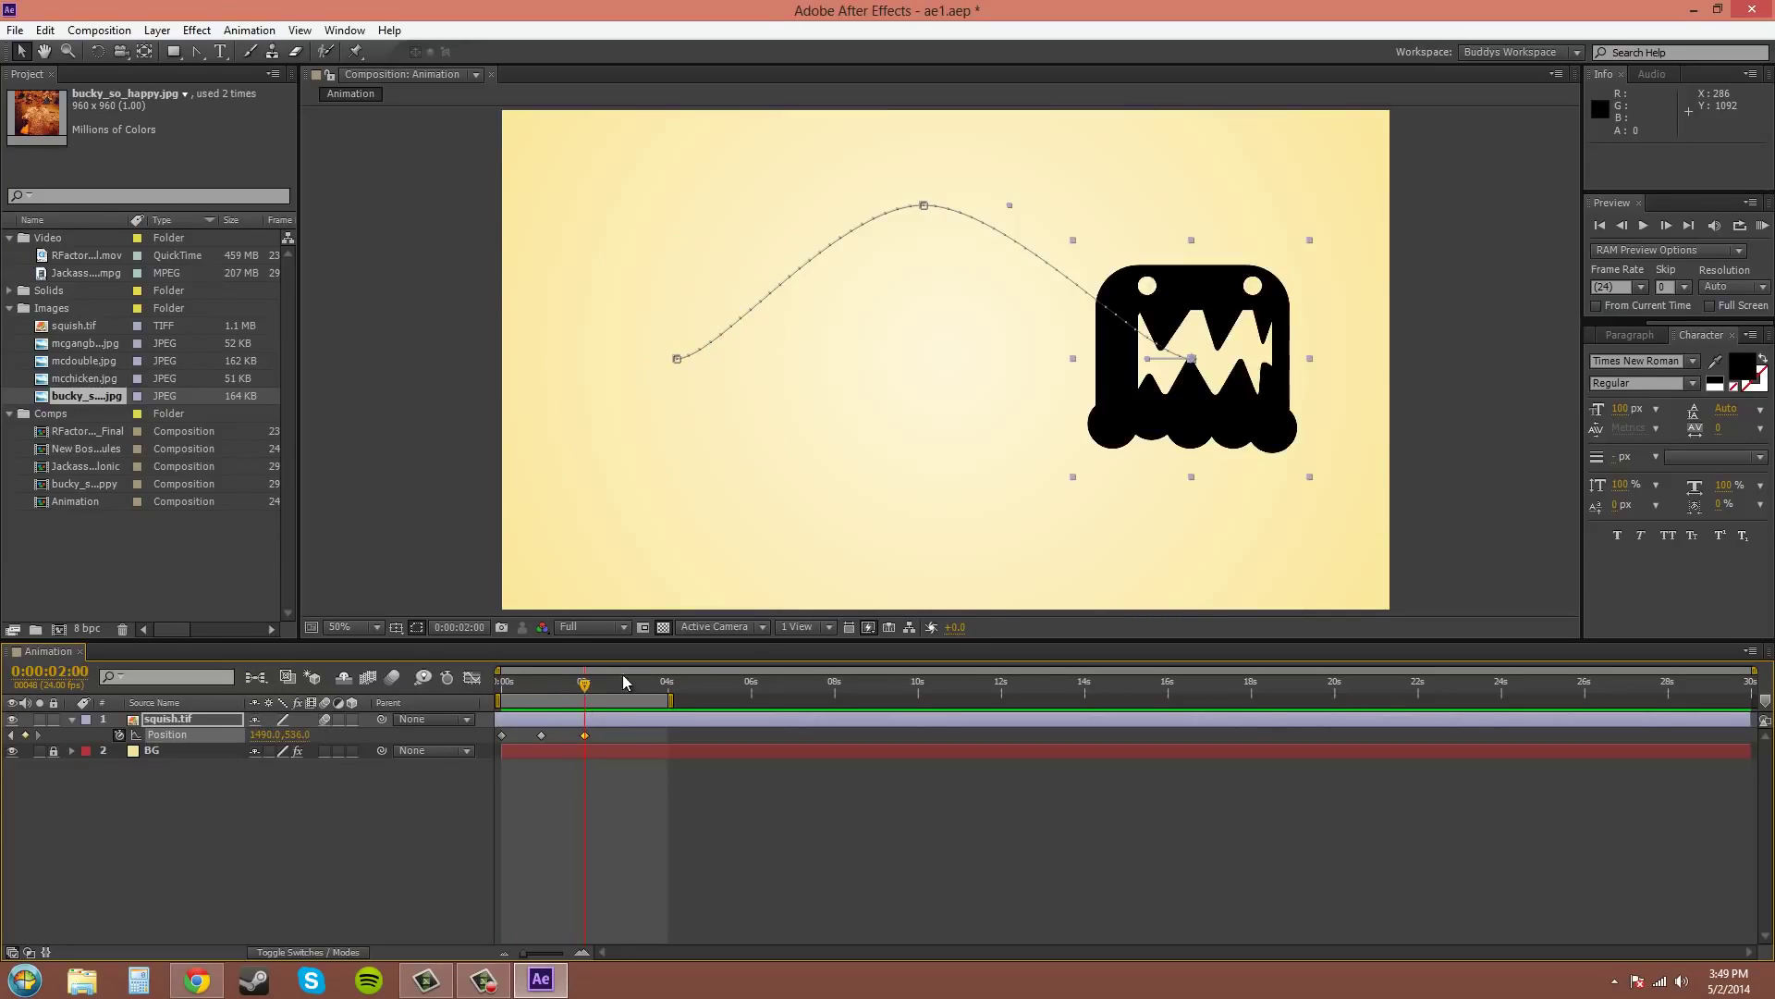
pyautogui.moveTo(584, 692); pyautogui.dragTo(544, 695)
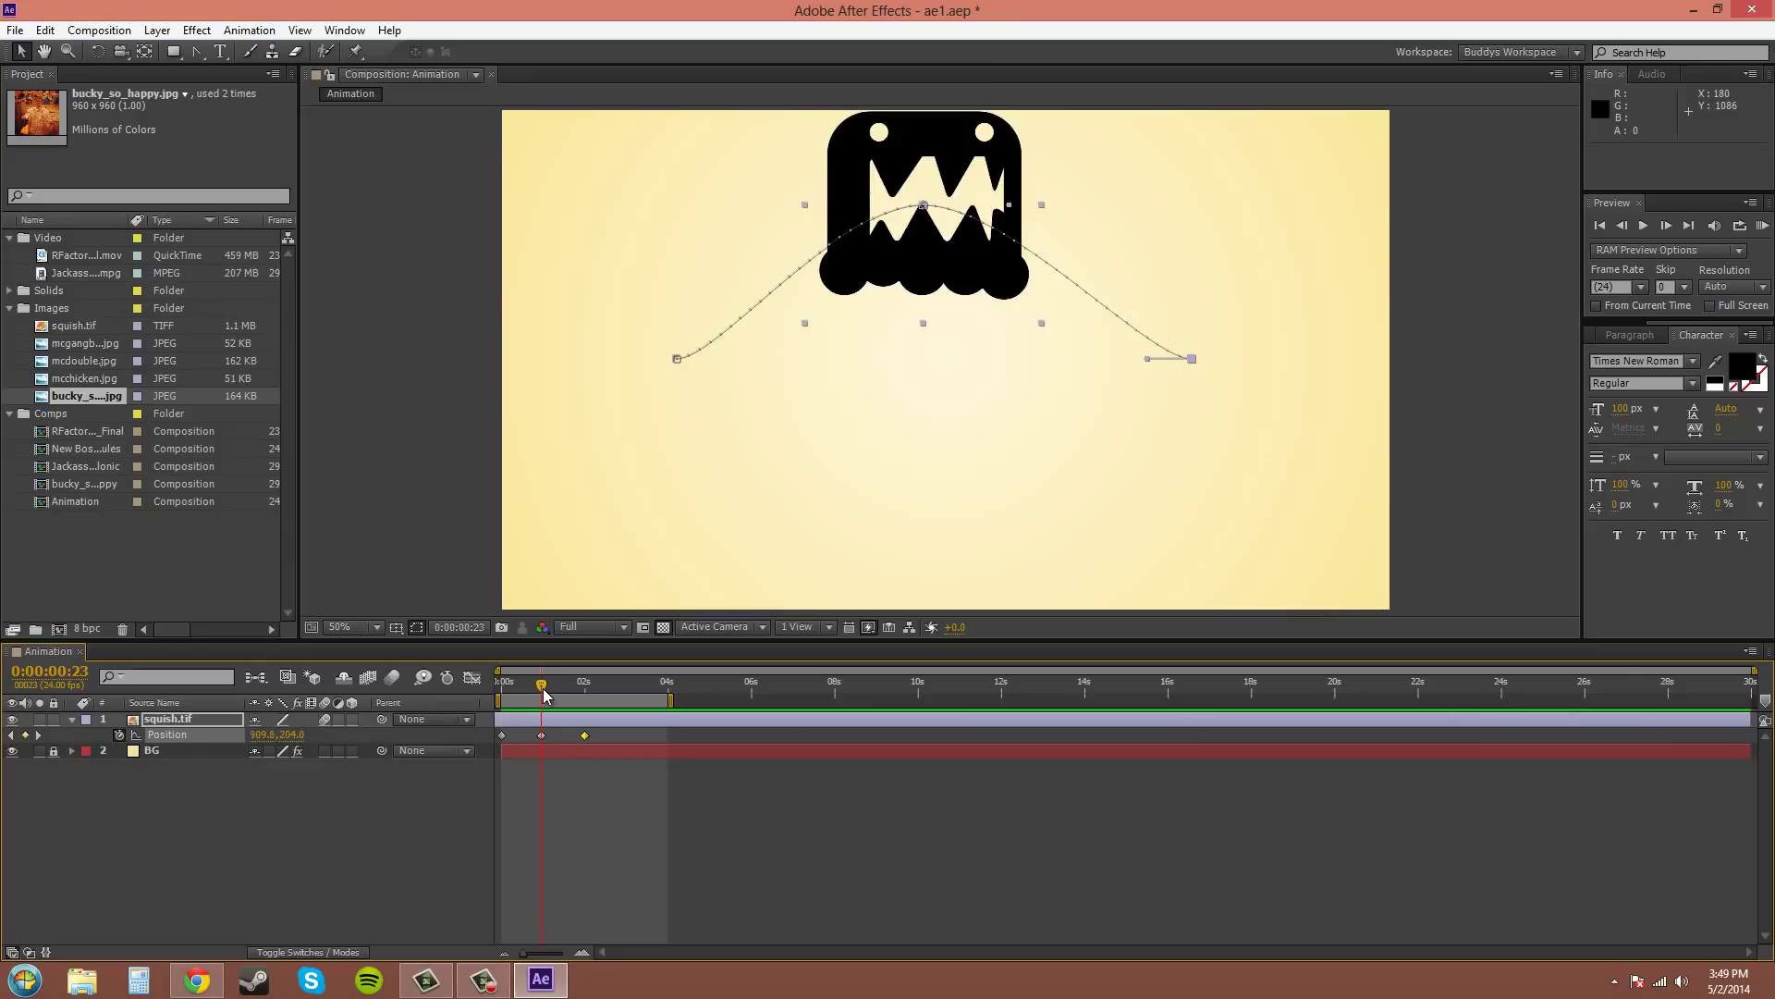
pyautogui.moveTo(544, 695); pyautogui.dragTo(325, 685)
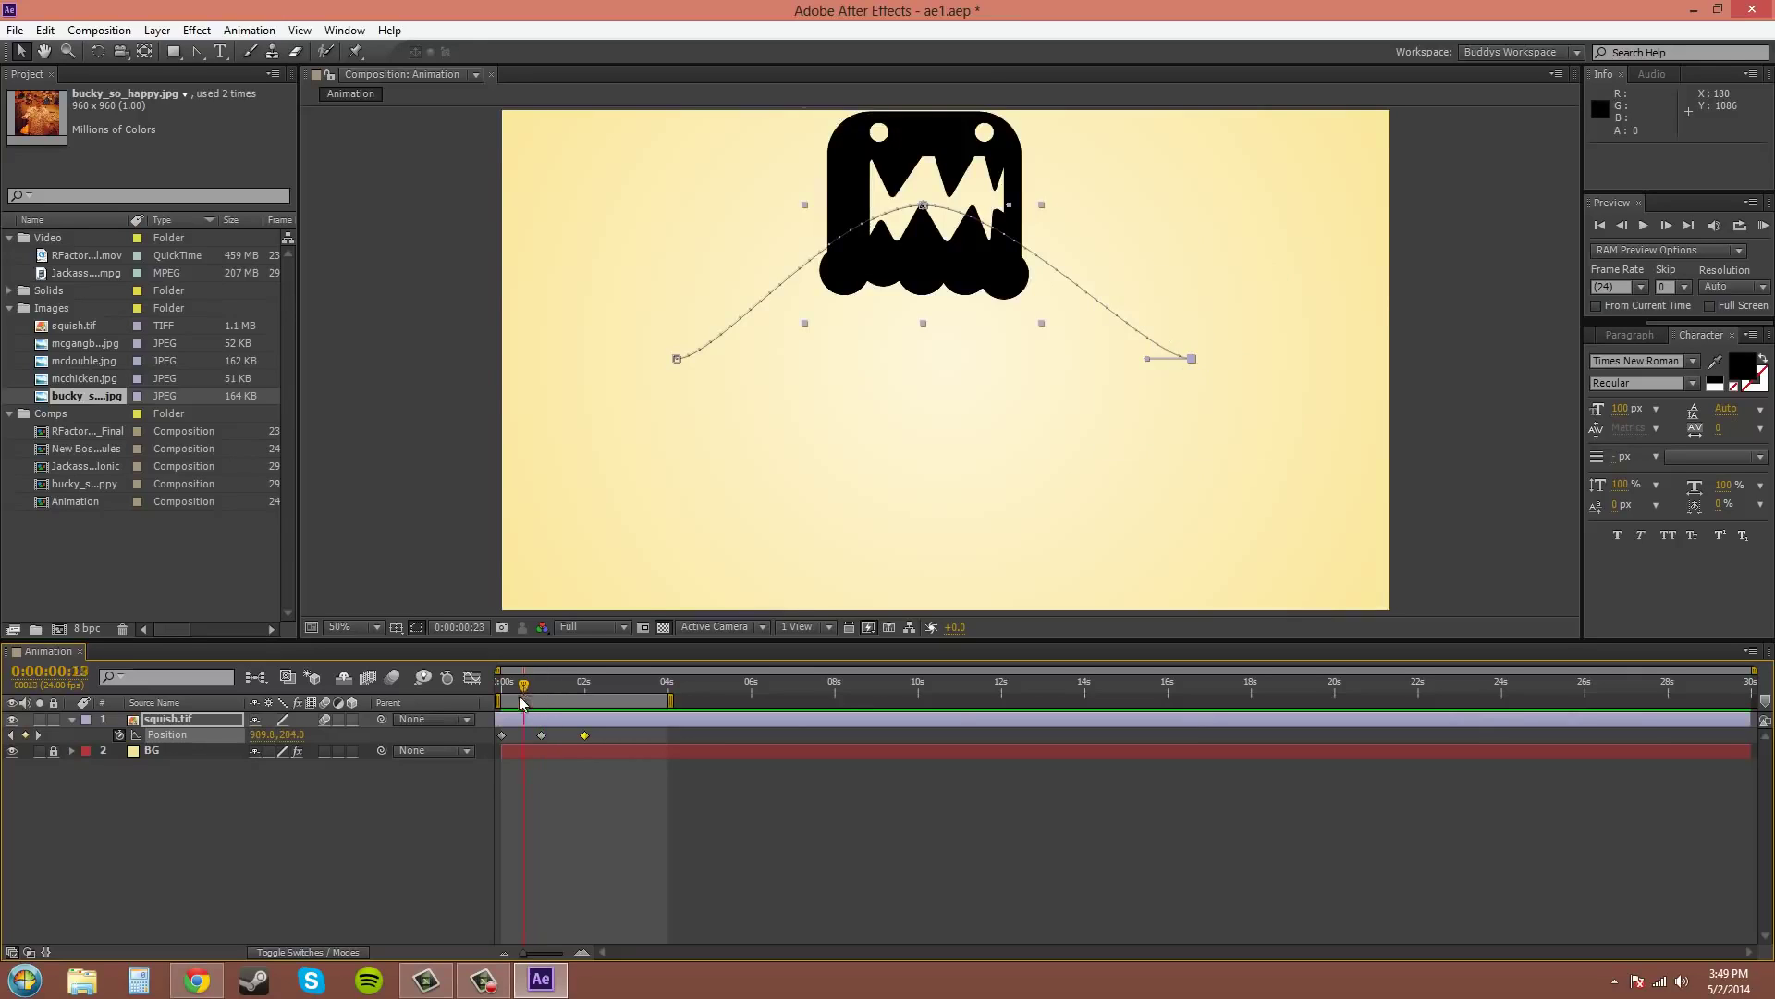
# Toggle Live Update once more and save the ae1.aep project
pyautogui.click(288, 676)
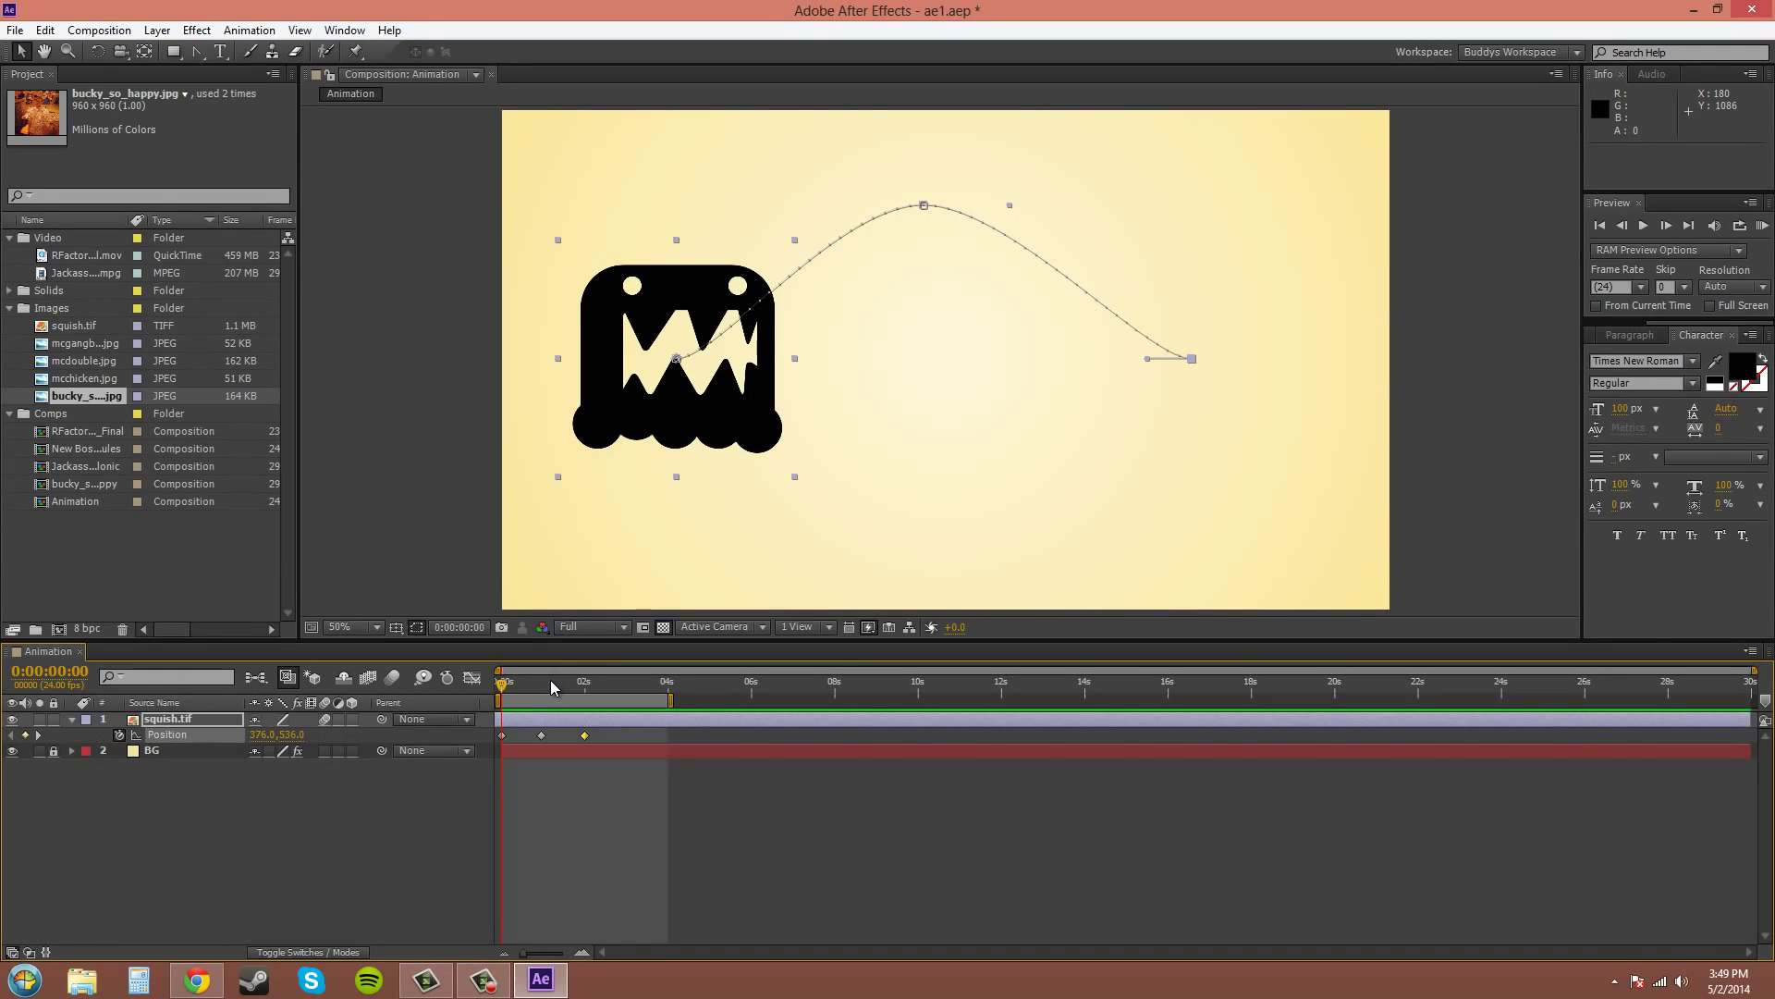
pyautogui.click(15, 30)
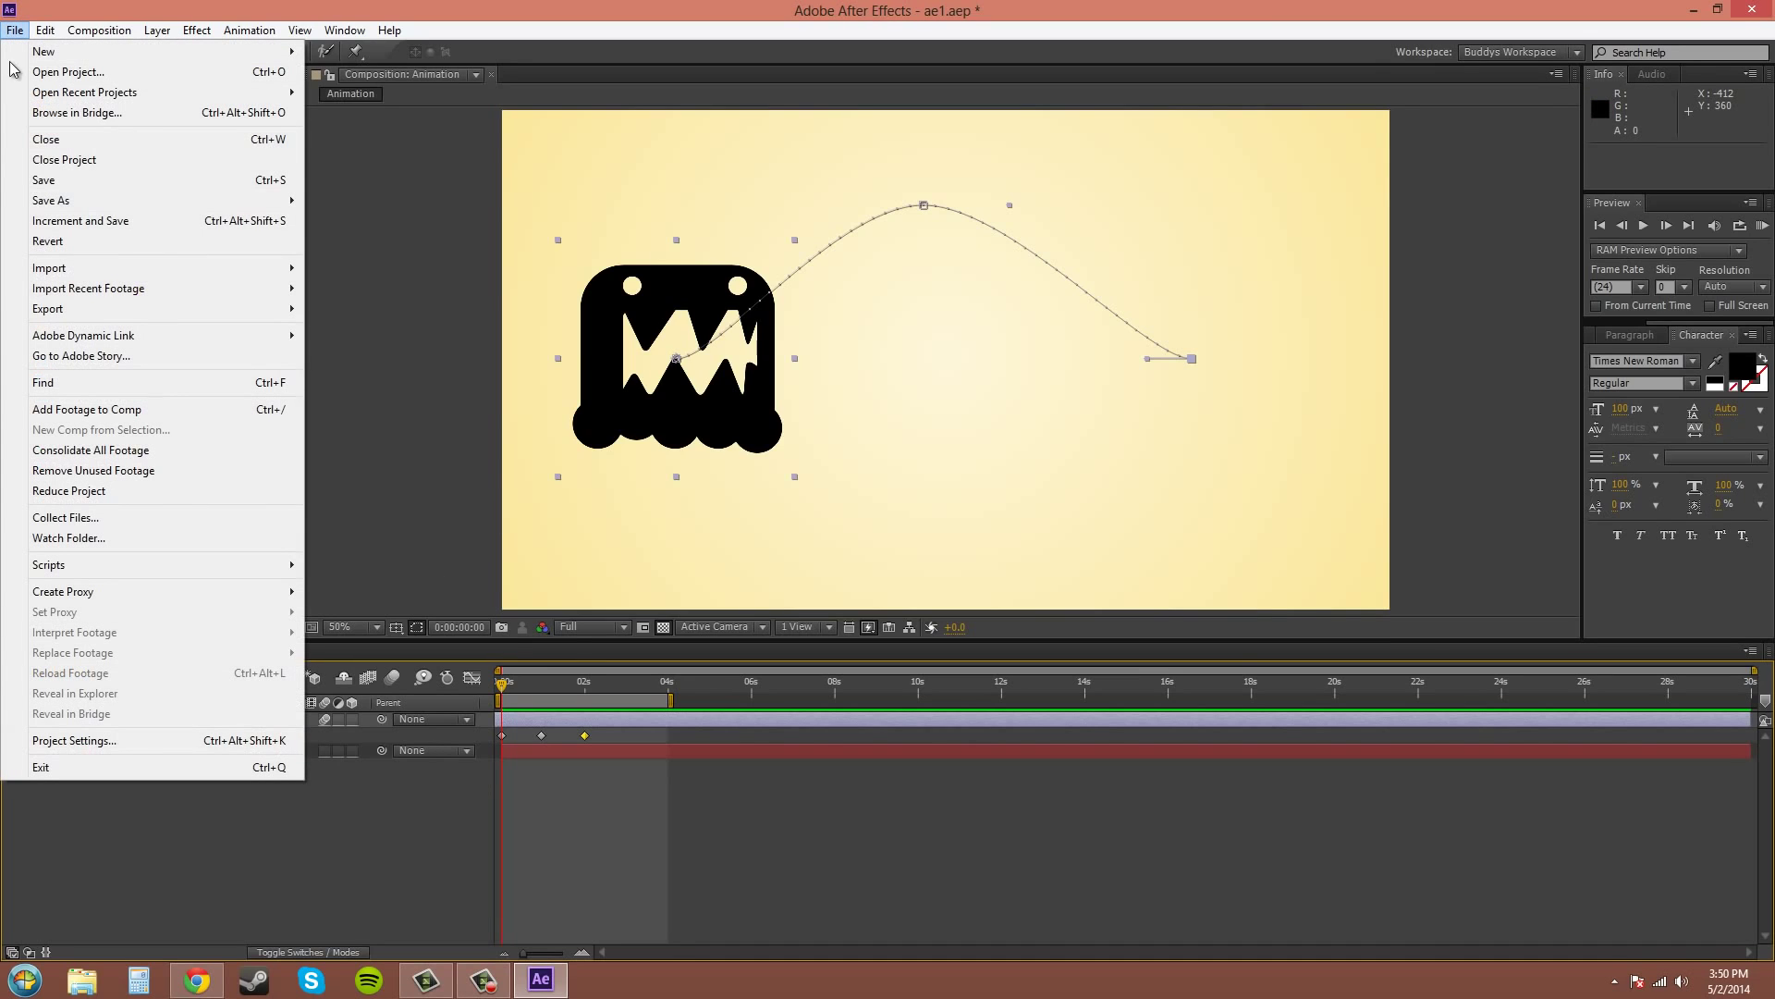
pyautogui.click(45, 179)
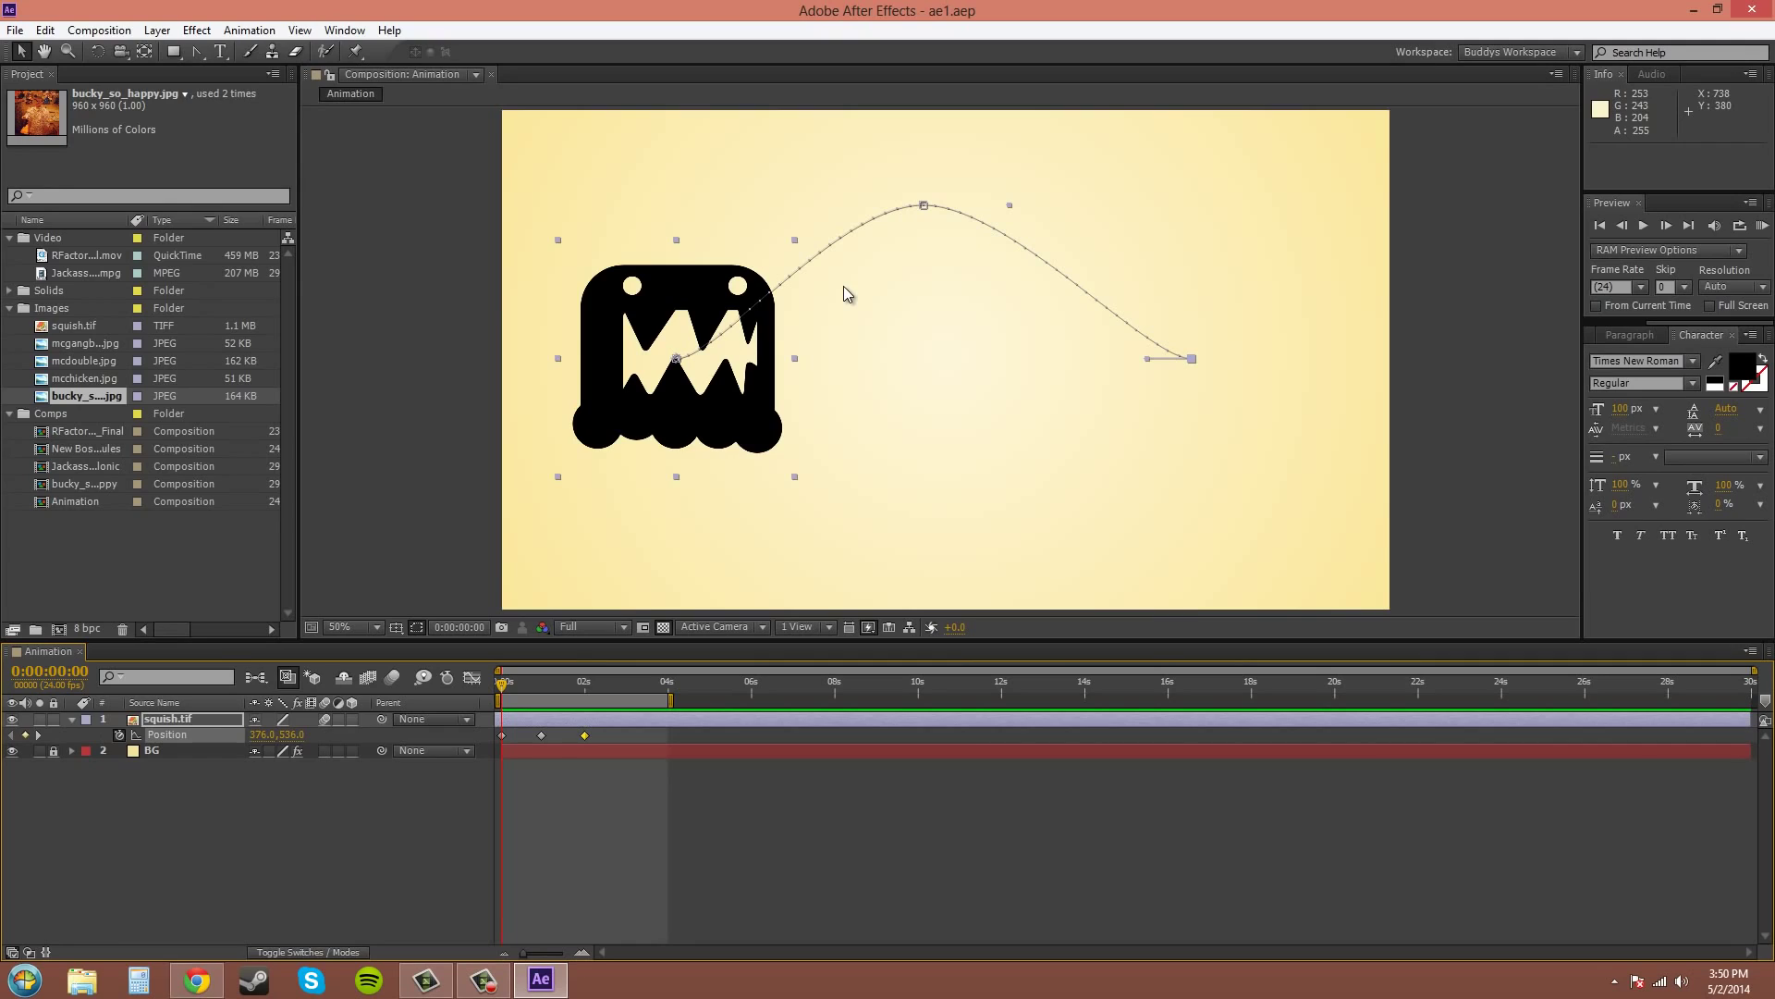